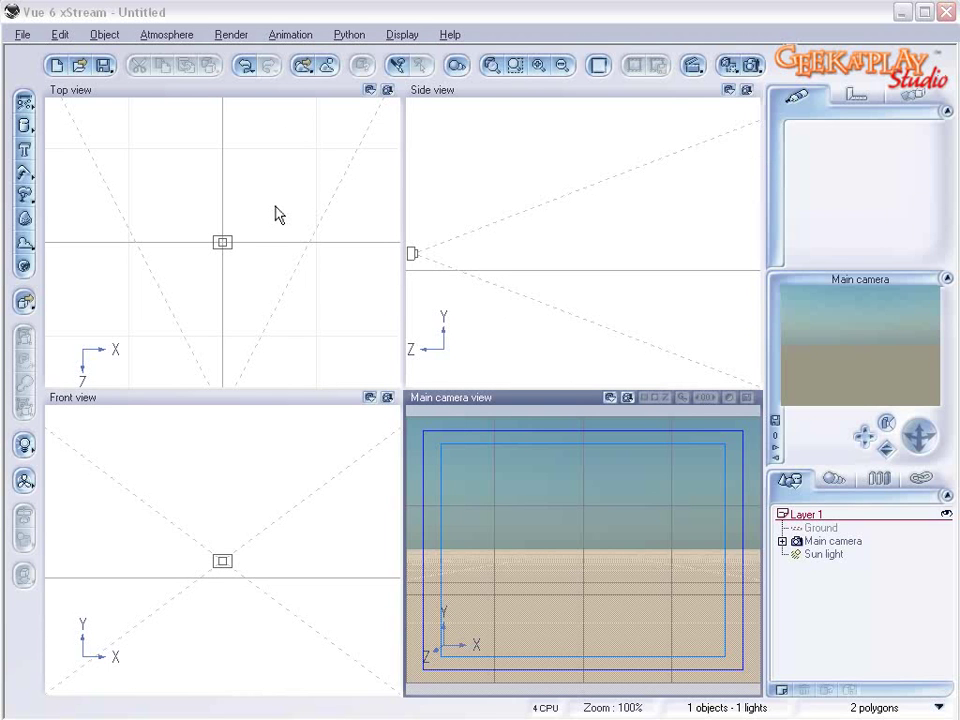
Add a procedural terrain and stretch it wider and deeper from its Top view handles
click(25, 176)
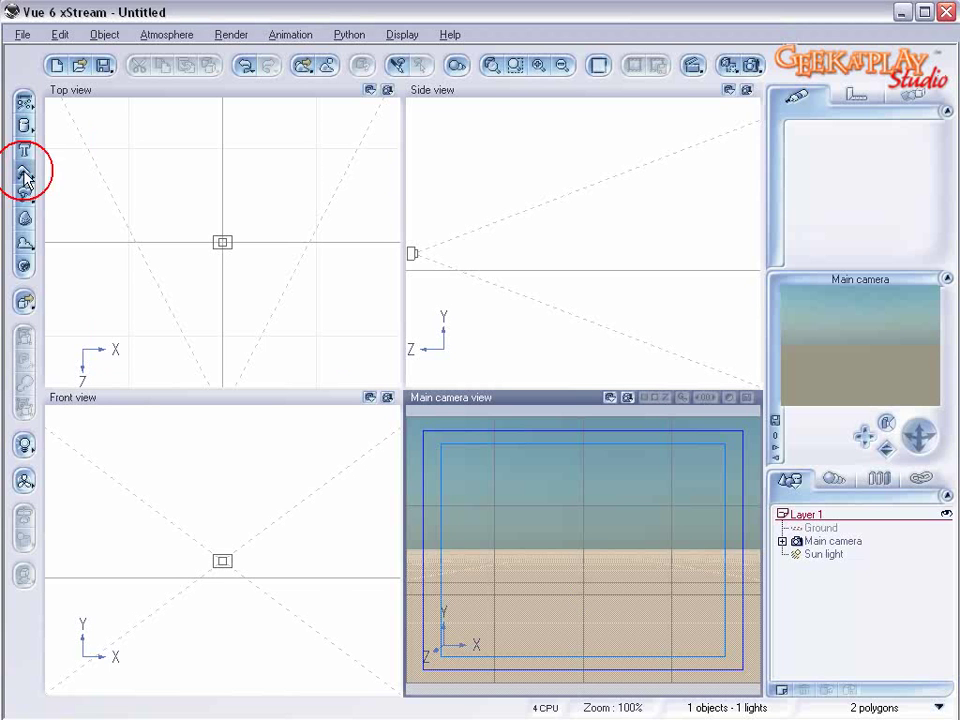
scroll(345, 190, down, 3)
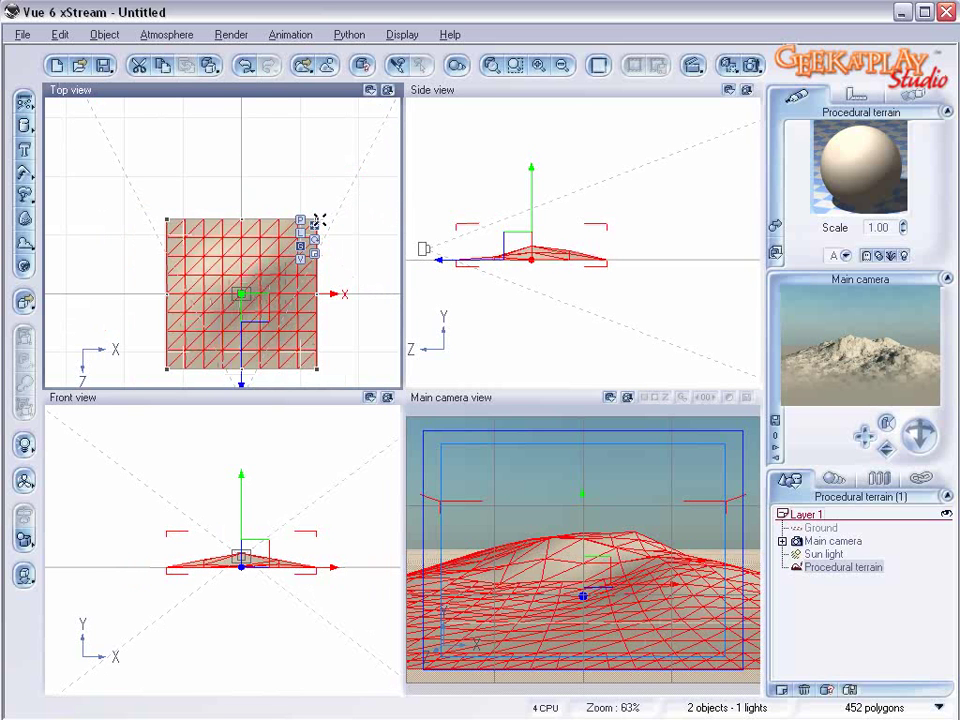
drag(324, 215, 352, 183)
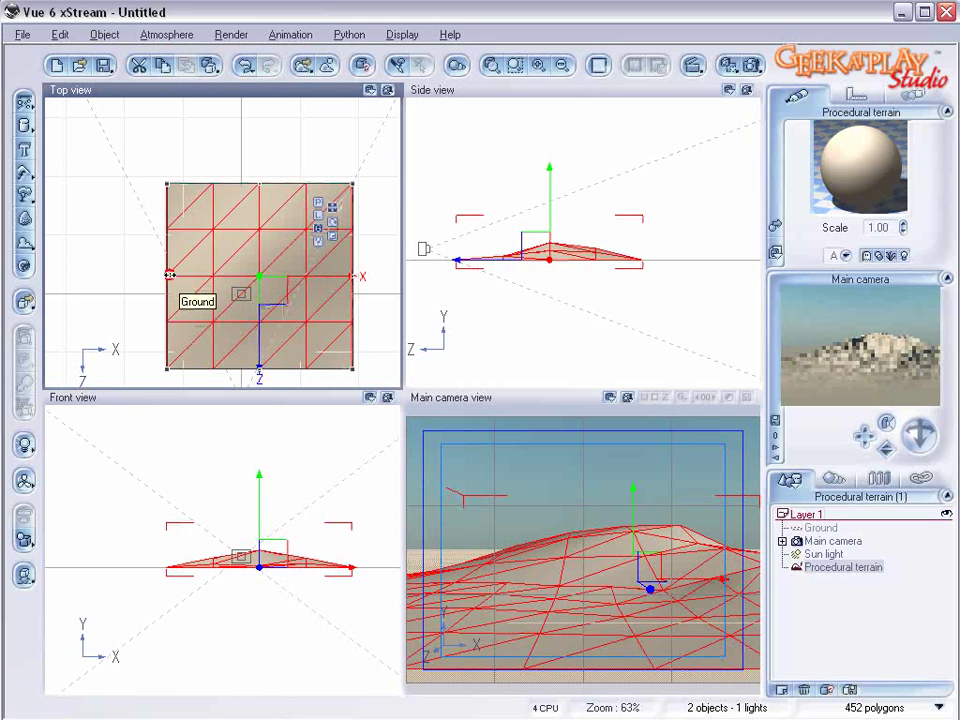
drag(170, 272, 129, 272)
drag(352, 272, 370, 272)
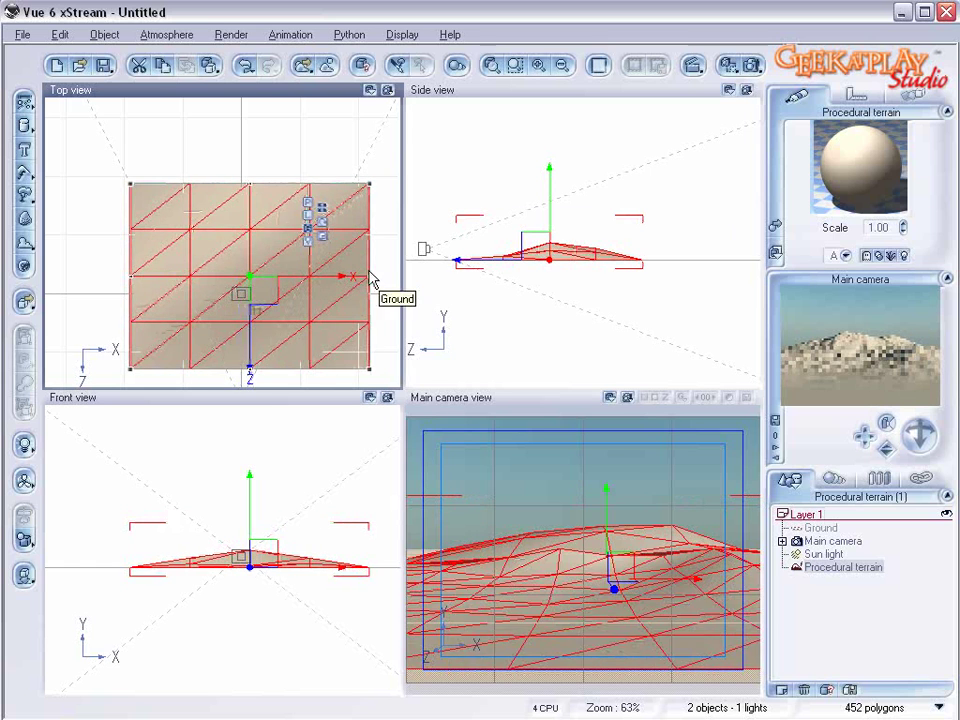
drag(252, 185, 248, 160)
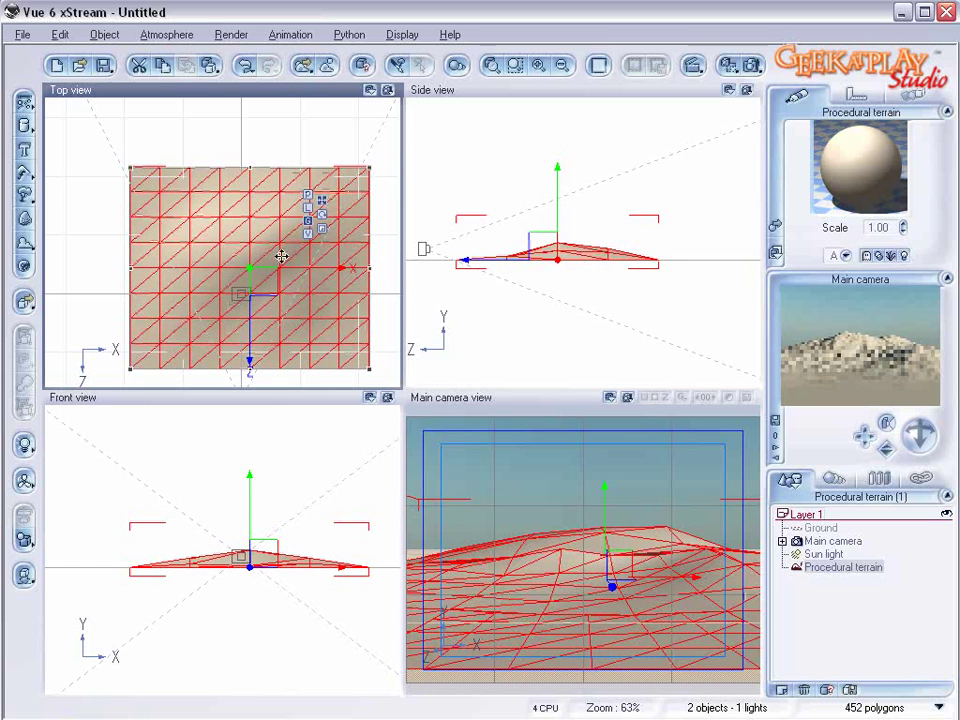
Open the terrain in the Terrain Editor and zero its edges
right_click(241, 248)
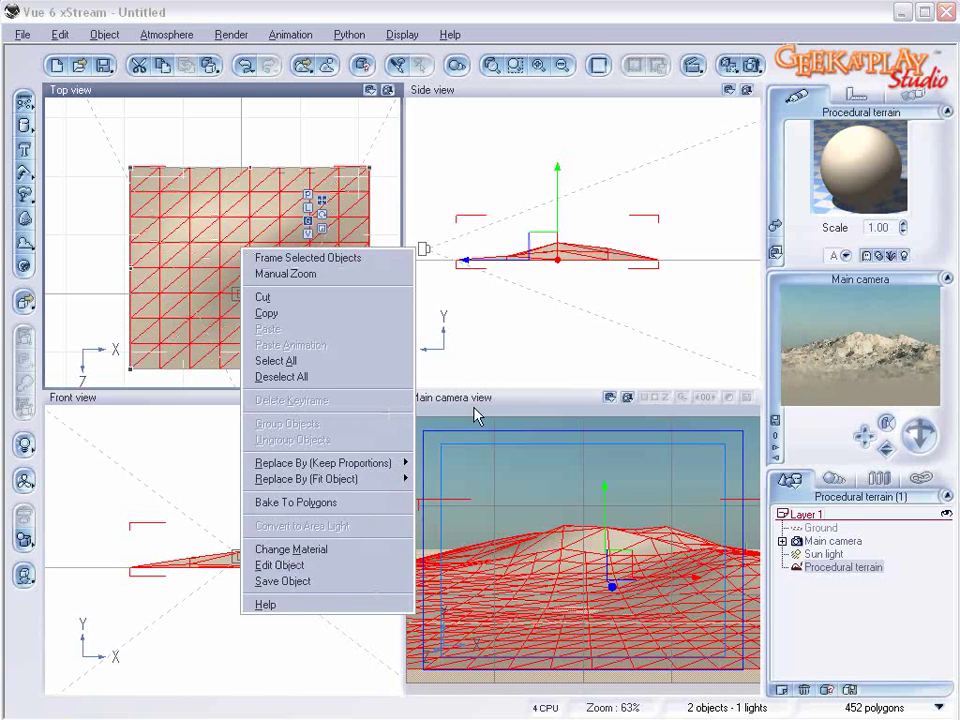
click(330, 565)
drag(489, 314, 465, 332)
click(89, 230)
click(426, 375)
drag(465, 390, 467, 345)
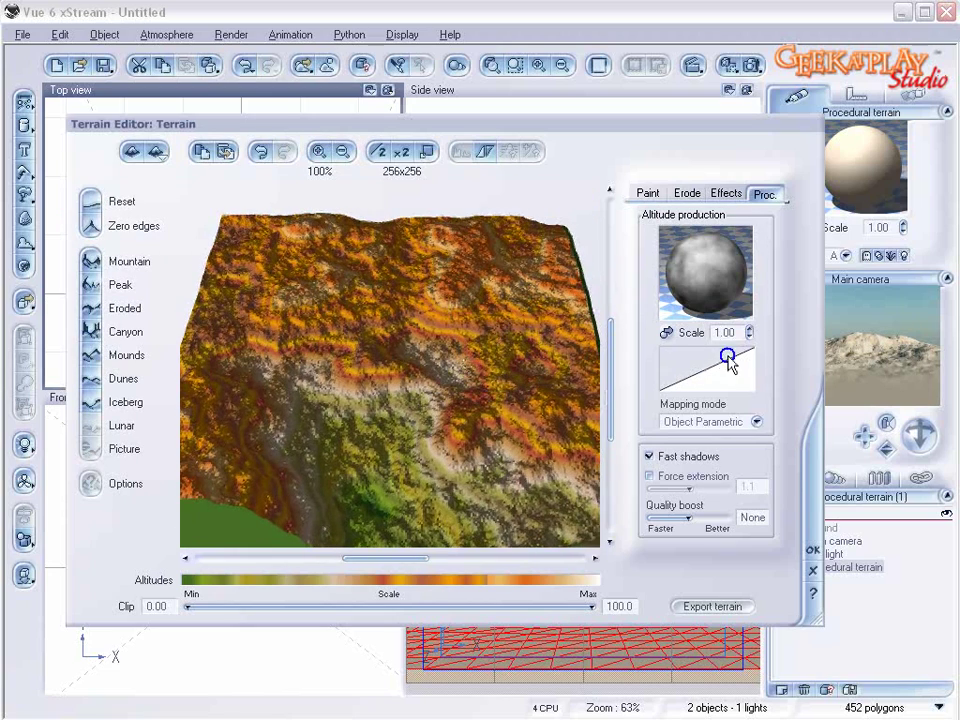
Lower the altitude filter curve's end keypoint to 0.28 to flatten the terrain
click(752, 383)
click(795, 366)
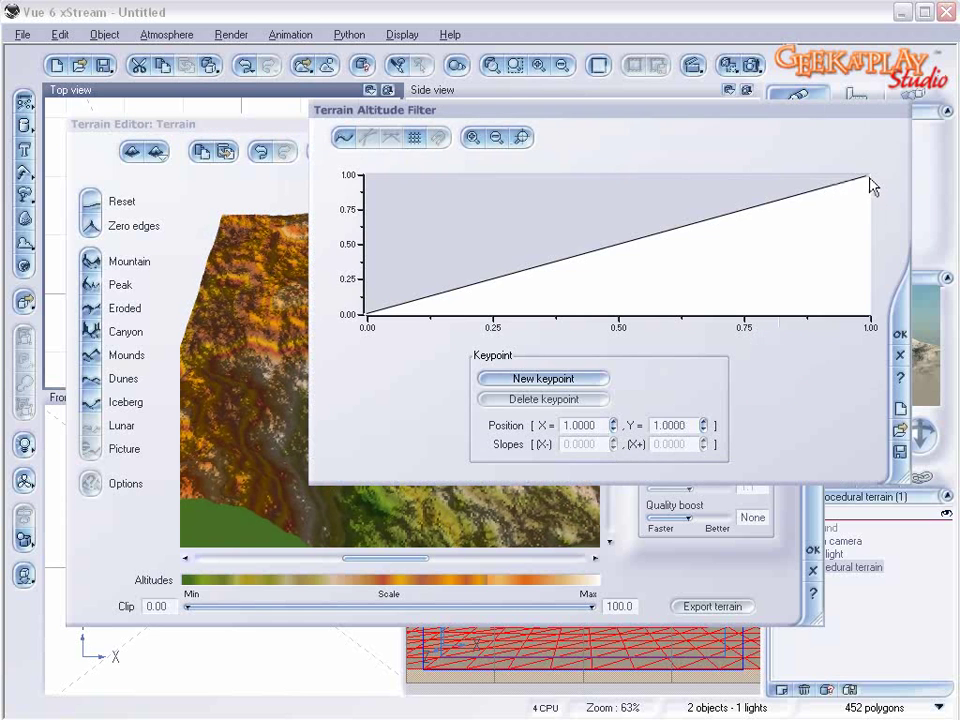
drag(866, 173, 866, 276)
click(898, 336)
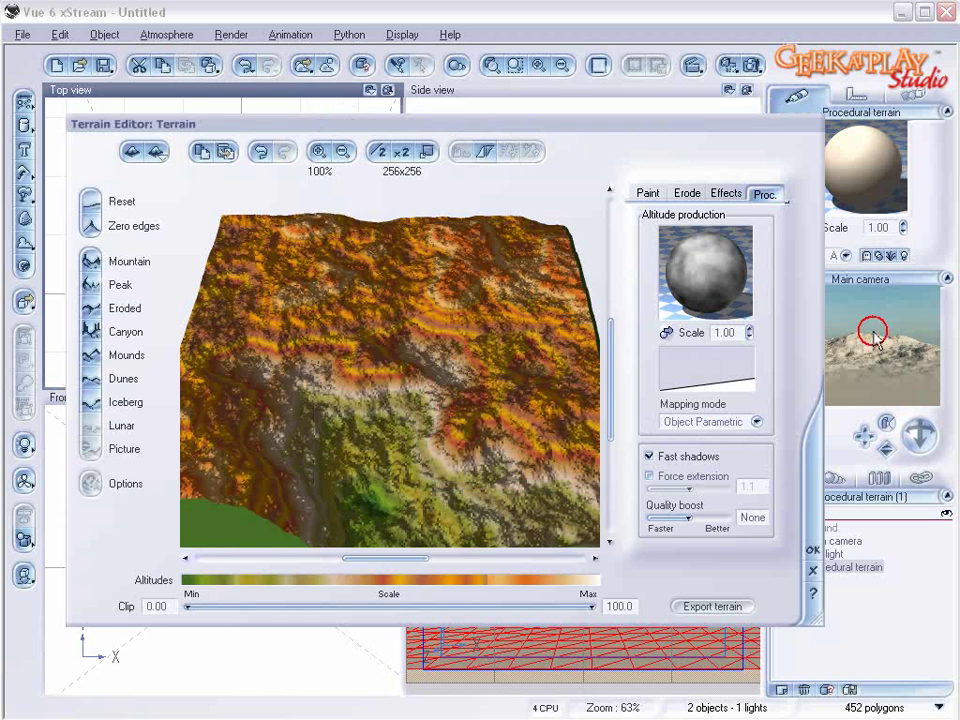
mouse_move(535, 377)
mouse_down()
mouse_move(531, 306)
mouse_move(531, 351)
mouse_up()
Paint a raised bump low on the terrain and a ridge from the upper-left toward the centre
click(649, 193)
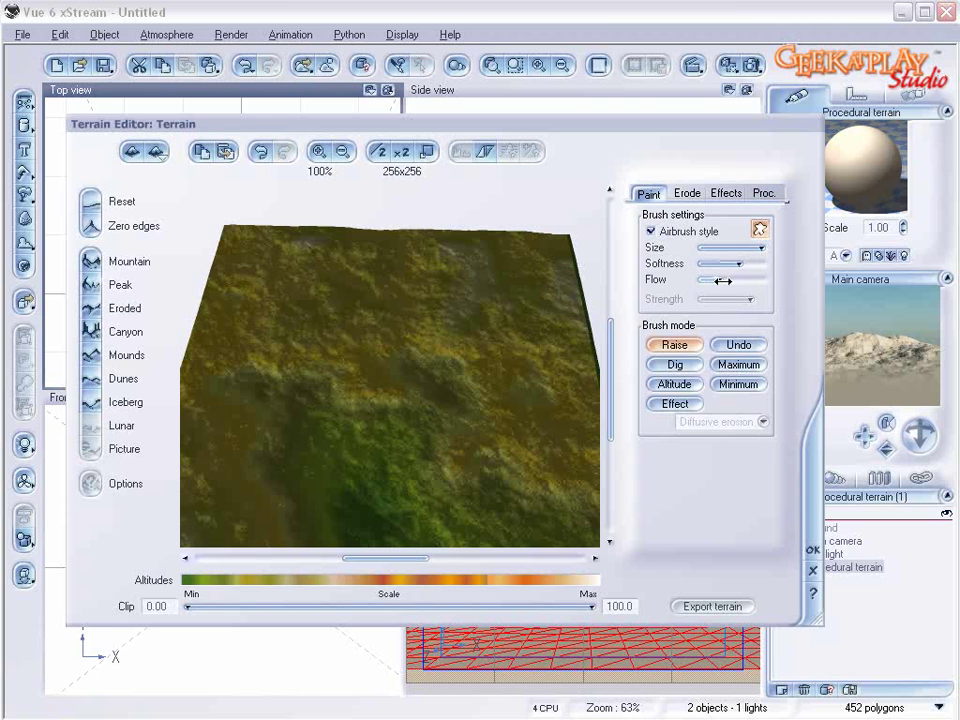
mouse_move(454, 321)
mouse_down()
mouse_move(381, 504)
mouse_move(392, 521)
mouse_move(376, 525)
mouse_up()
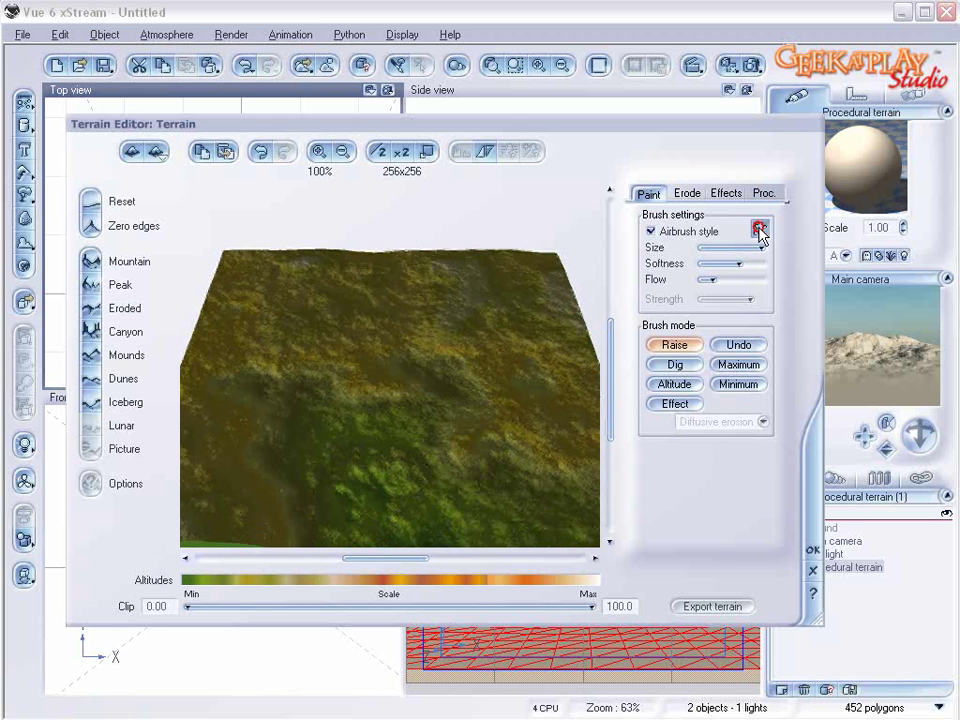
drag(396, 504, 453, 462)
mouse_move(453, 462)
right_down()
mouse_move(349, 497)
mouse_move(396, 445)
mouse_move(400, 497)
right_up()
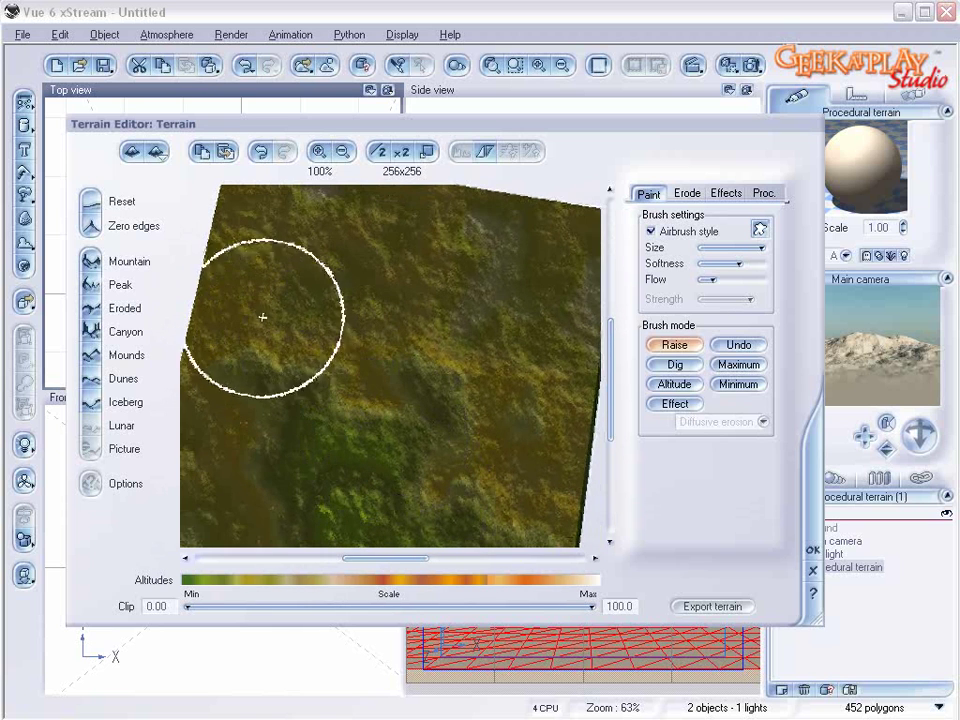
mouse_move(247, 308)
mouse_down()
mouse_move(261, 311)
mouse_move(214, 294)
mouse_move(336, 321)
mouse_up()
mouse_move(223, 281)
mouse_down()
mouse_move(223, 291)
mouse_move(410, 338)
mouse_up()
Paint a raised area near the top-right and a ridge along the far edge
mouse_move(410, 338)
right_down()
mouse_move(416, 268)
mouse_move(410, 310)
right_up()
drag(388, 347, 388, 347)
right_drag(256, 310, 341, 329)
mouse_move(493, 257)
right_down()
mouse_move(553, 210)
mouse_move(486, 285)
mouse_move(542, 212)
mouse_move(564, 266)
right_up()
mouse_move(529, 259)
mouse_down()
mouse_move(553, 238)
mouse_move(505, 236)
mouse_up()
drag(574, 236, 388, 243)
right_drag(409, 257, 507, 270)
right_drag(490, 342, 460, 372)
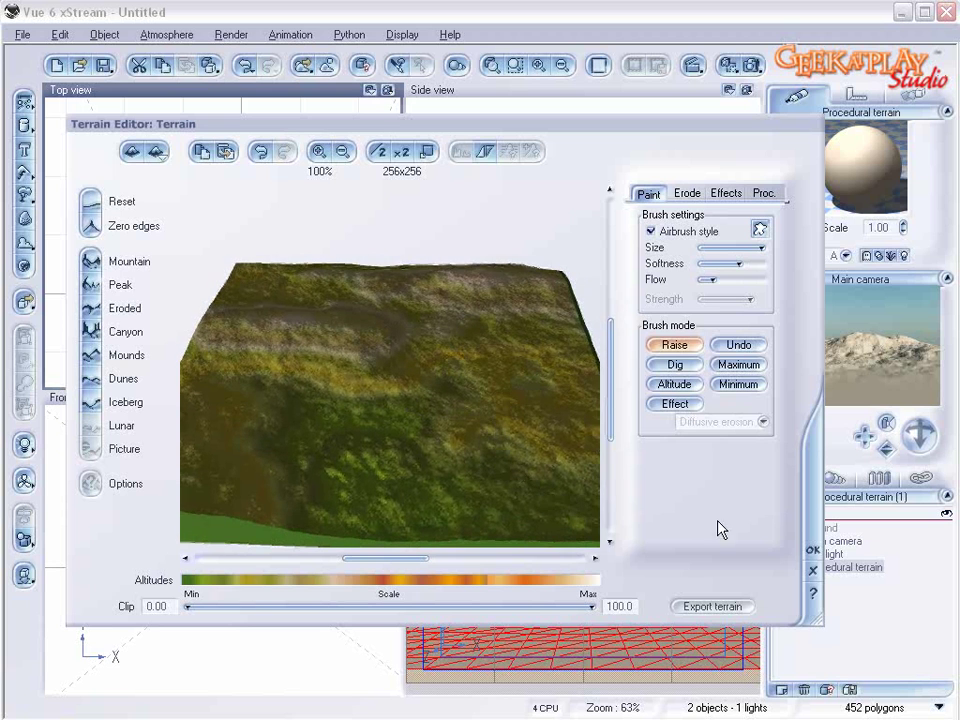
Close the Terrain Editor and move the Main camera low beside the terrain
click(814, 551)
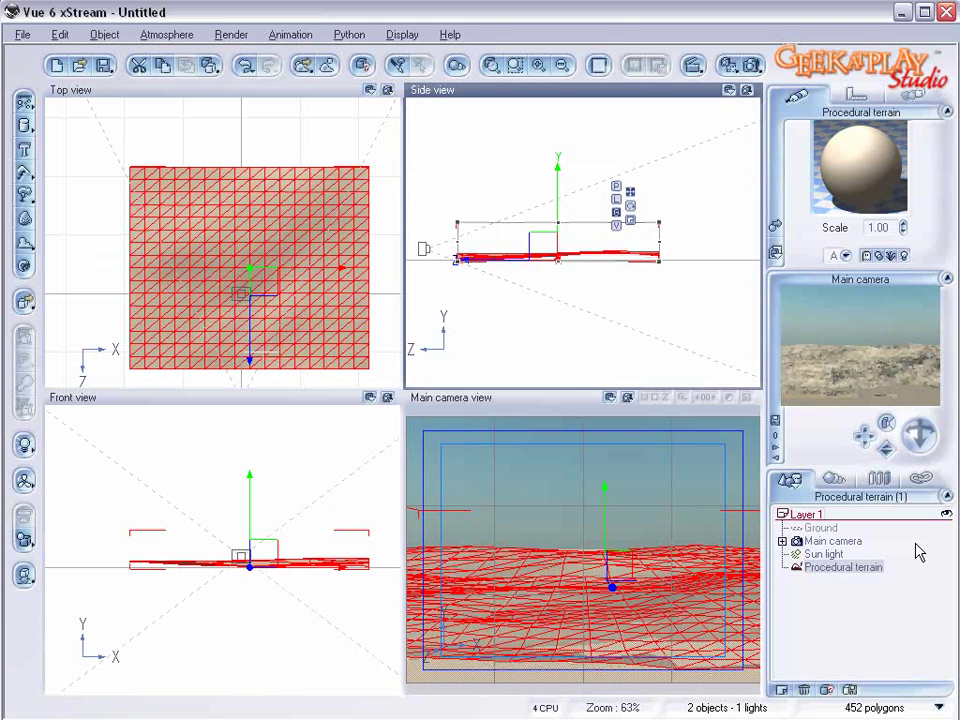
click(836, 542)
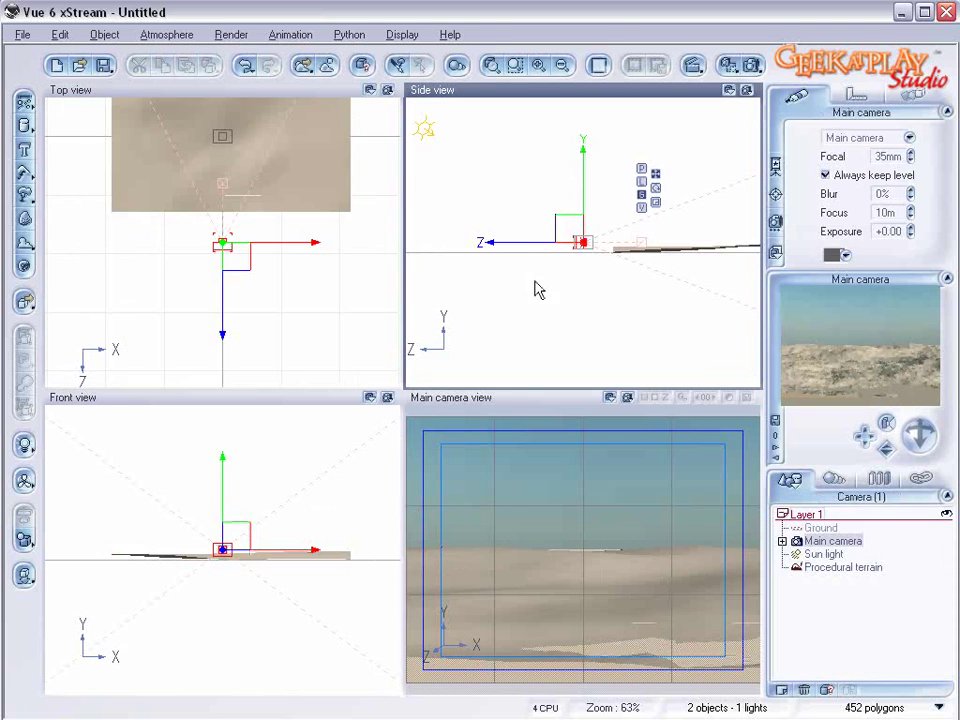
drag(563, 219, 586, 219)
scroll(671, 236, up, 2)
right_drag(671, 236, 598, 218)
drag(542, 165, 540, 222)
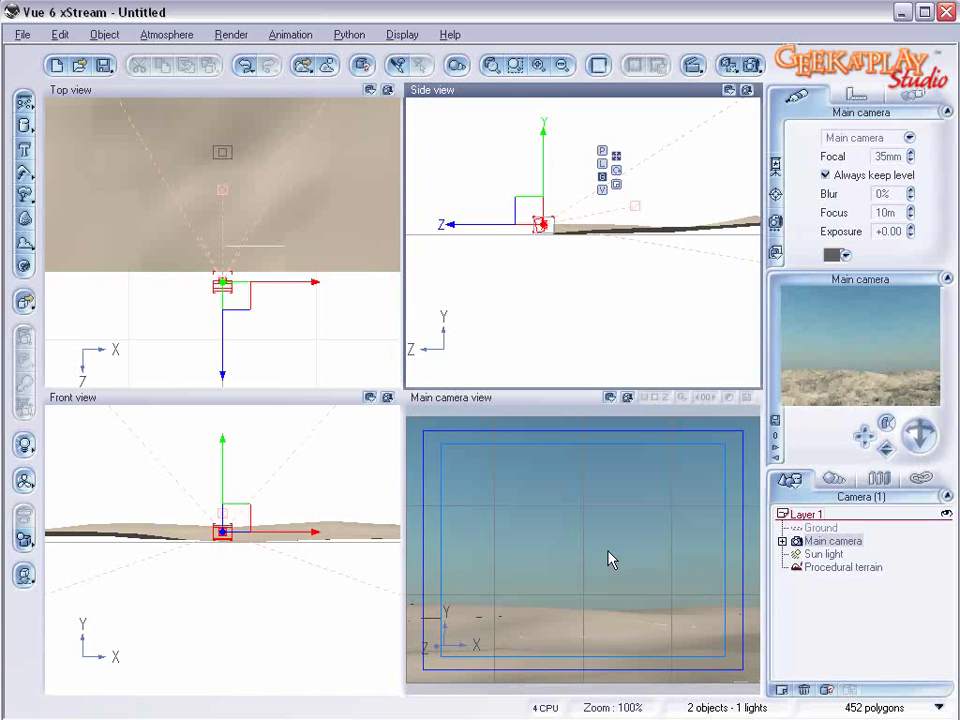
Set the render output to Render to screen in Render Options
click(751, 66)
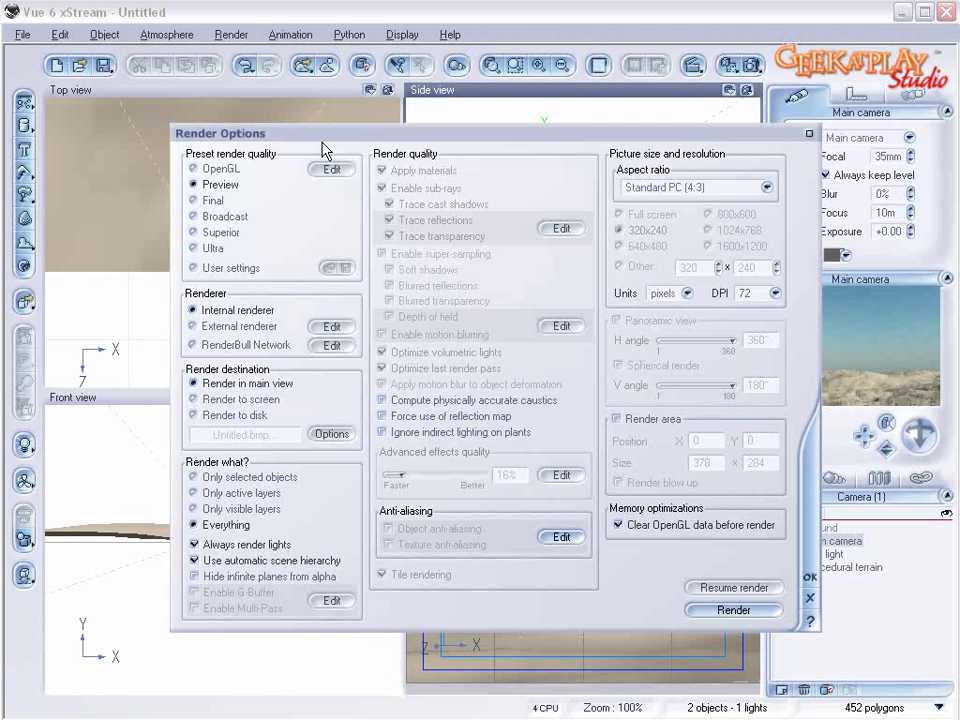
click(196, 399)
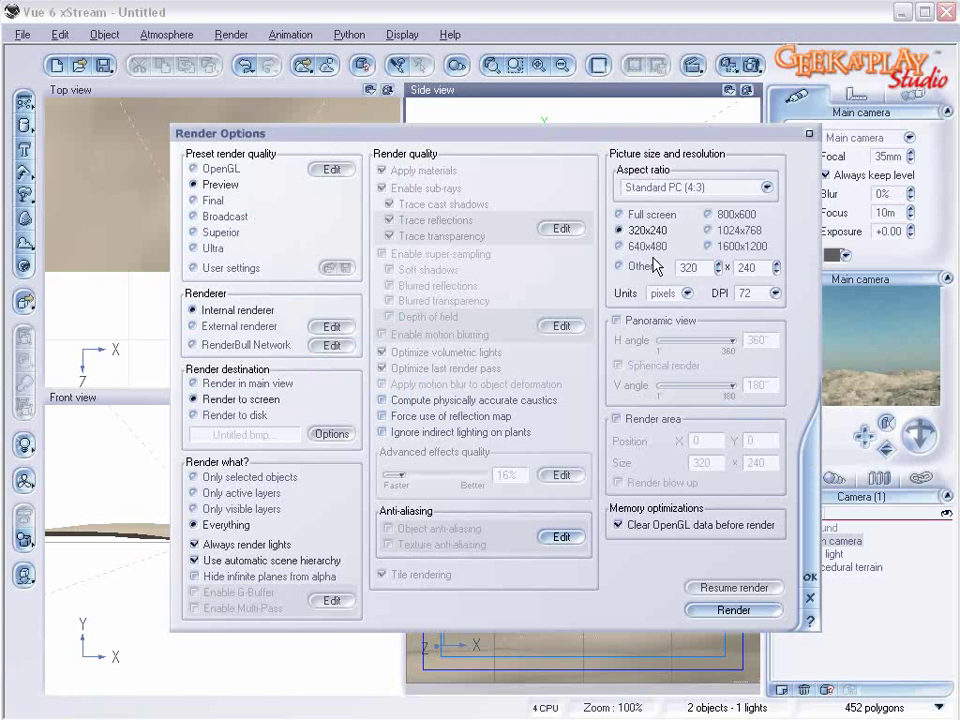
click(809, 580)
Run a quick test render, close it, and zoom the views out
click(757, 69)
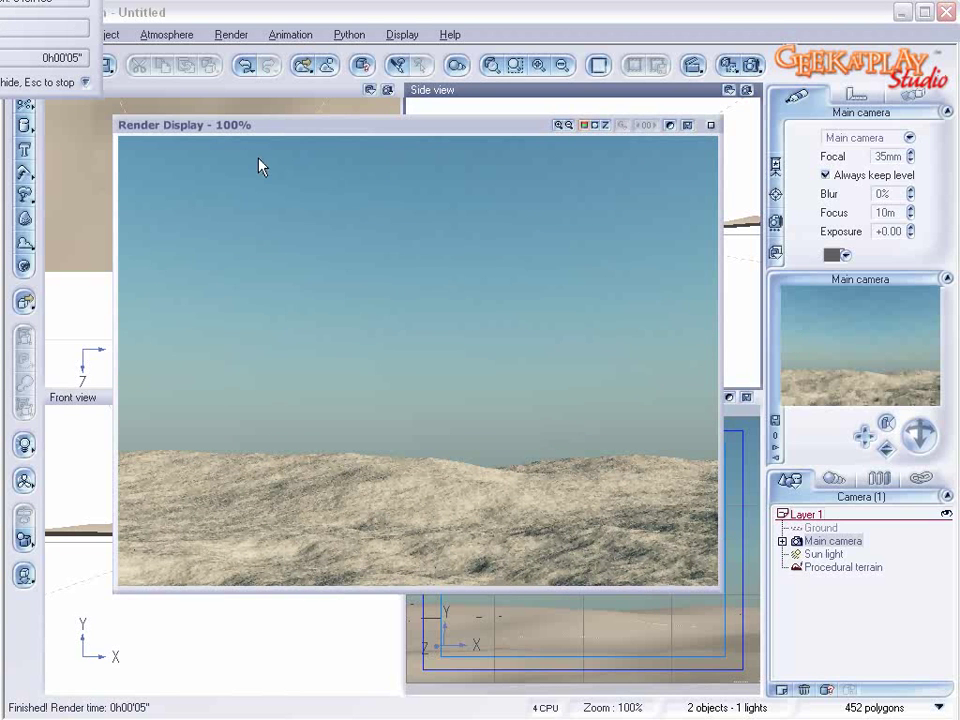
click(712, 125)
scroll(262, 225, down, 3)
scroll(252, 255, down, 2)
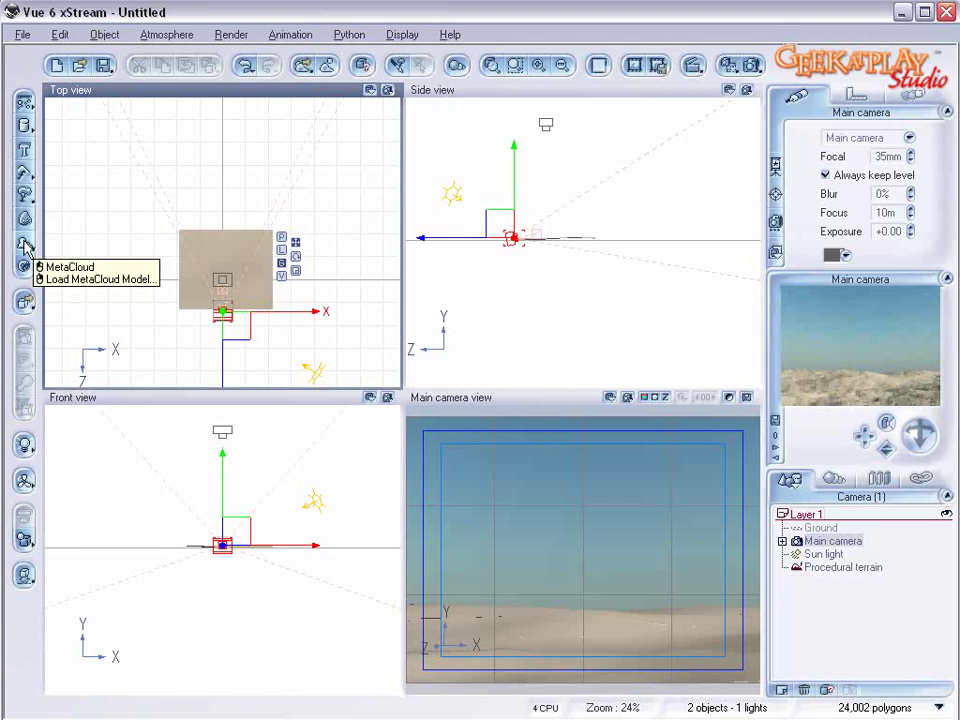
Add a Heavy, Detailed Cumulus MetaCloud to the scene
click(25, 244)
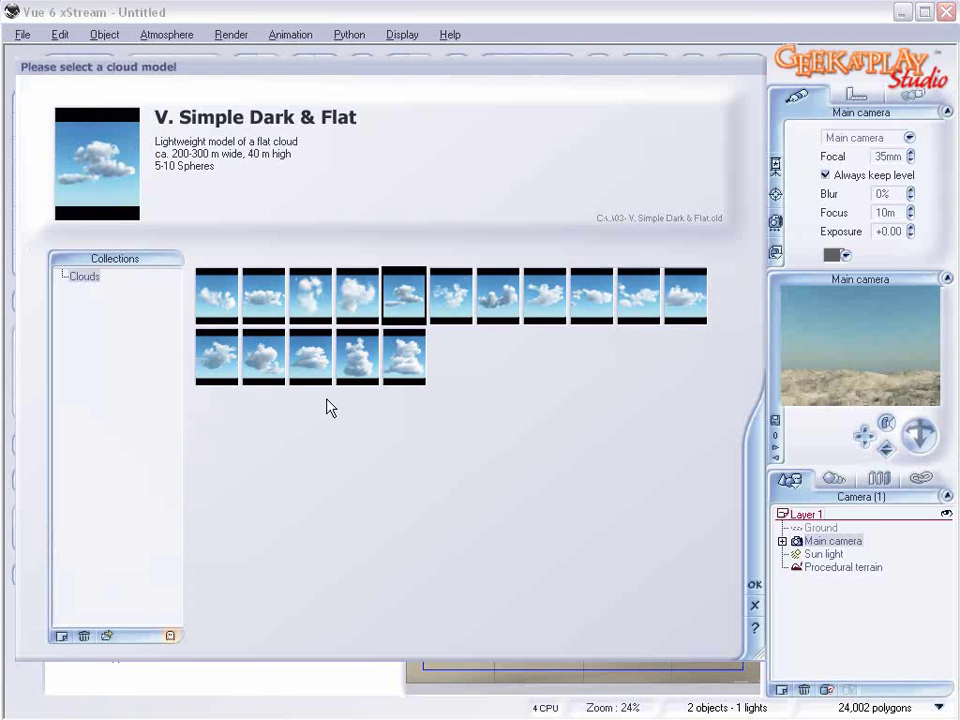
click(264, 356)
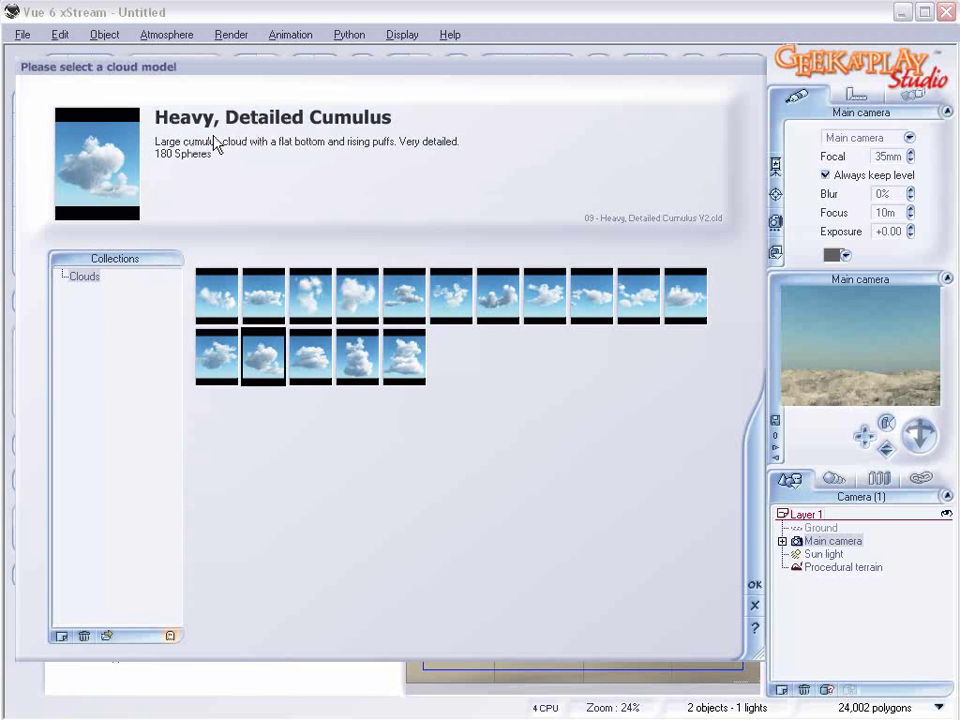
click(753, 585)
Move the cloud toward the camera, rotate it wide, lower it, and render to check
scroll(297, 205, down, 2)
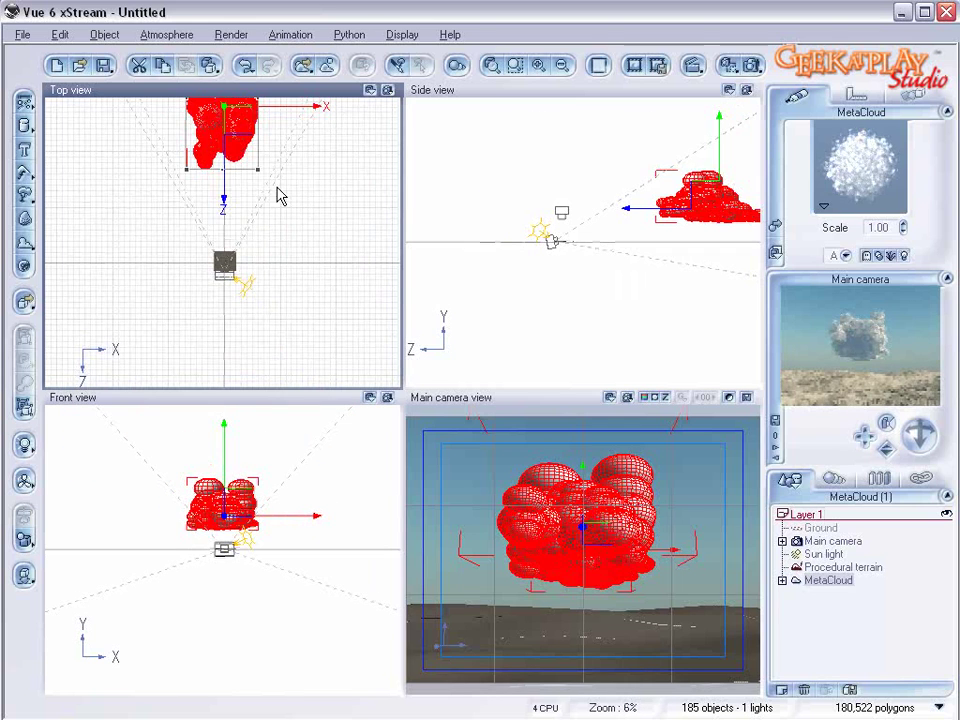
drag(239, 121, 224, 186)
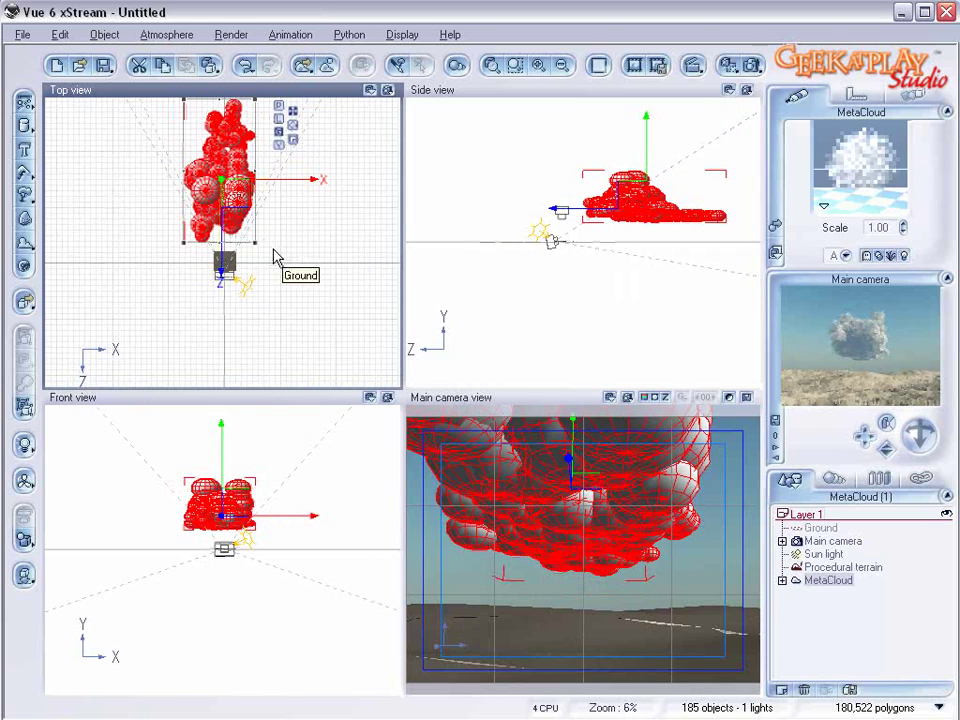
drag(261, 245, 199, 203)
click(647, 146)
drag(647, 146, 647, 161)
drag(236, 193, 229, 199)
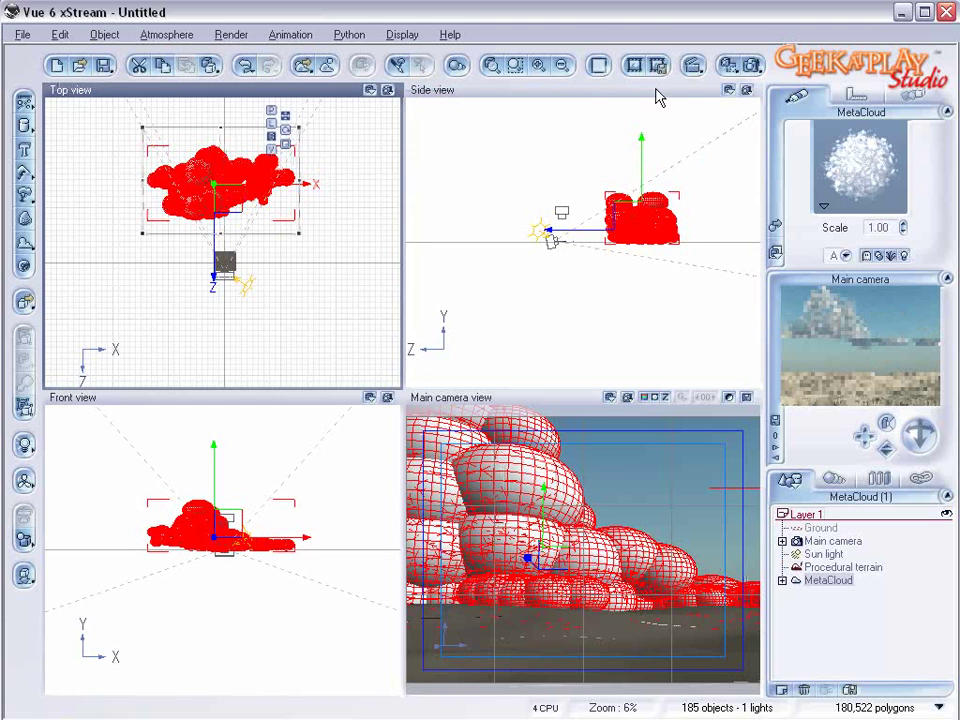
click(753, 66)
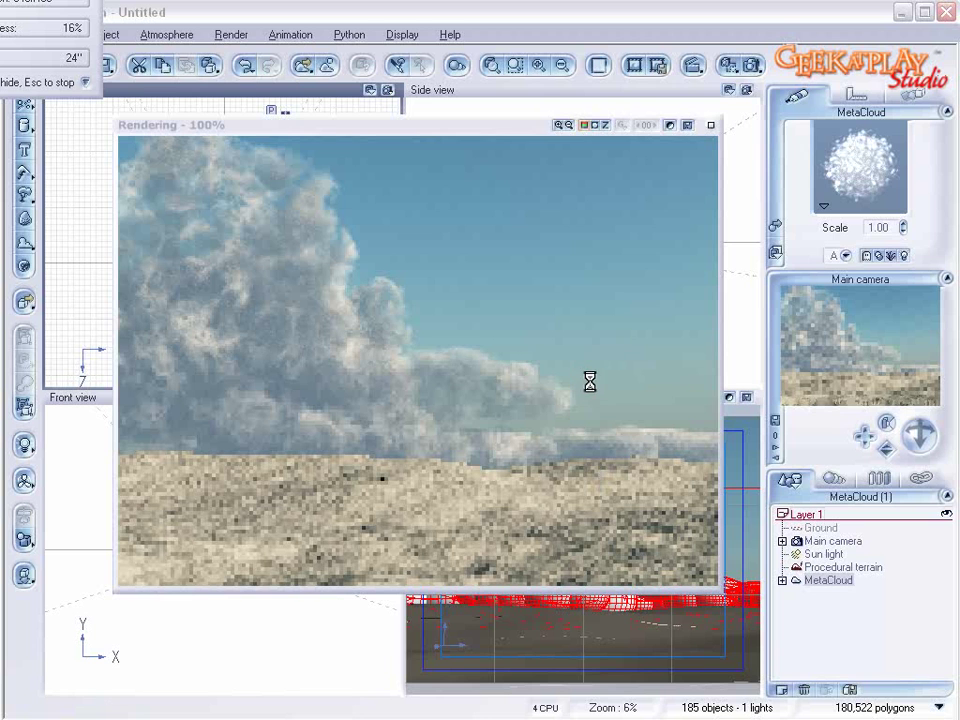
Close the render and raise the MetaCloud material's Cloud Settings Amount to 39%
click(710, 125)
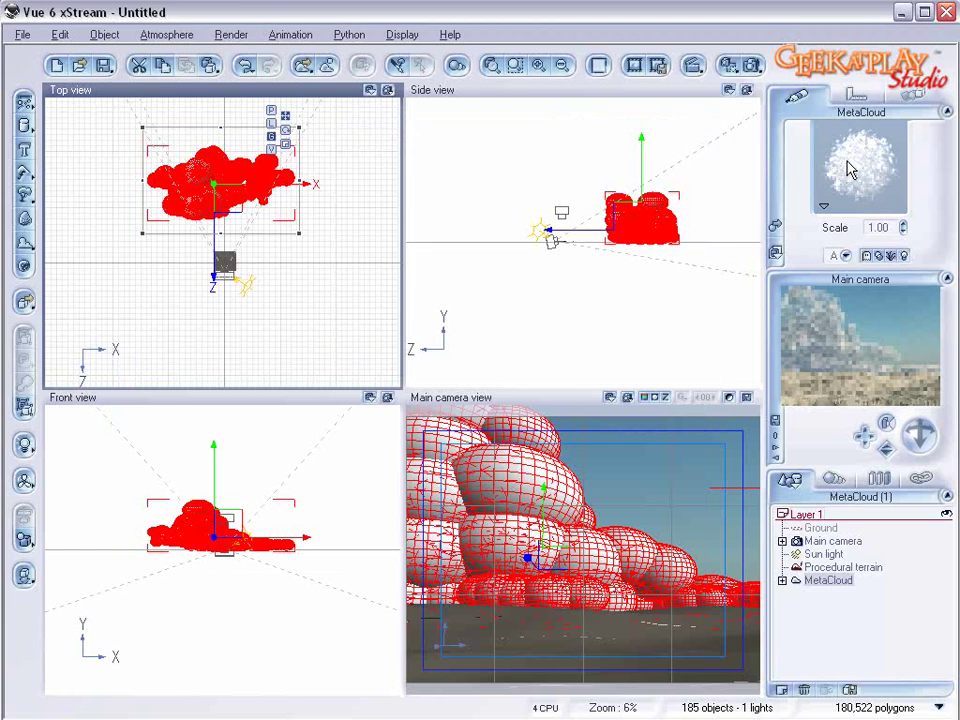
double_click(821, 182)
drag(570, 1, 527, 200)
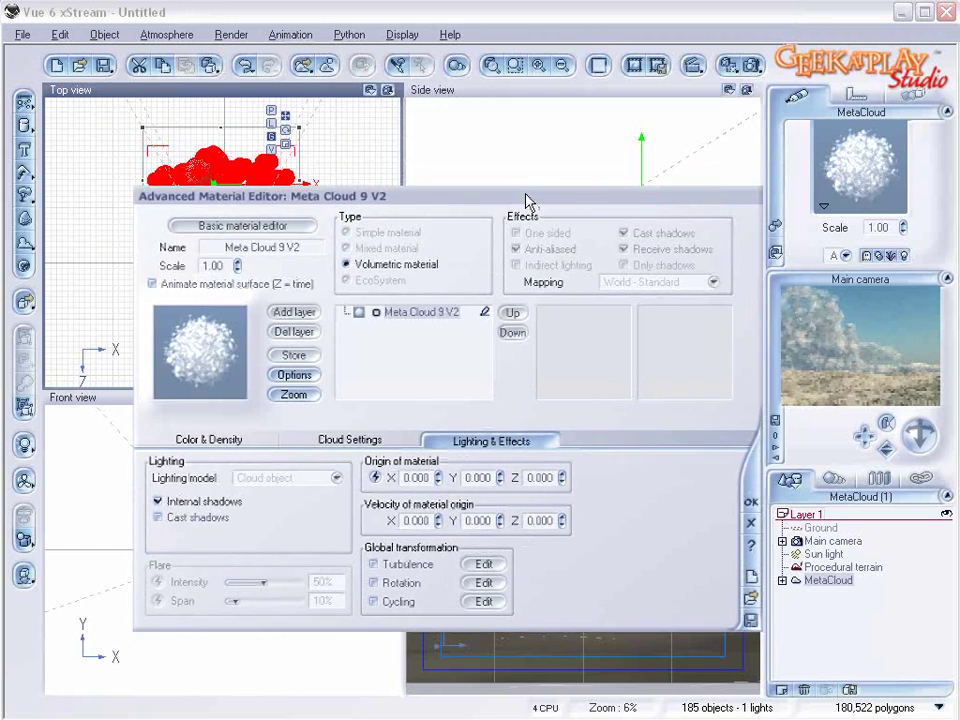
click(390, 442)
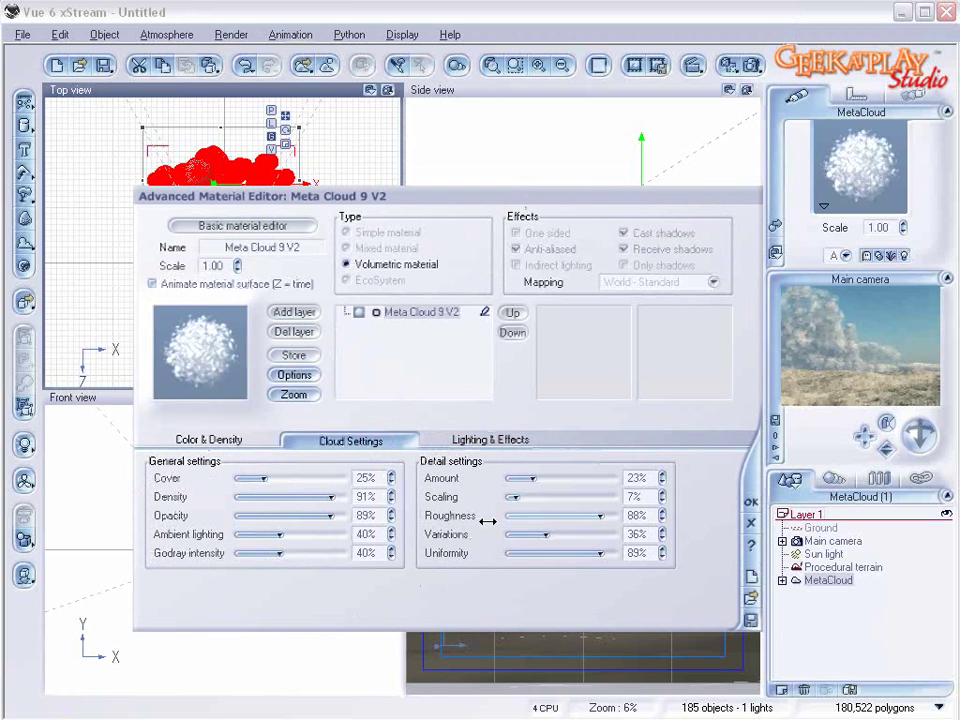
click(557, 479)
click(880, 350)
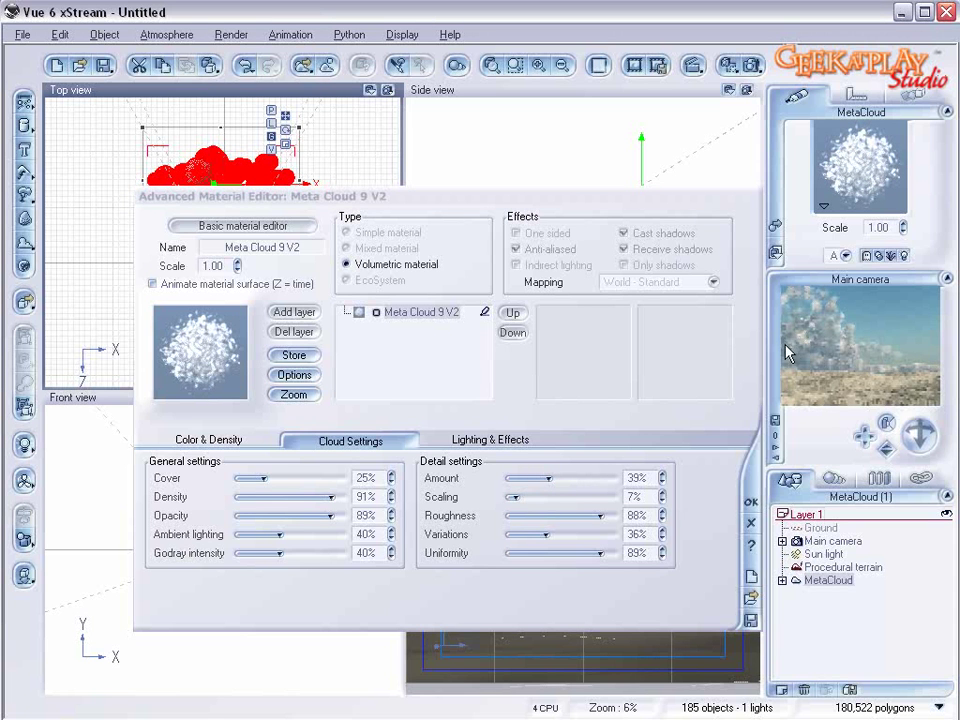
click(265, 480)
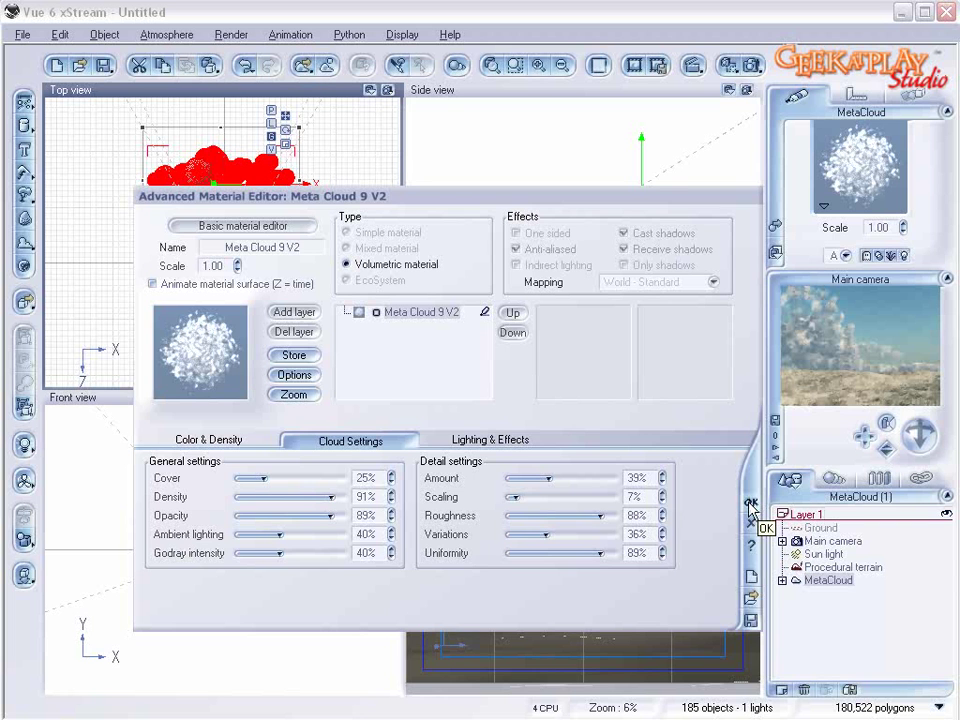
click(204, 441)
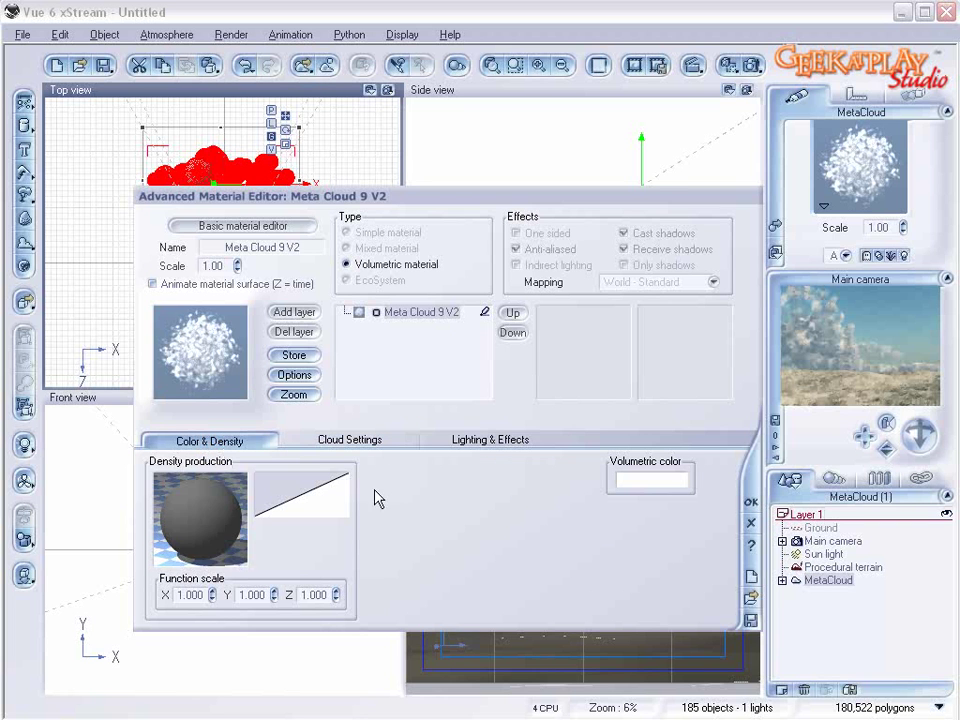
click(751, 503)
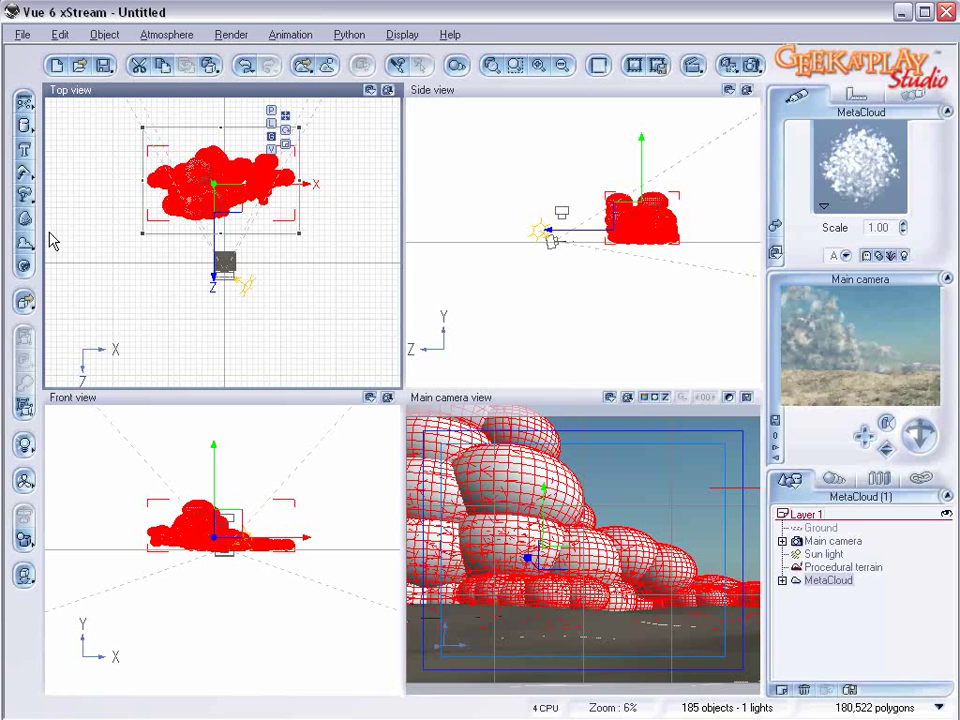
Add a planet, raise it into the sky beside the clouds, and set a nearly full moon phase
click(26, 268)
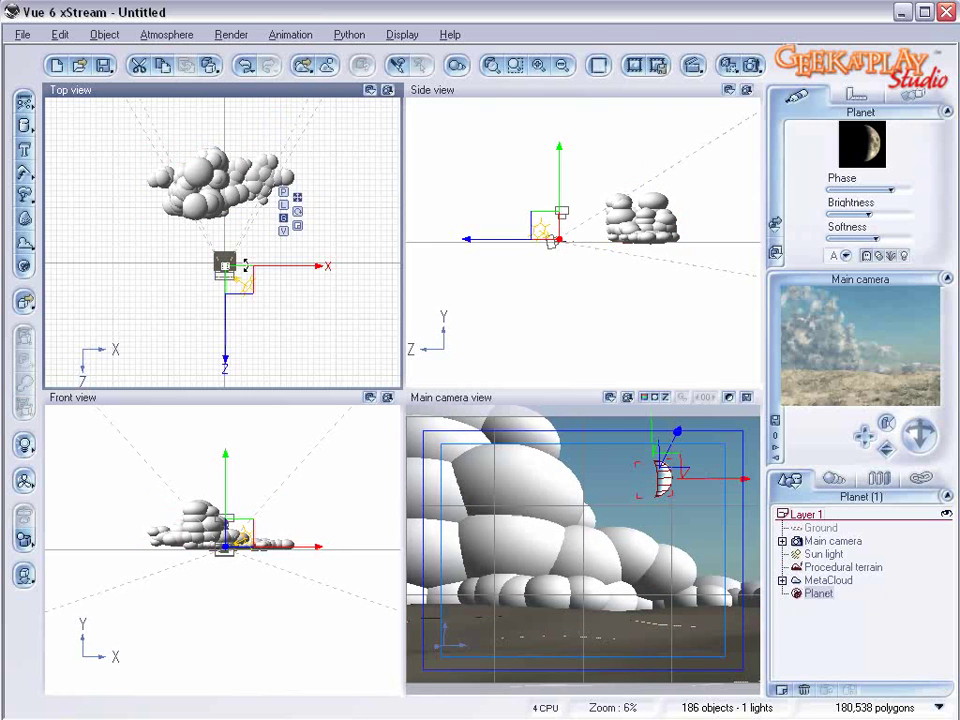
scroll(276, 279, up, 5)
right_drag(268, 285, 339, 221)
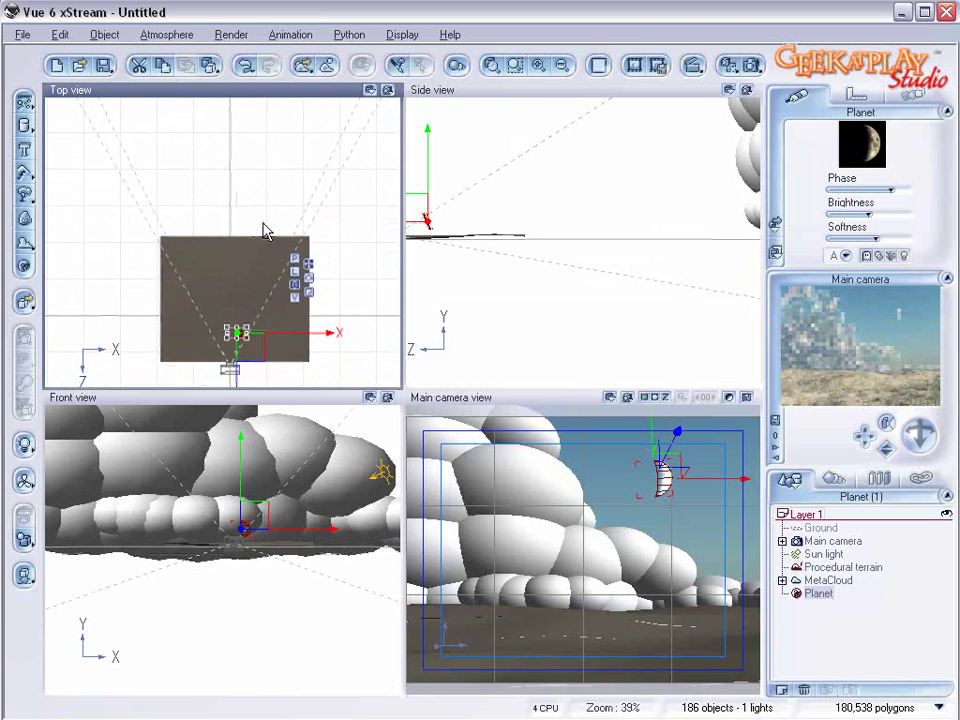
right_drag(499, 214, 557, 217)
drag(557, 217, 593, 215)
drag(246, 240, 255, 241)
drag(895, 188, 822, 237)
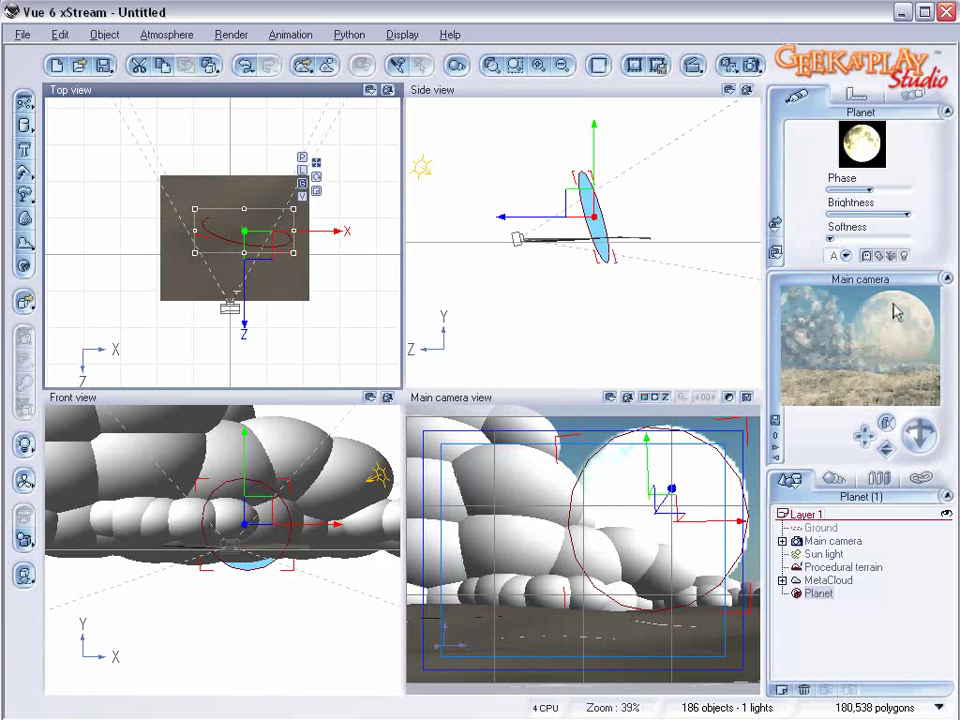
click(590, 175)
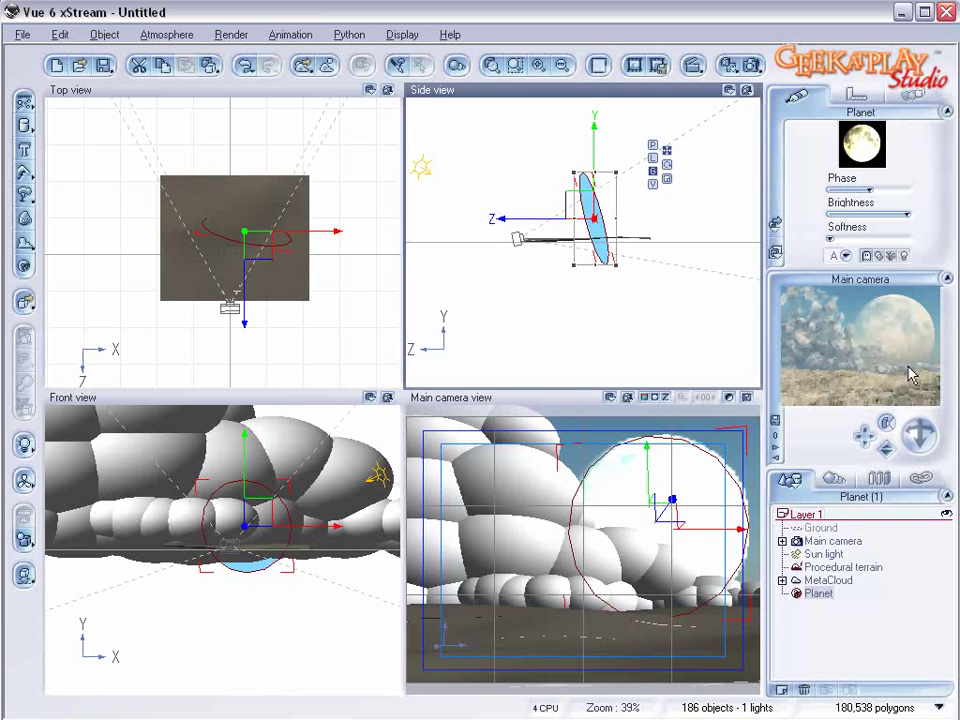
Load the High Altitude preset atmosphere
click(165, 36)
click(168, 52)
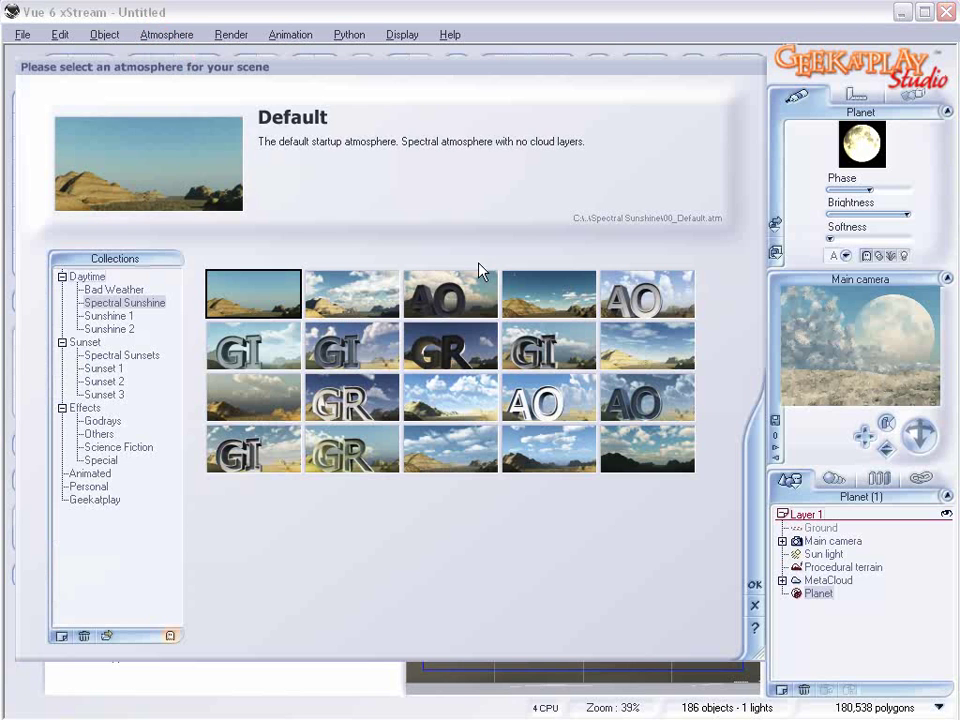
click(508, 300)
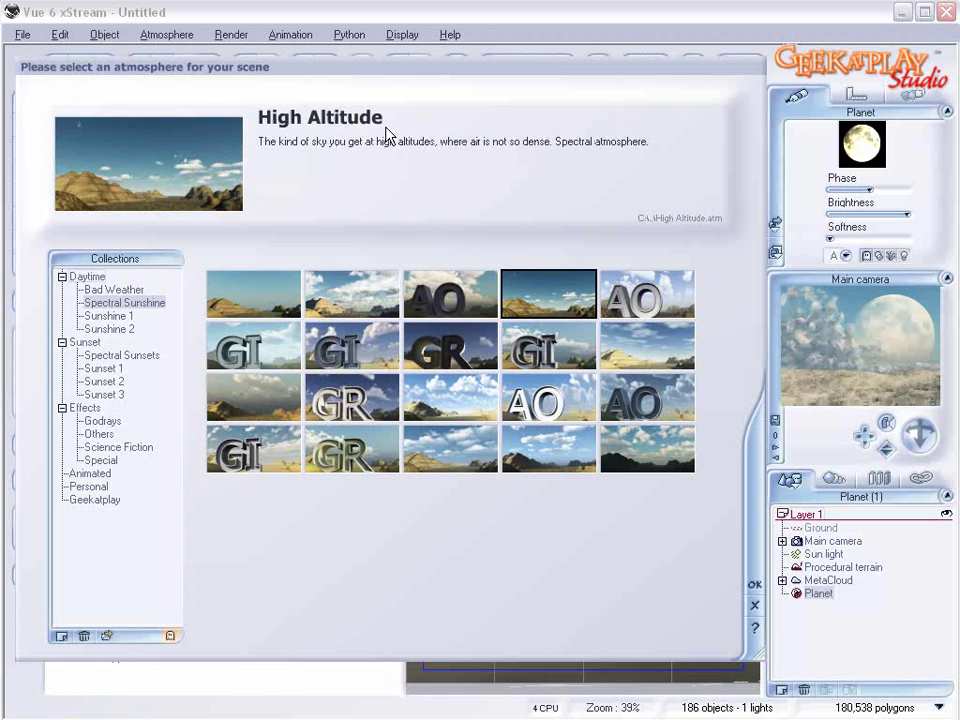
click(755, 584)
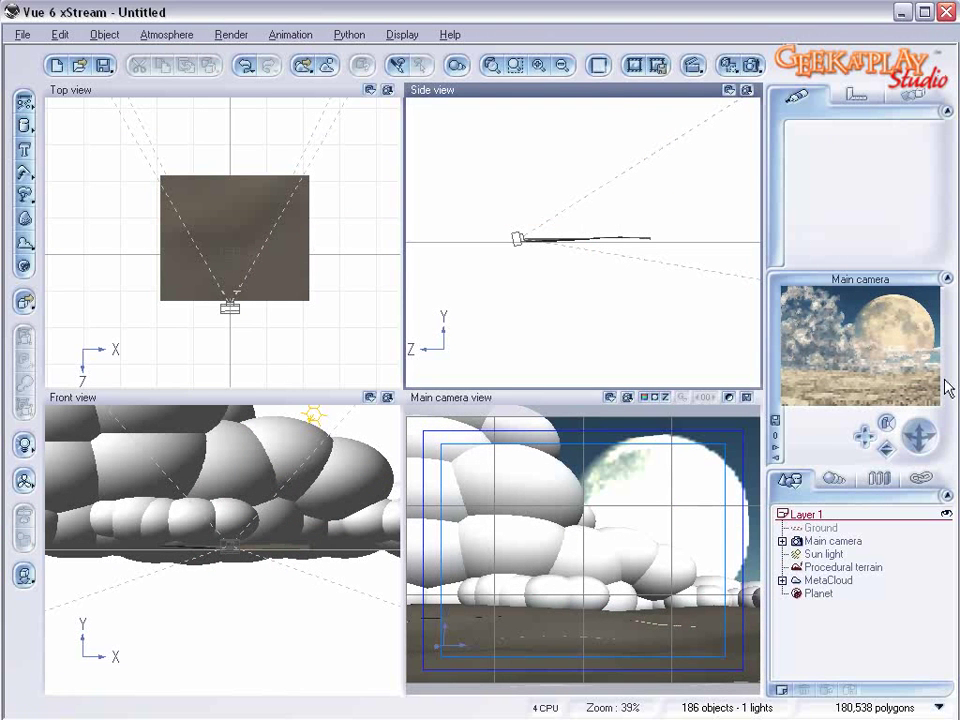
Set the sun's corona to 45% in the Atmosphere Editor
click(166, 35)
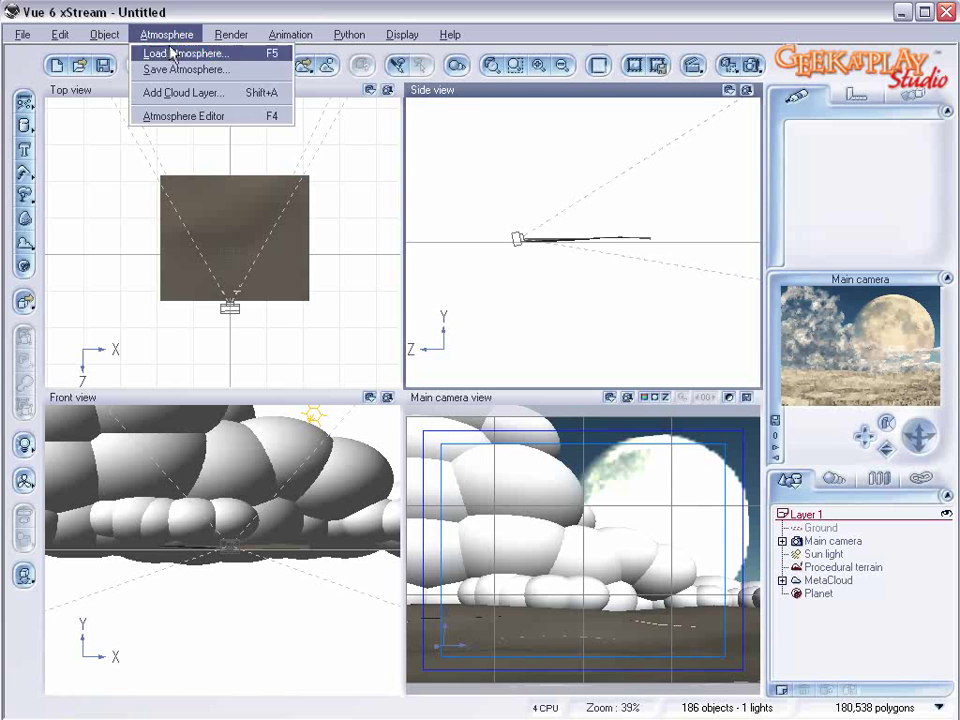
click(222, 120)
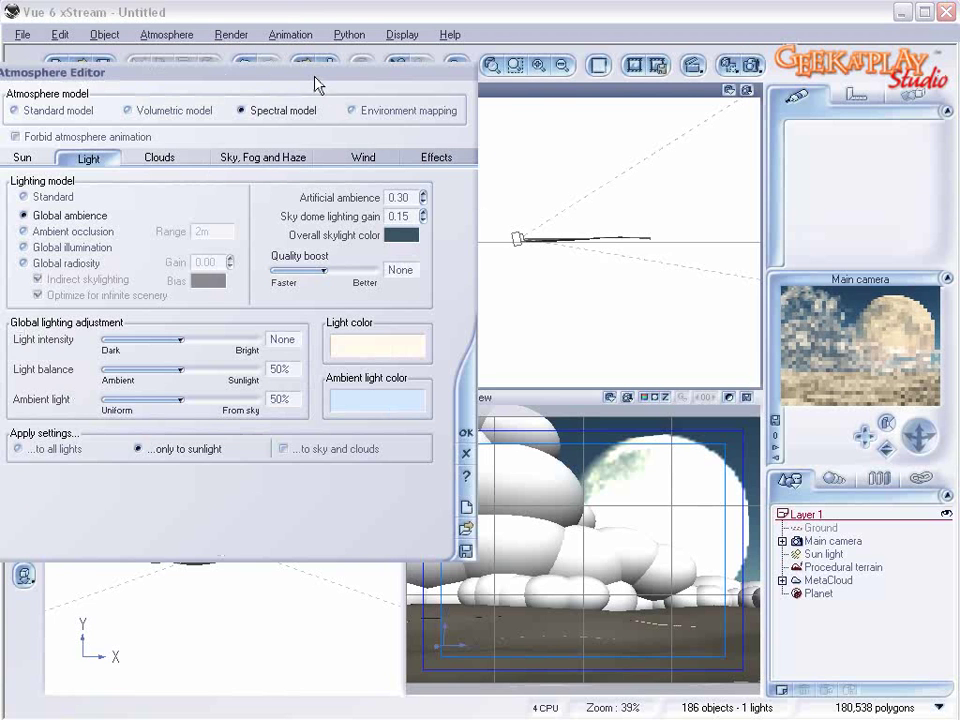
drag(317, 79, 529, 135)
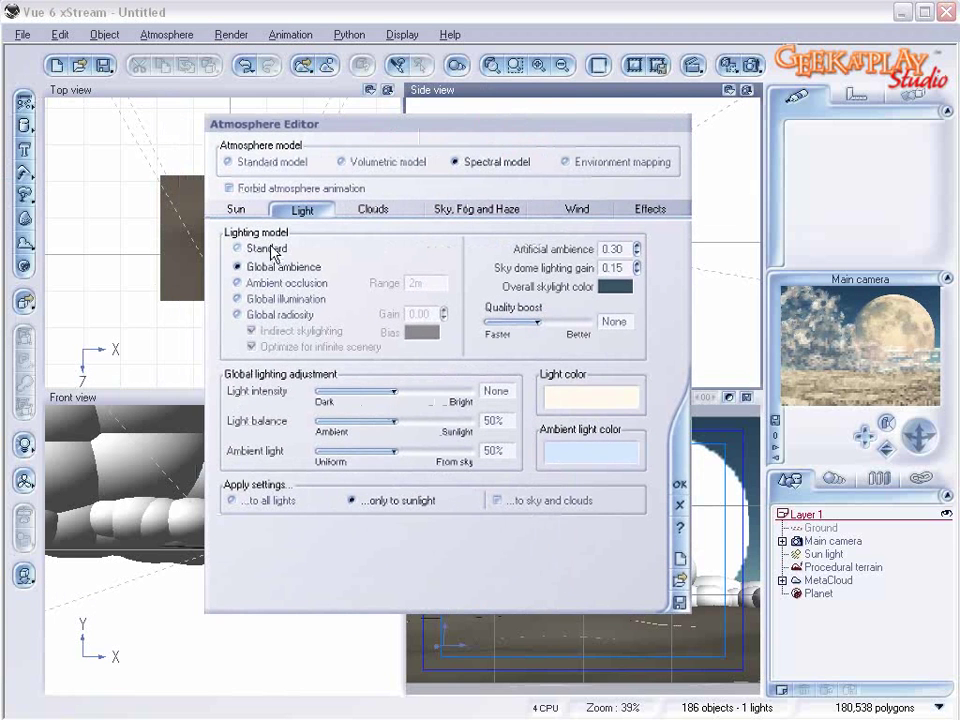
click(255, 209)
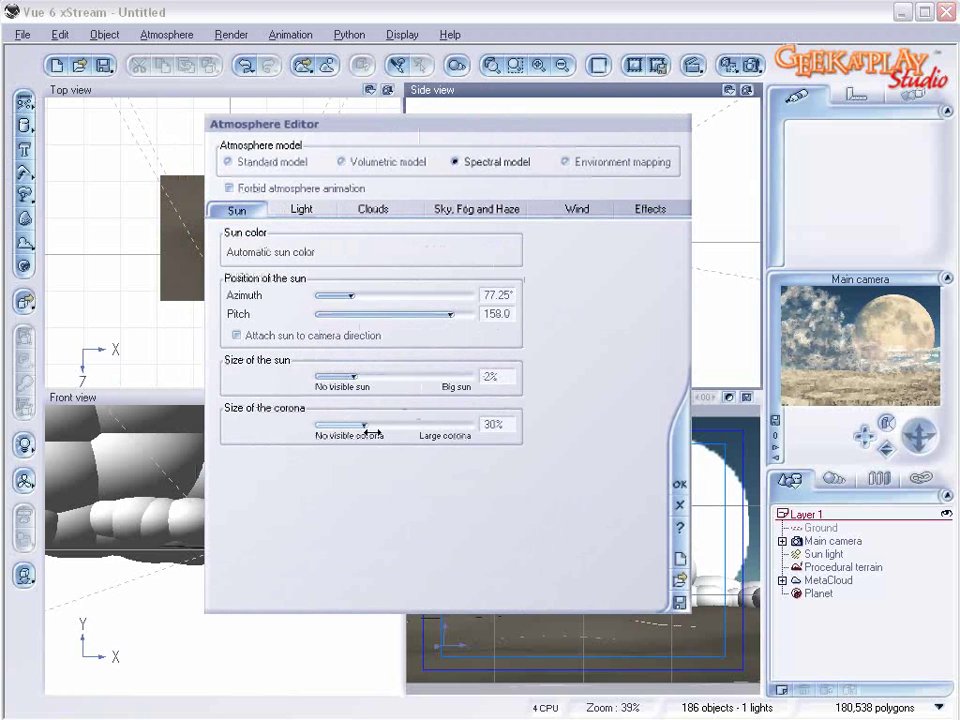
drag(383, 430, 395, 429)
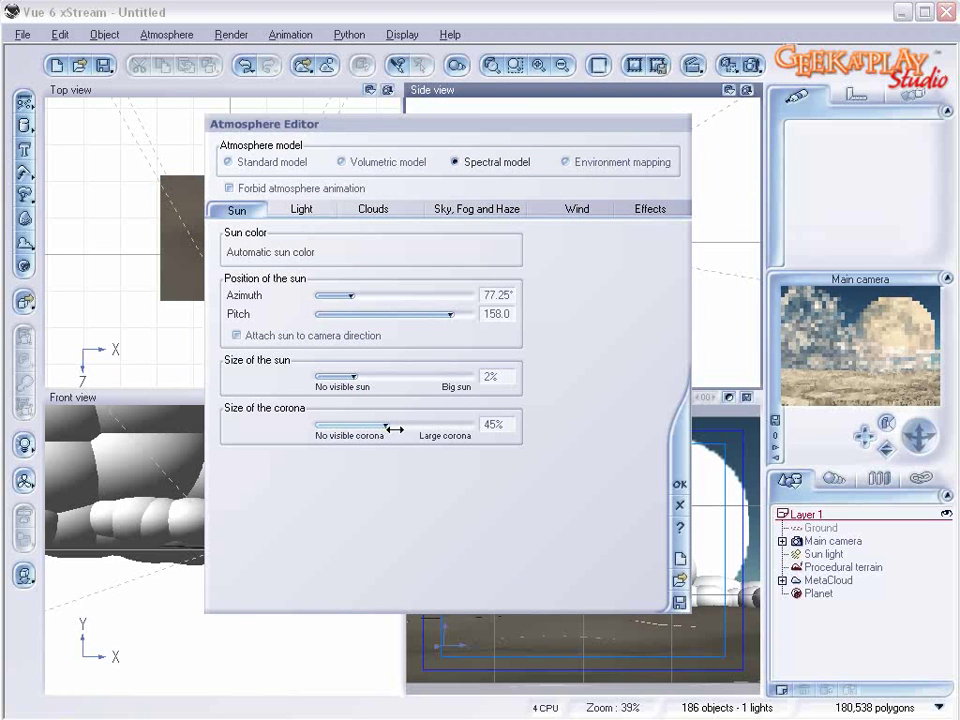
Change the ambient light colour to dark blue on the Light tab
click(289, 210)
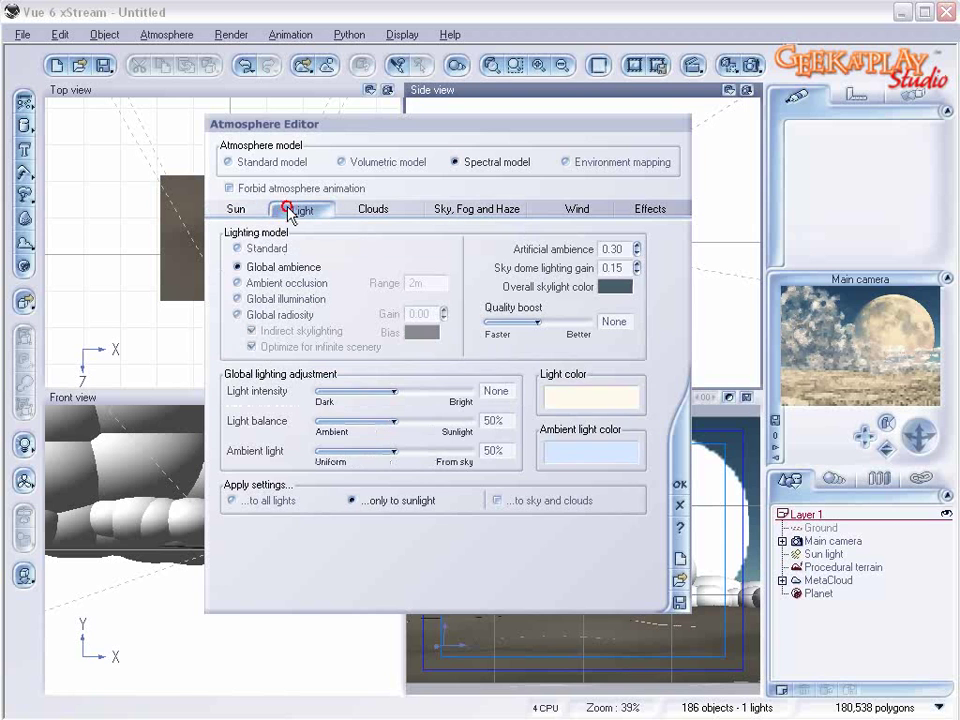
right_click(567, 457)
click(601, 466)
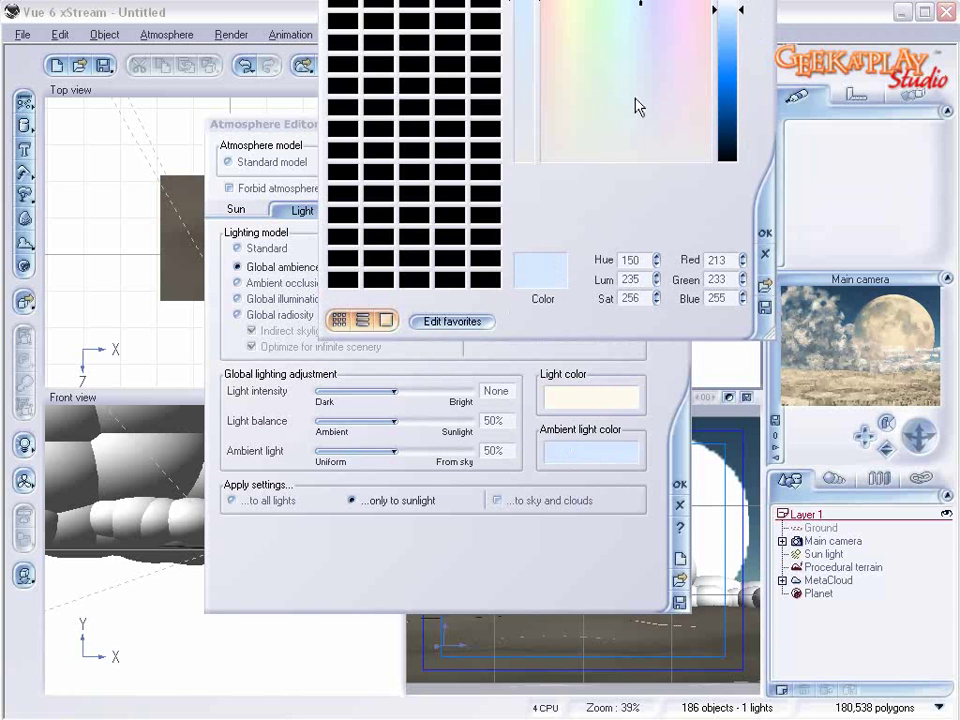
drag(723, 80, 728, 110)
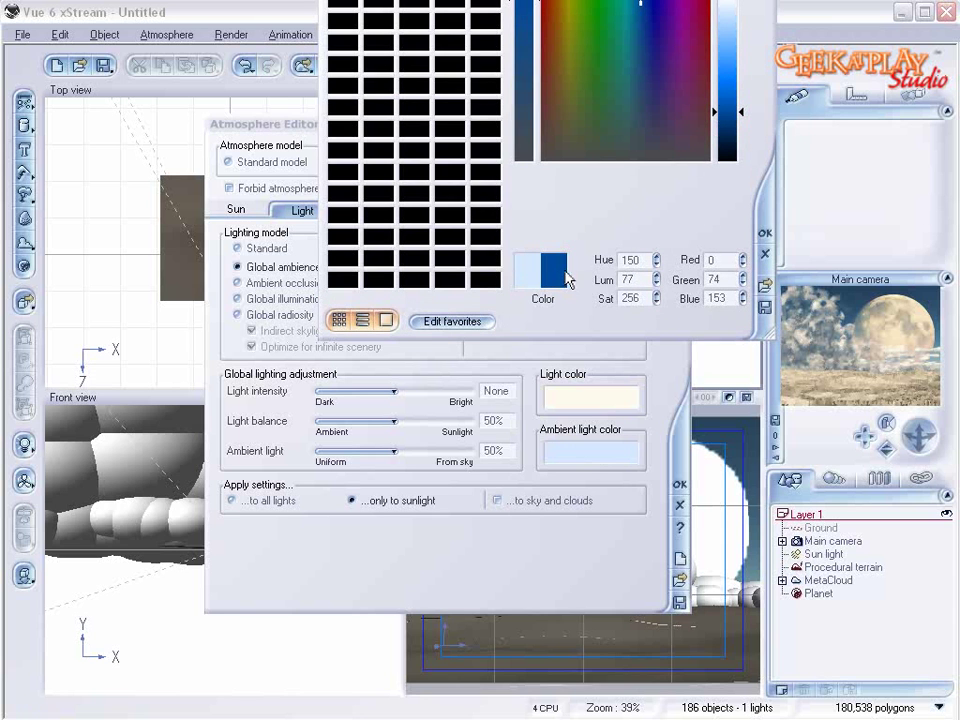
click(761, 232)
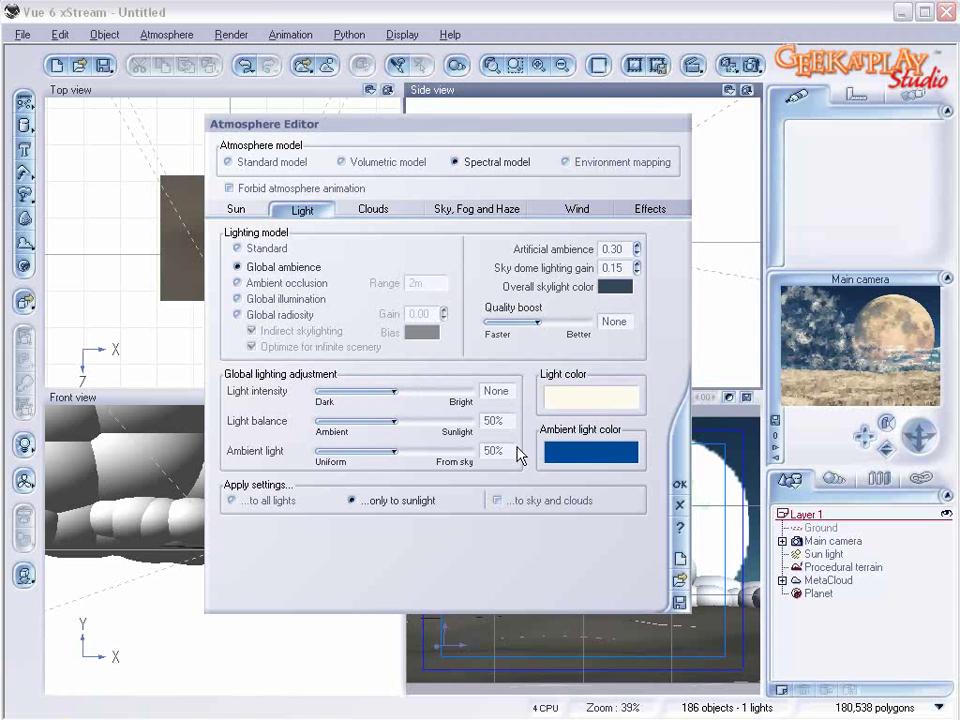
Remove the Small Cumulus layer; set sky density 48%, no decay colour, anisotropy 1.00
click(370, 212)
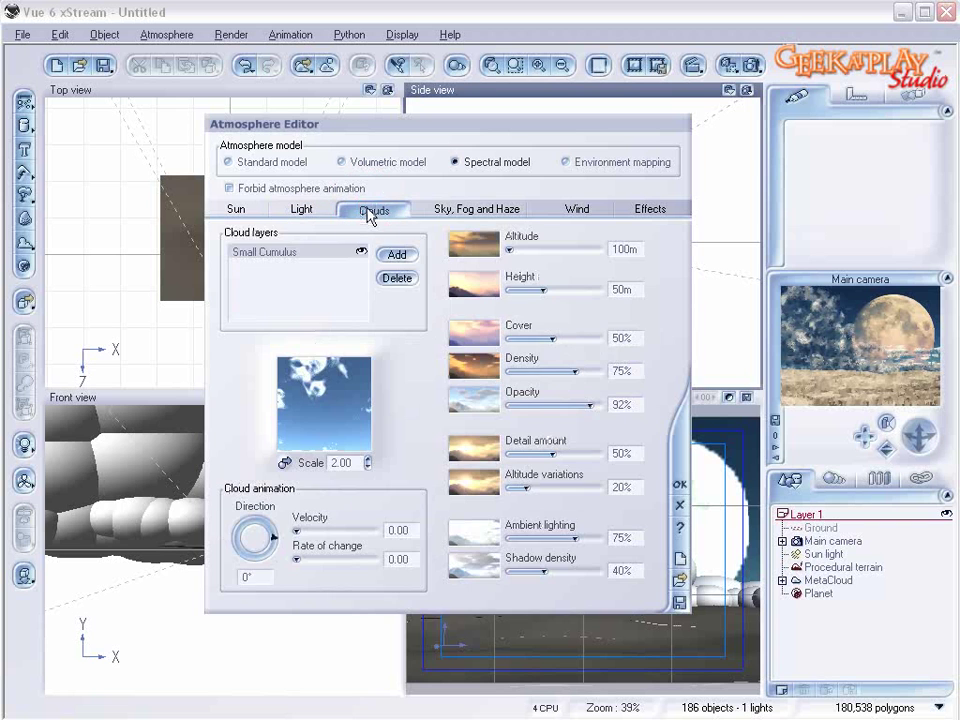
click(397, 280)
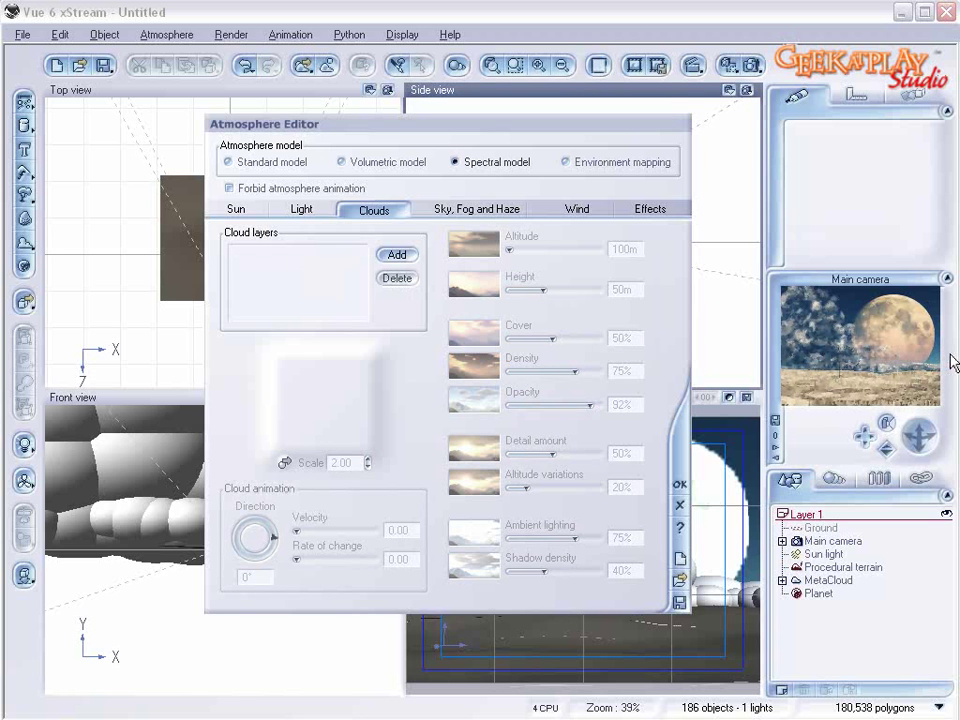
click(459, 213)
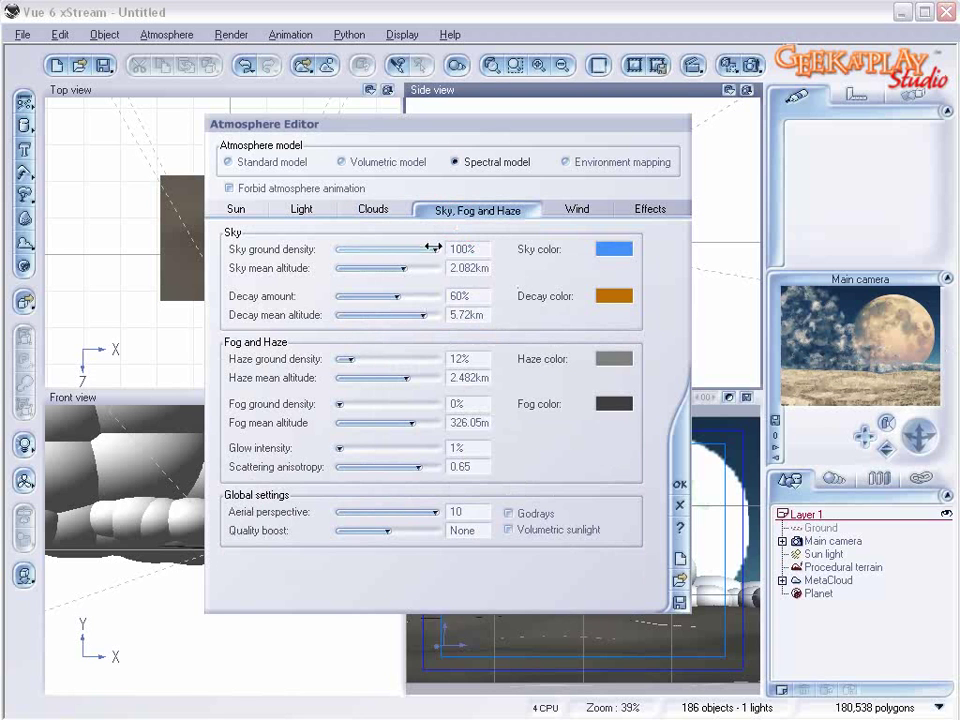
drag(435, 248, 401, 248)
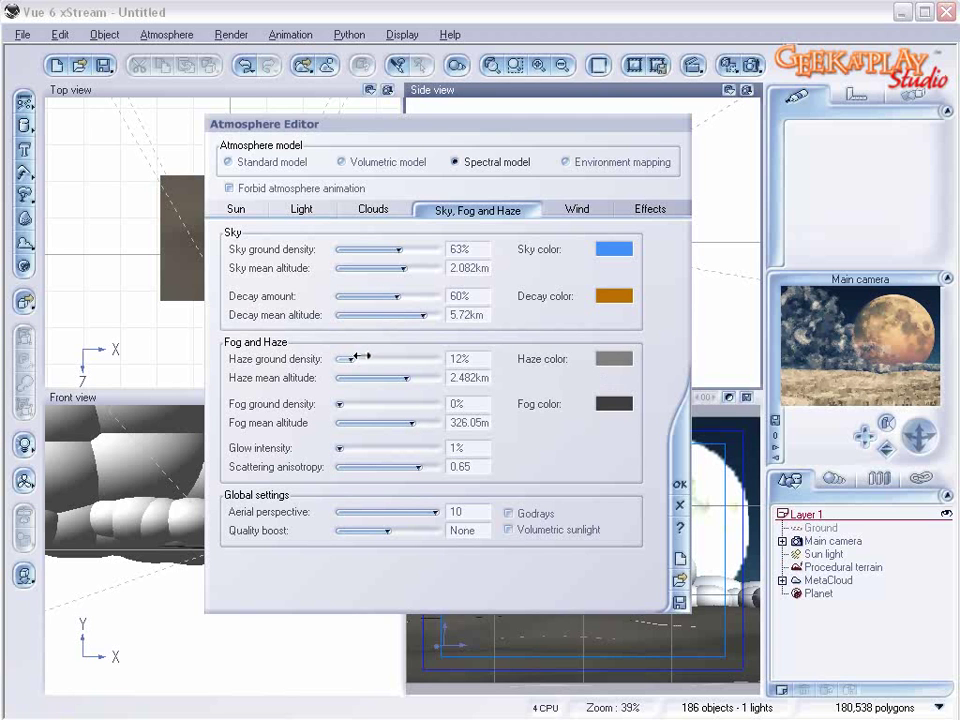
drag(412, 288, 396, 311)
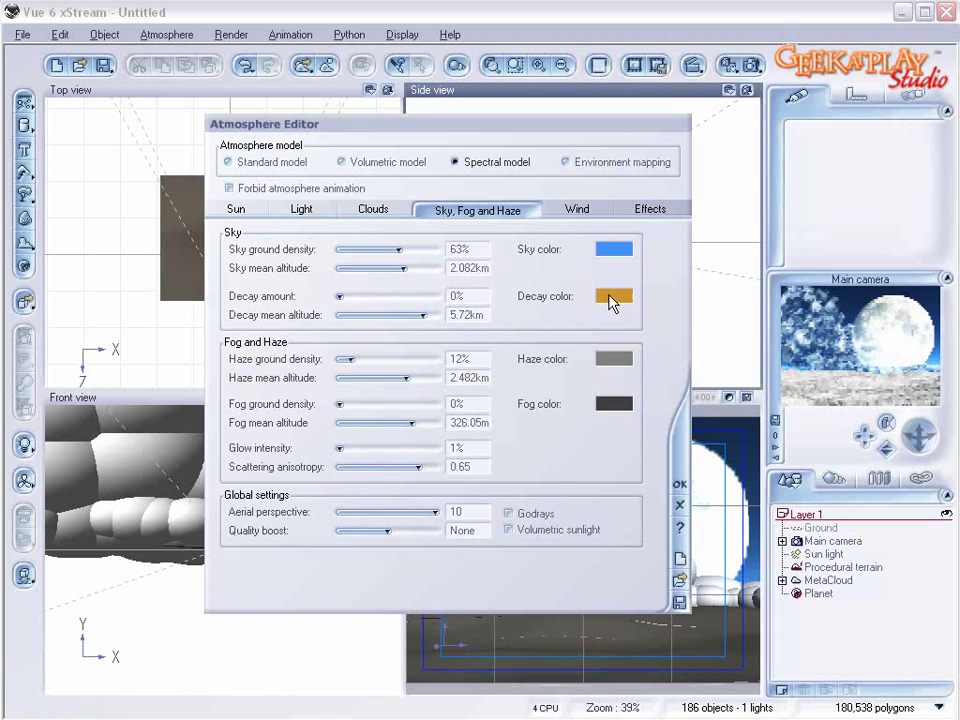
drag(419, 467, 441, 466)
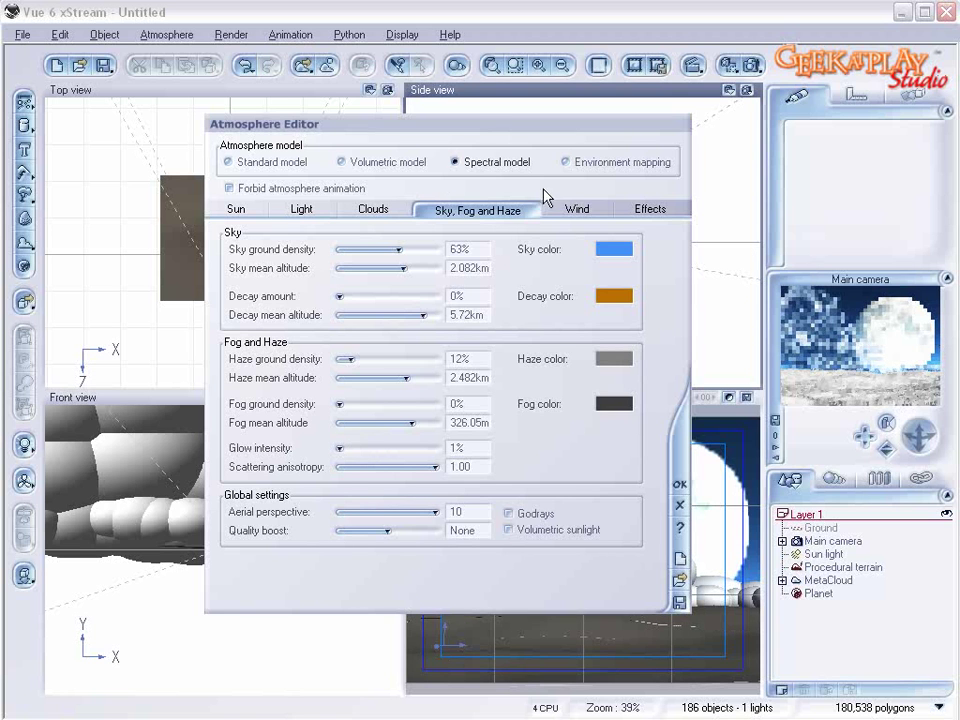
drag(399, 249, 412, 268)
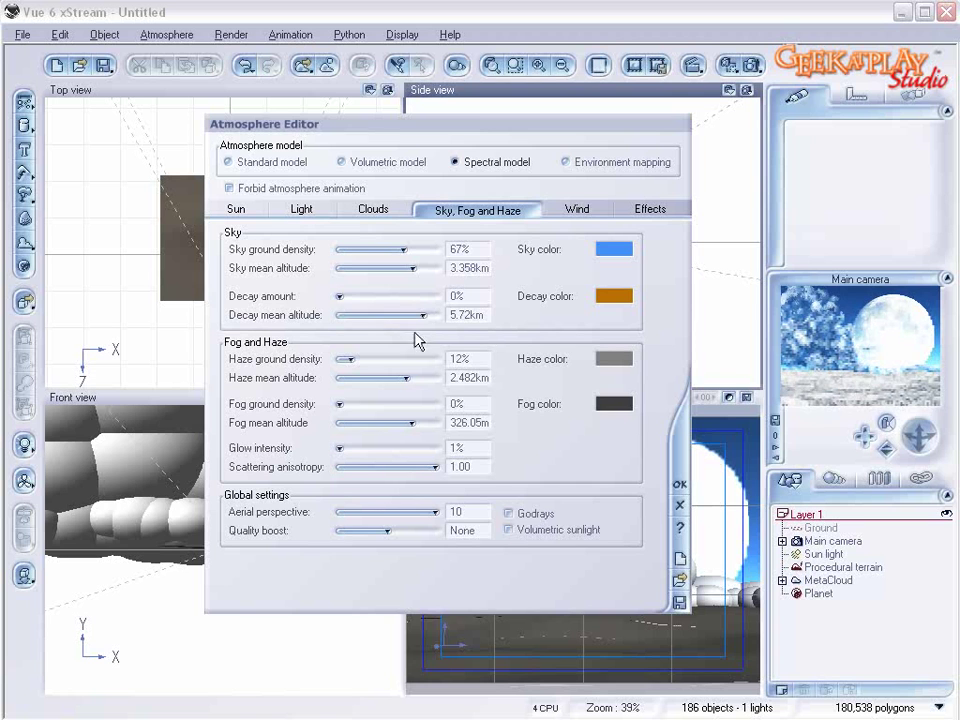
drag(403, 249, 386, 249)
Set haze to 36% density at 3.826 km altitude and fog ground density to 12%
click(886, 320)
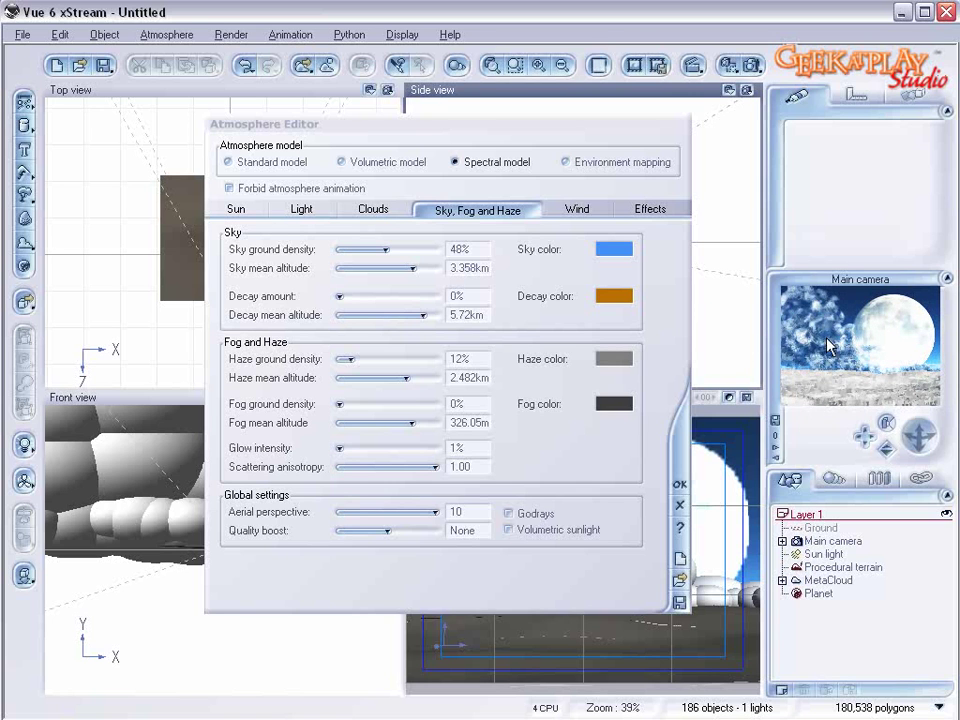
drag(354, 365, 363, 357)
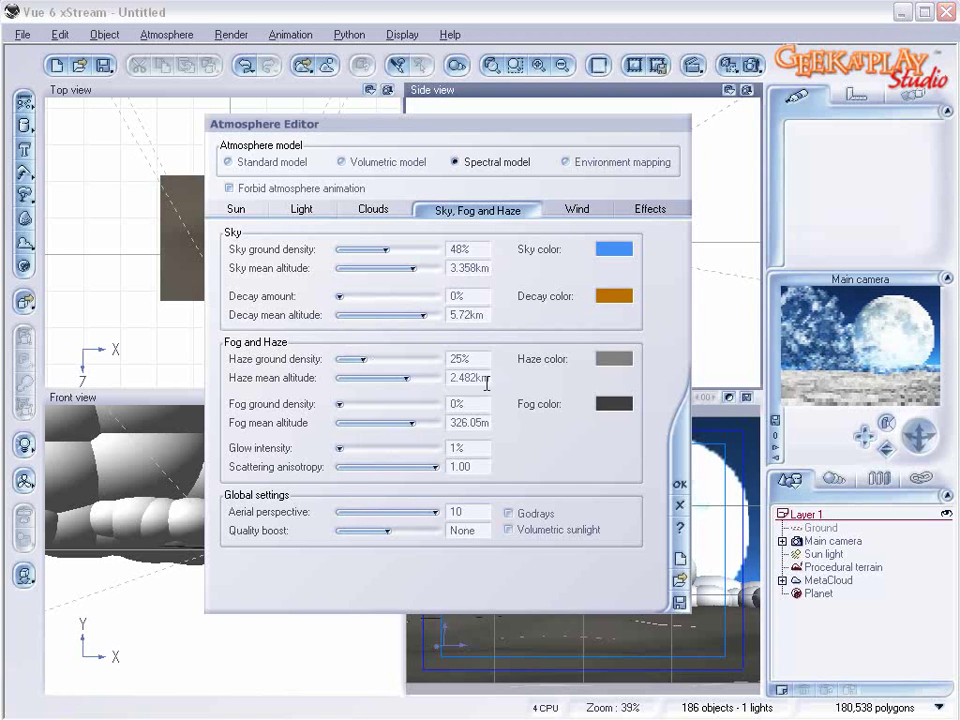
drag(375, 366, 414, 378)
click(373, 356)
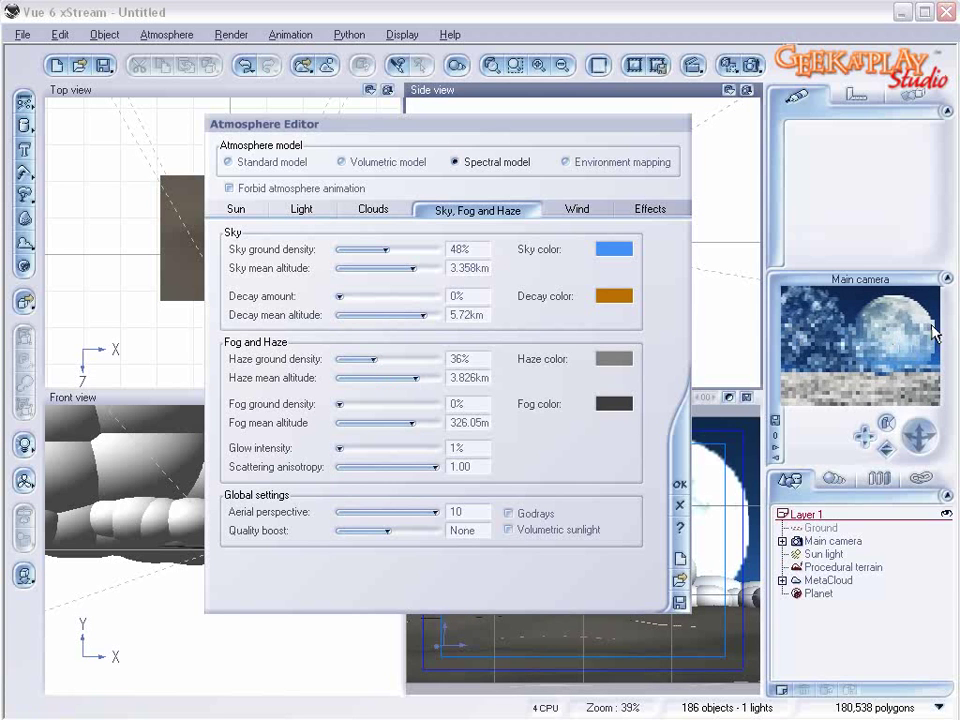
drag(366, 408, 364, 403)
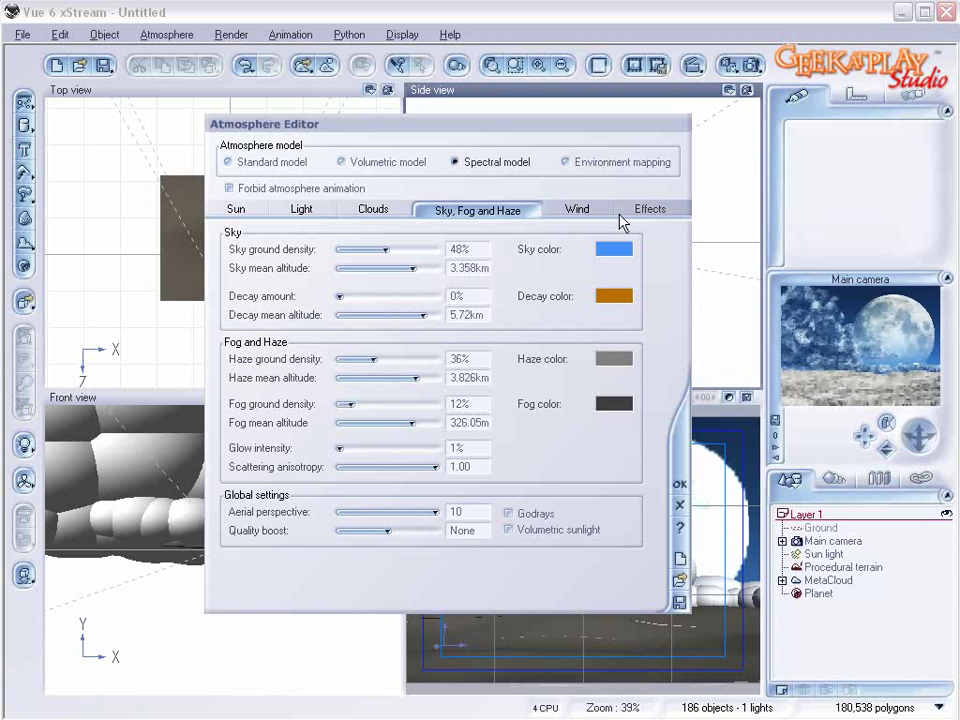
click(568, 210)
Turn off the breeze preview and enable stars at 84% count and 88% brightness, without lens flares
click(270, 232)
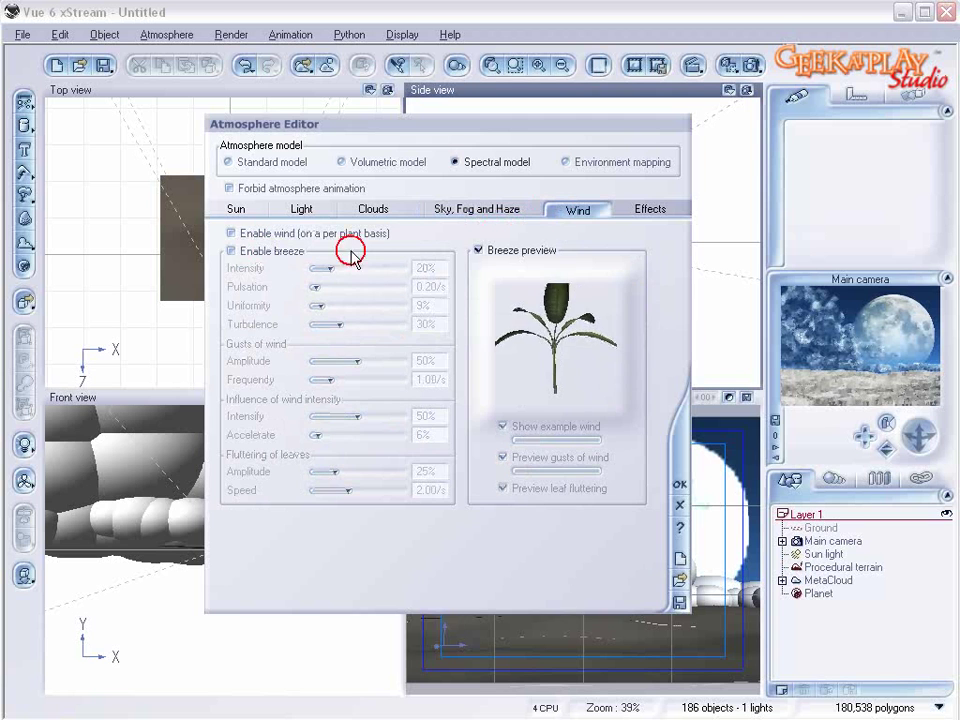
click(491, 251)
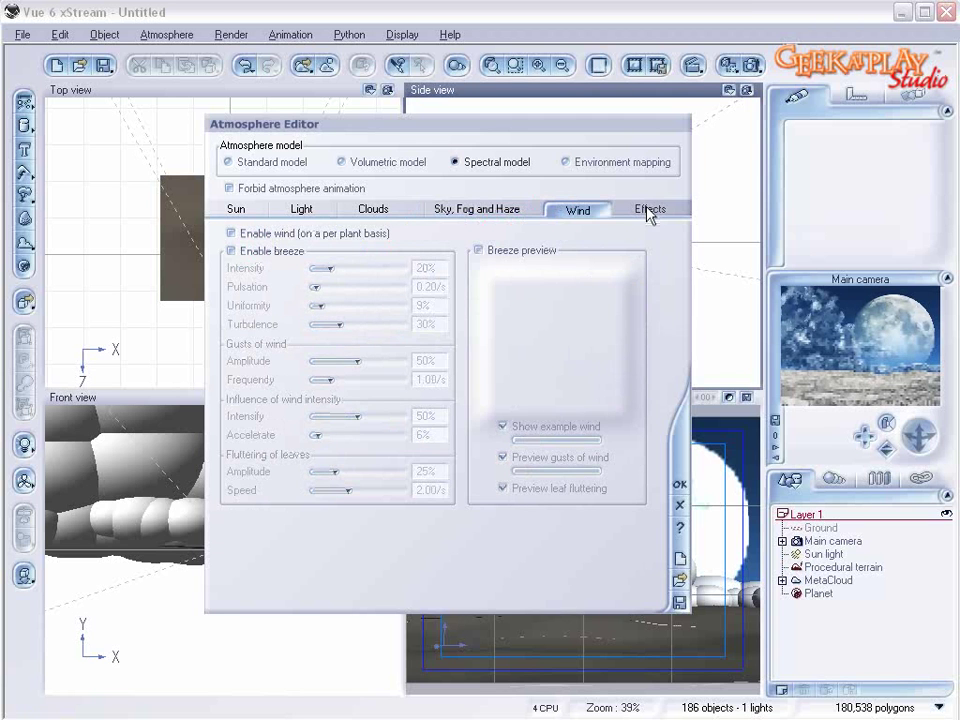
click(649, 209)
click(233, 233)
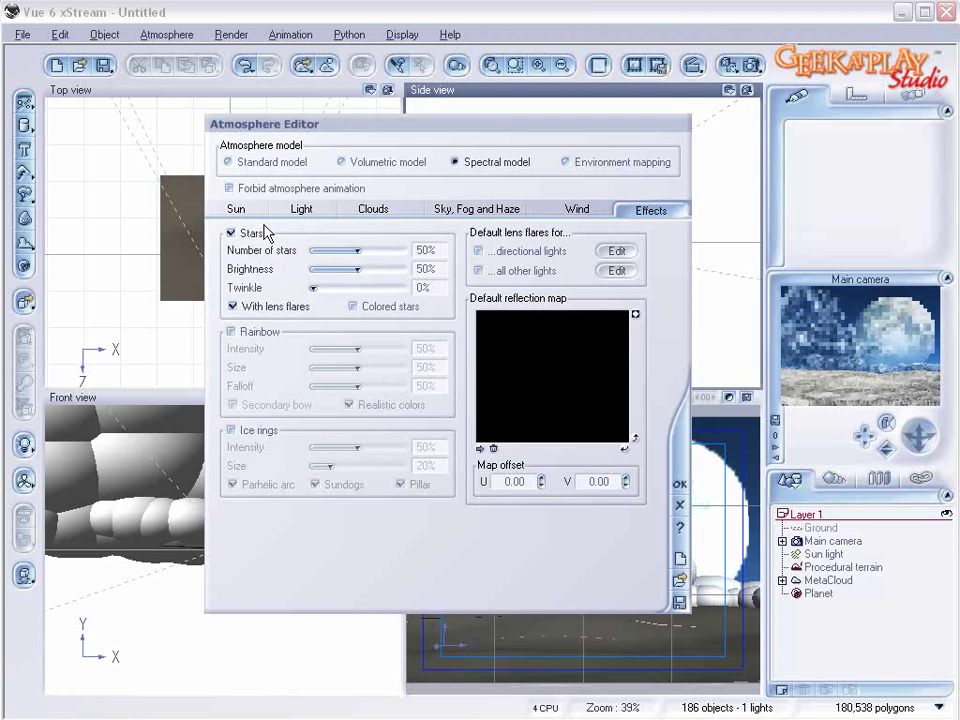
click(233, 306)
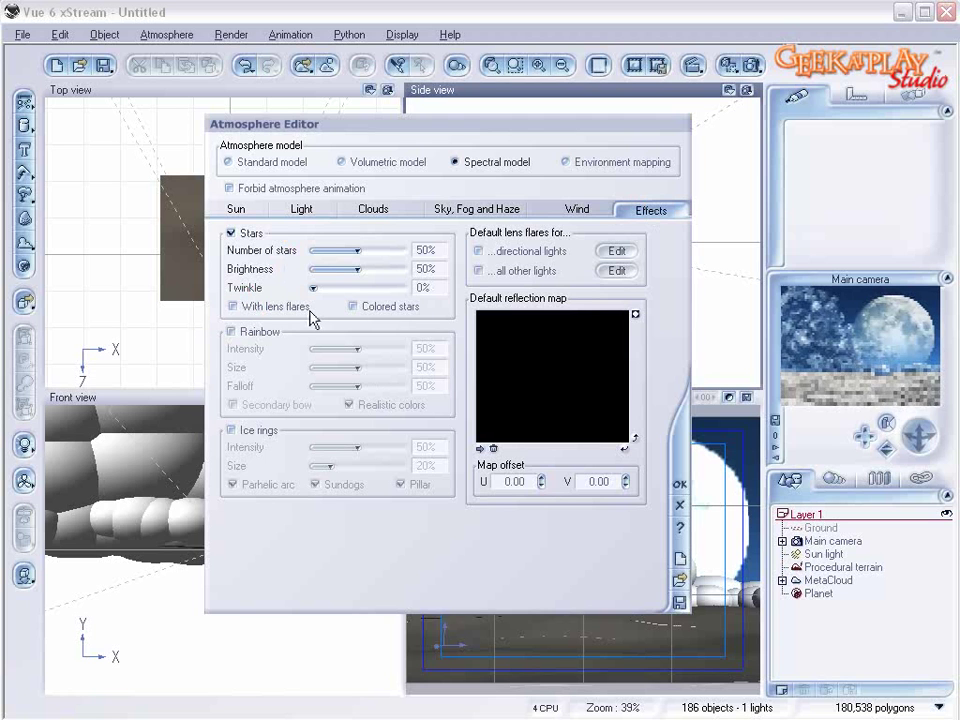
click(360, 253)
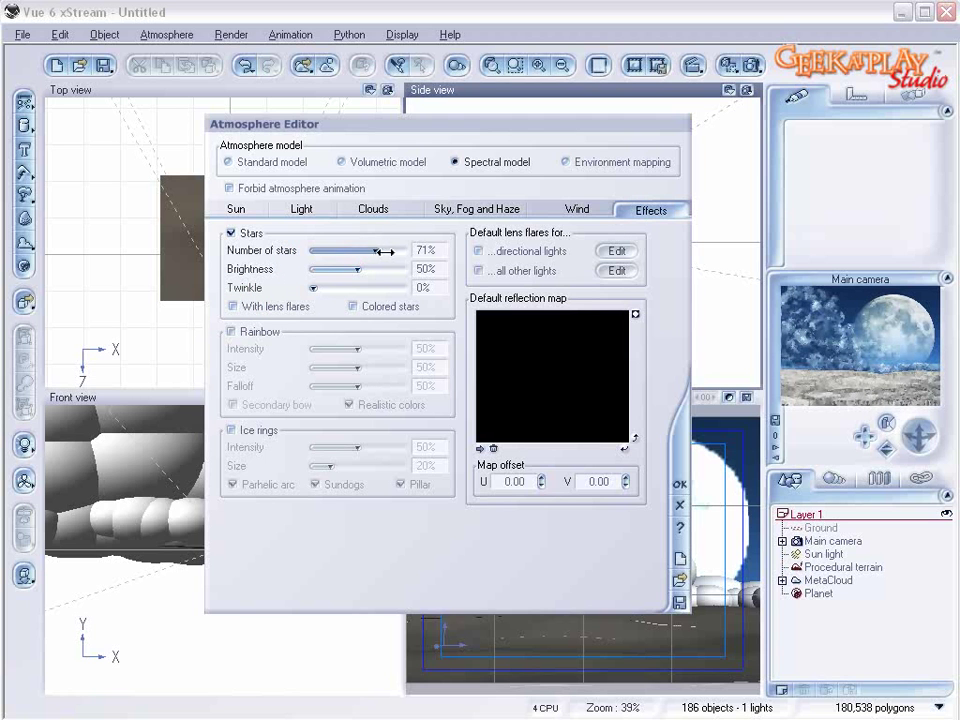
drag(369, 272, 376, 269)
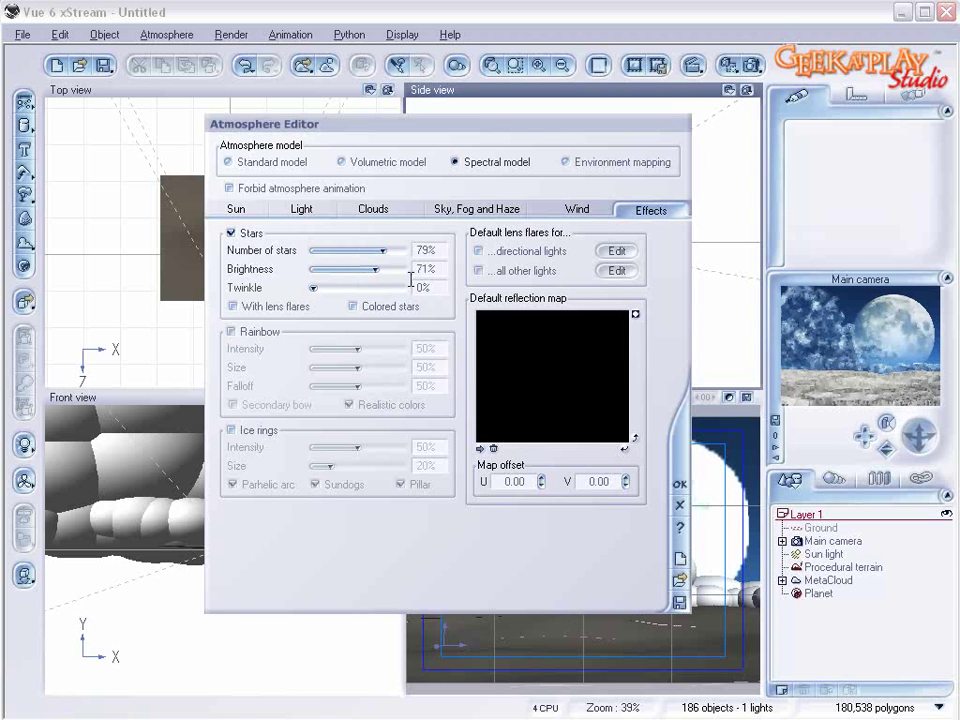
drag(383, 251, 388, 269)
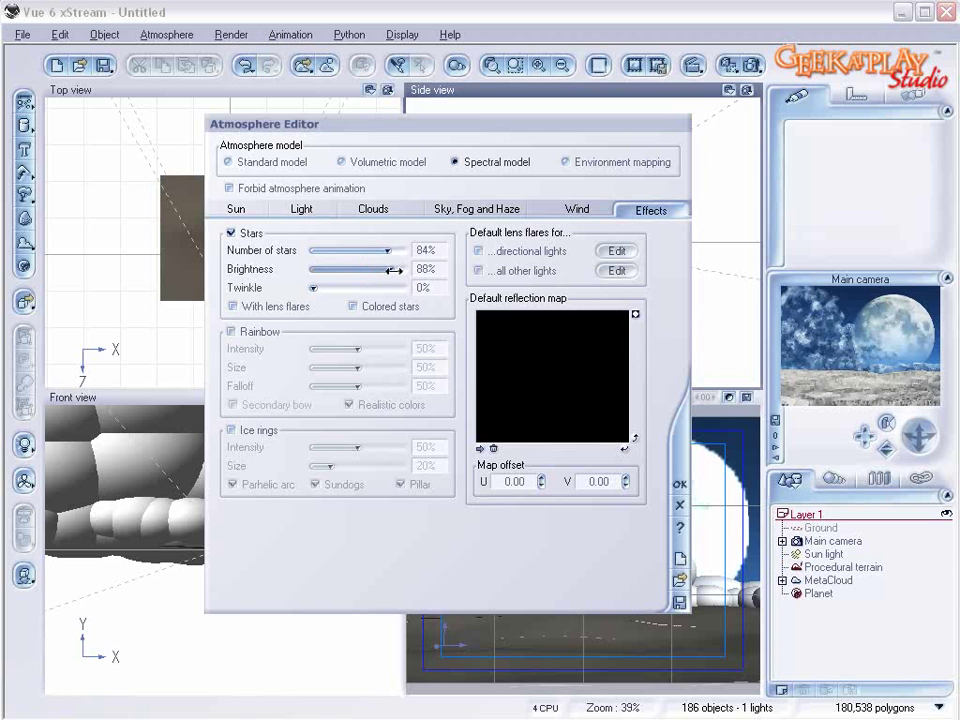
Close the atmosphere editor and render the starry moonlit scene, which finishes in 17 seconds
click(681, 486)
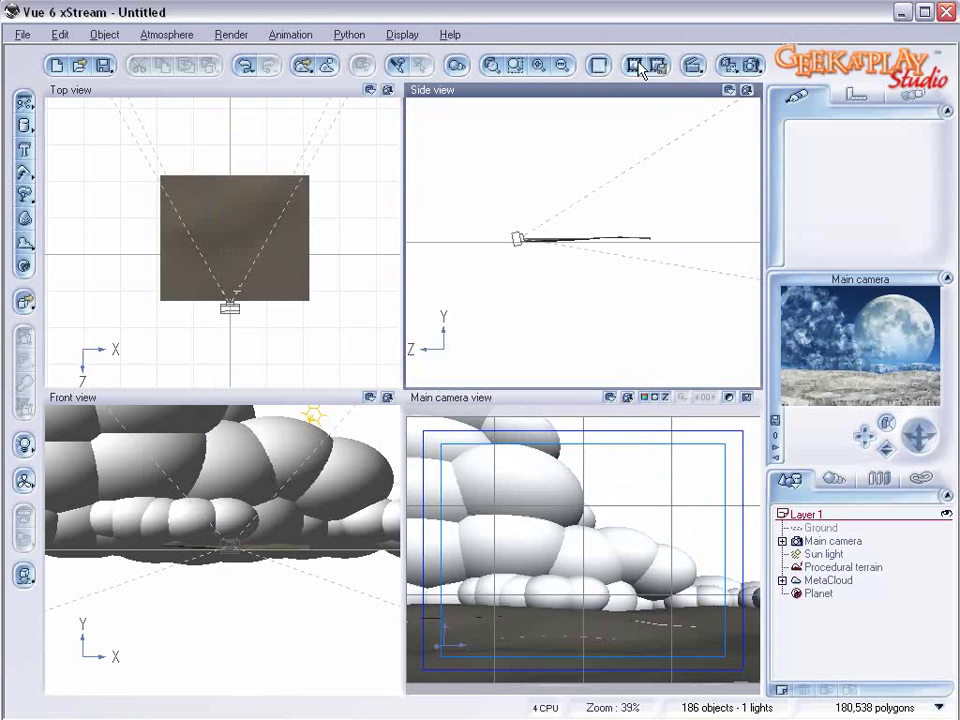
click(752, 65)
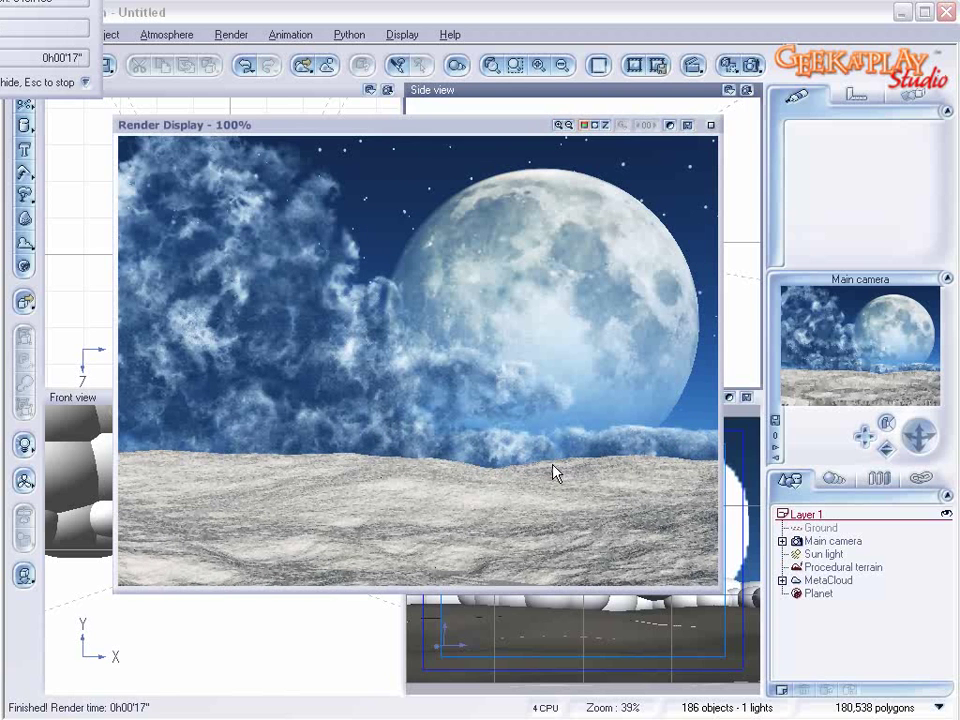
Replace the procedural terrain's Default material with the Basic Green plastic material
click(712, 126)
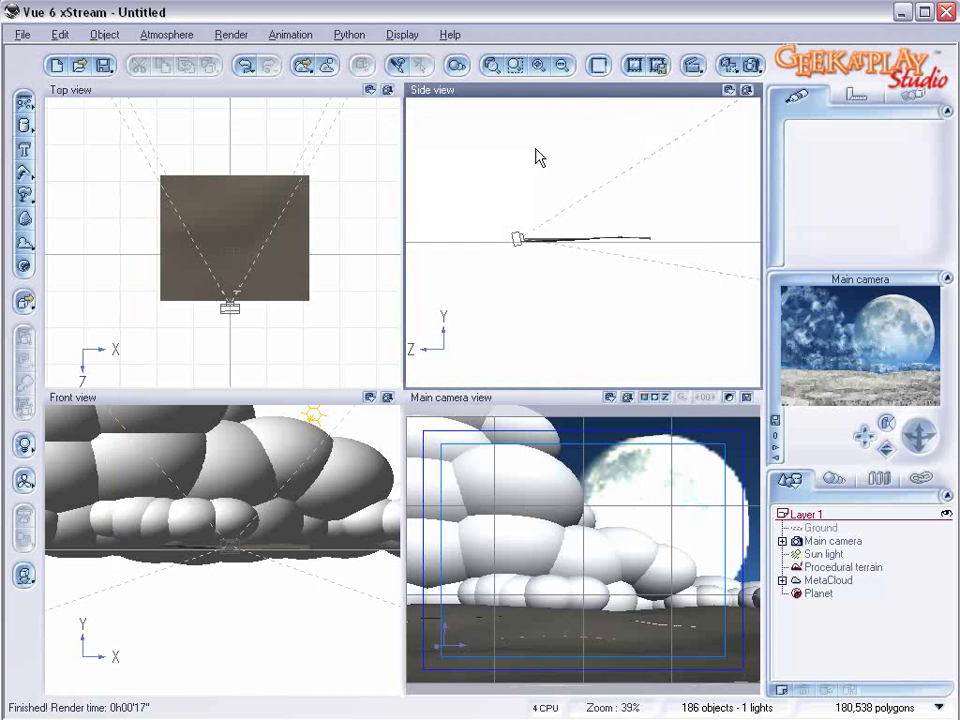
click(868, 567)
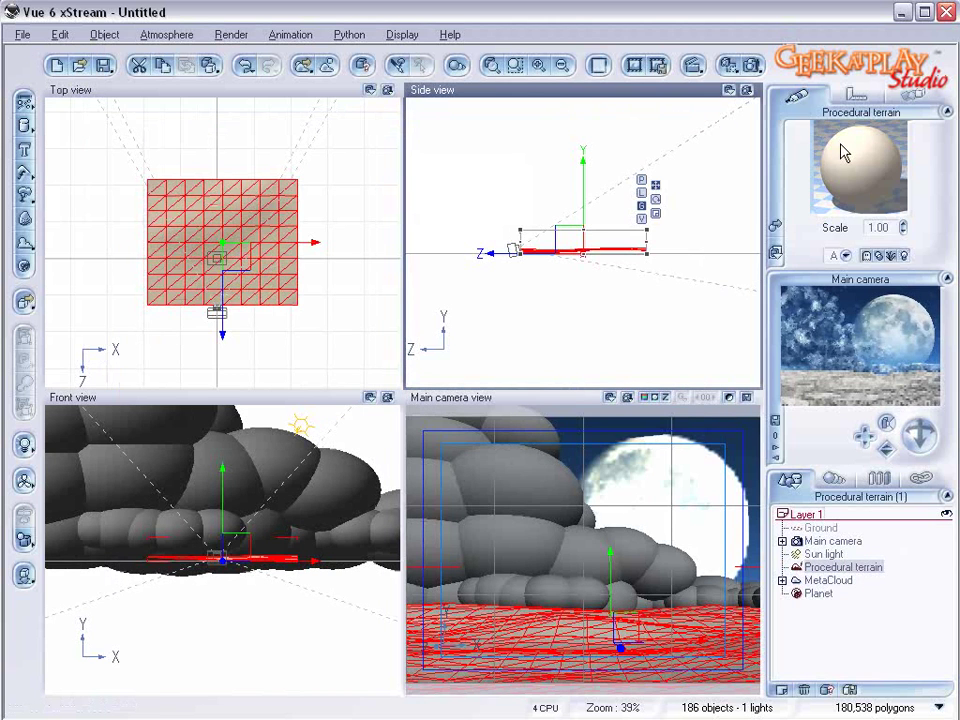
double_click(843, 180)
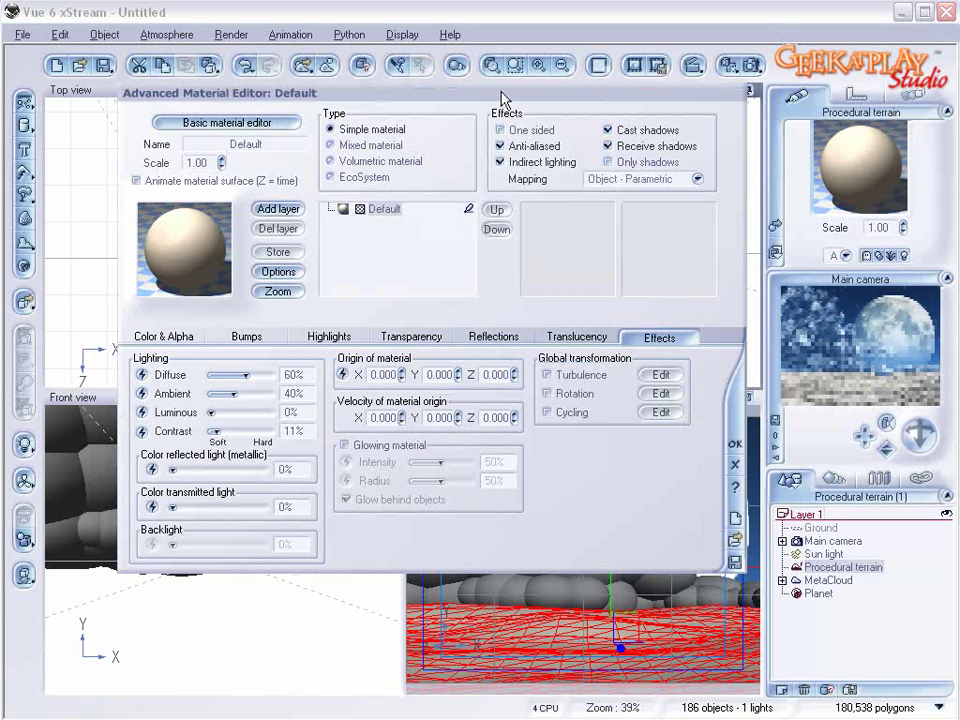
drag(506, 101, 497, 133)
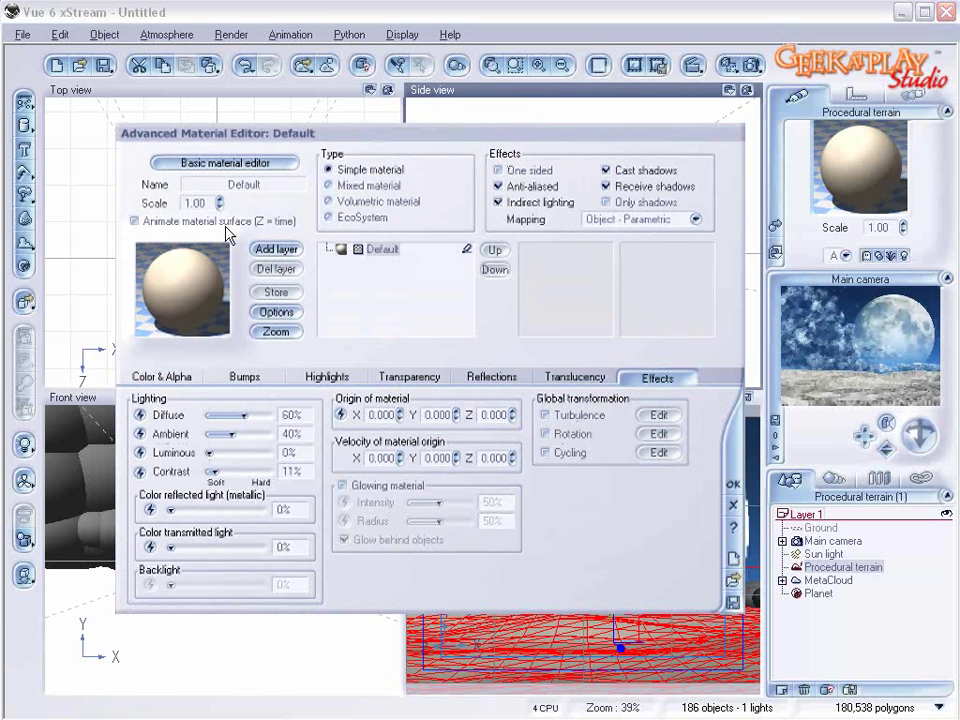
click(178, 377)
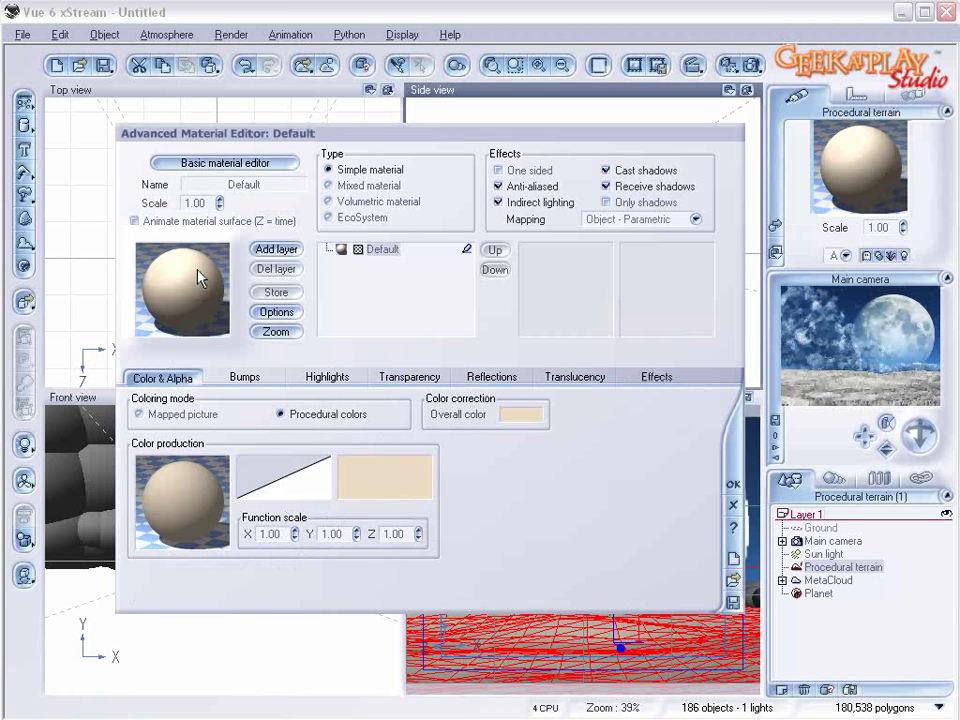
double_click(198, 278)
scroll(170, 323, up, 2)
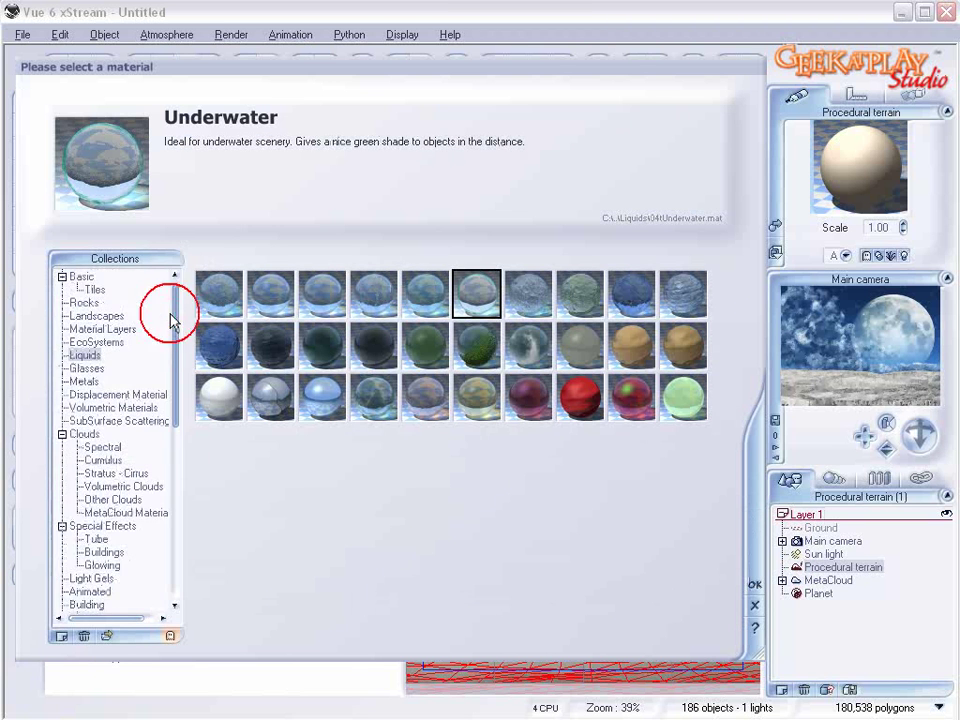
click(82, 277)
click(426, 296)
click(755, 590)
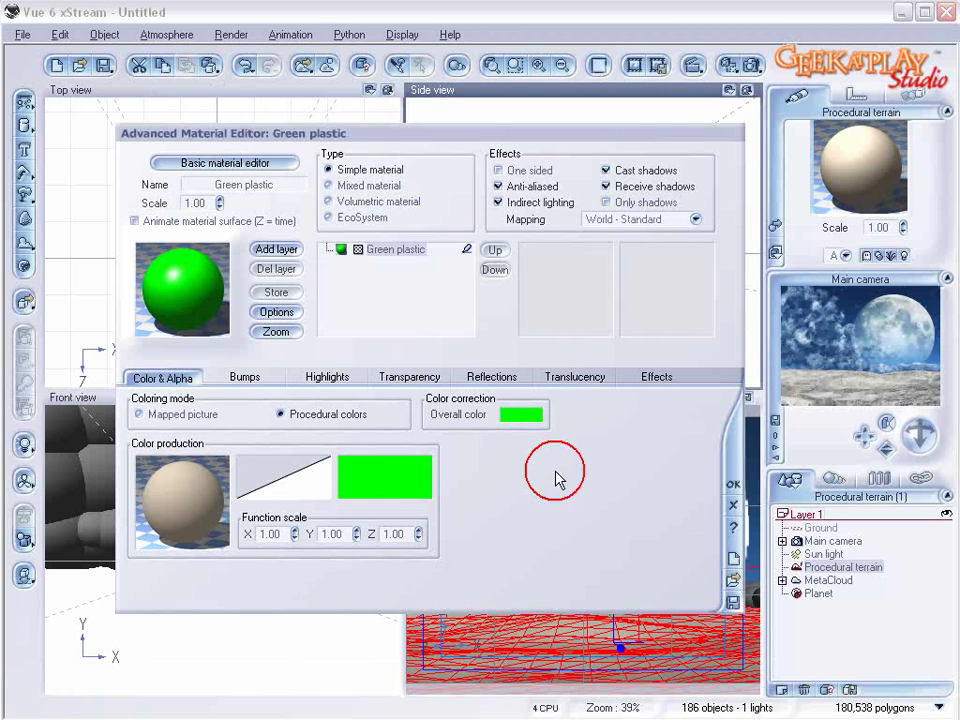
Set the first key of the material's colour gradient to a duller, darker green
right_click(371, 484)
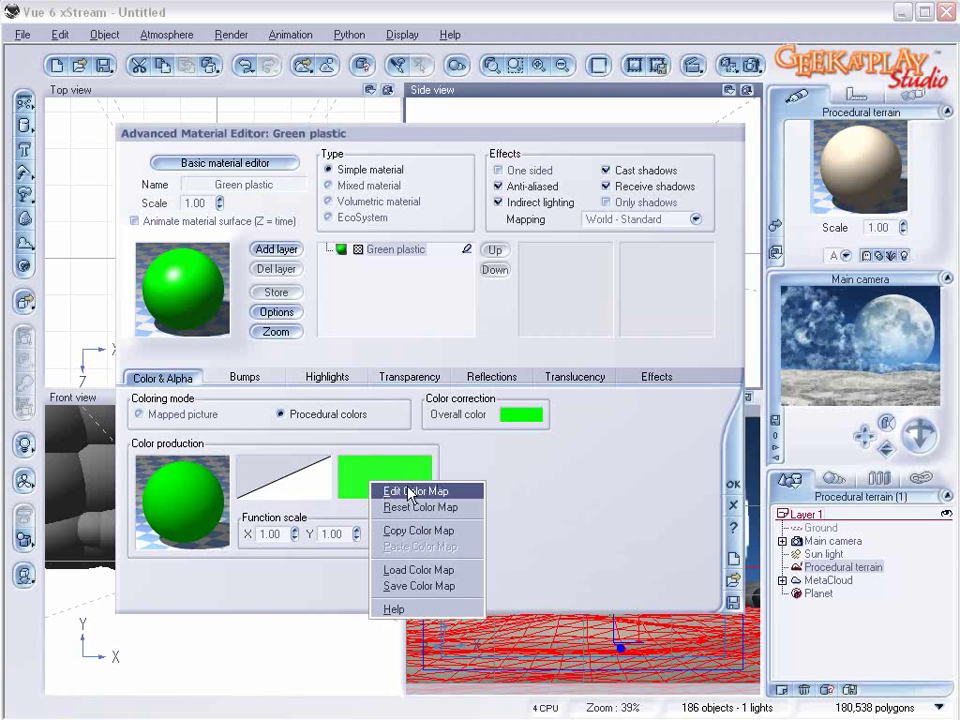
click(418, 491)
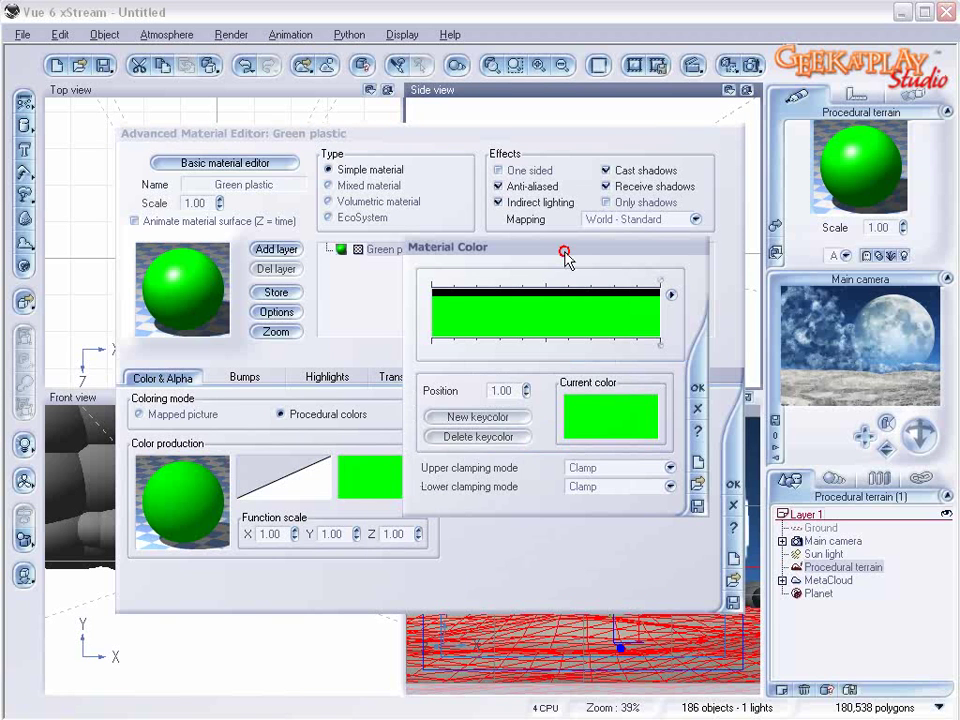
drag(570, 250, 482, 274)
right_click(536, 446)
click(555, 453)
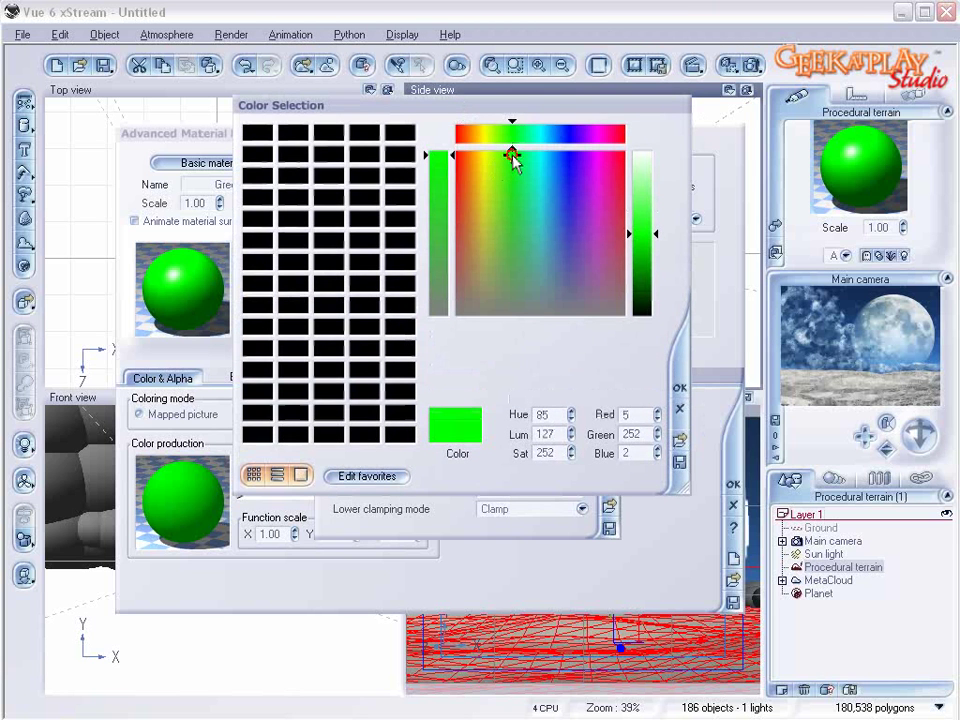
drag(511, 167, 504, 199)
drag(637, 238, 643, 248)
click(680, 387)
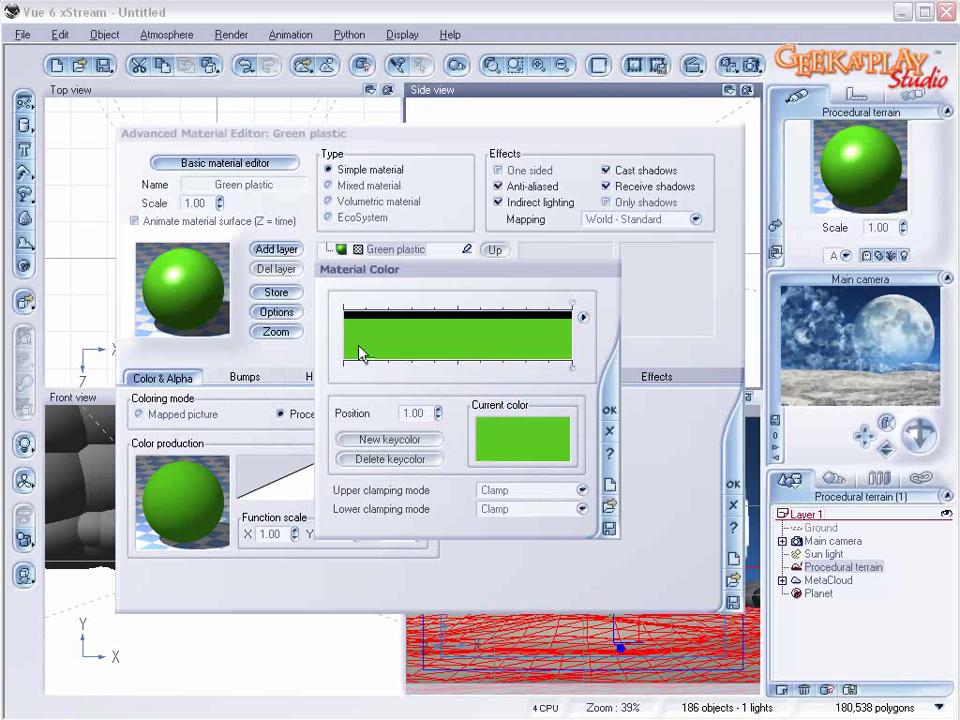
Set the gradient's other end to a dark olive green and accept the green-to-olive gradient
double_click(358, 350)
drag(505, 207, 500, 217)
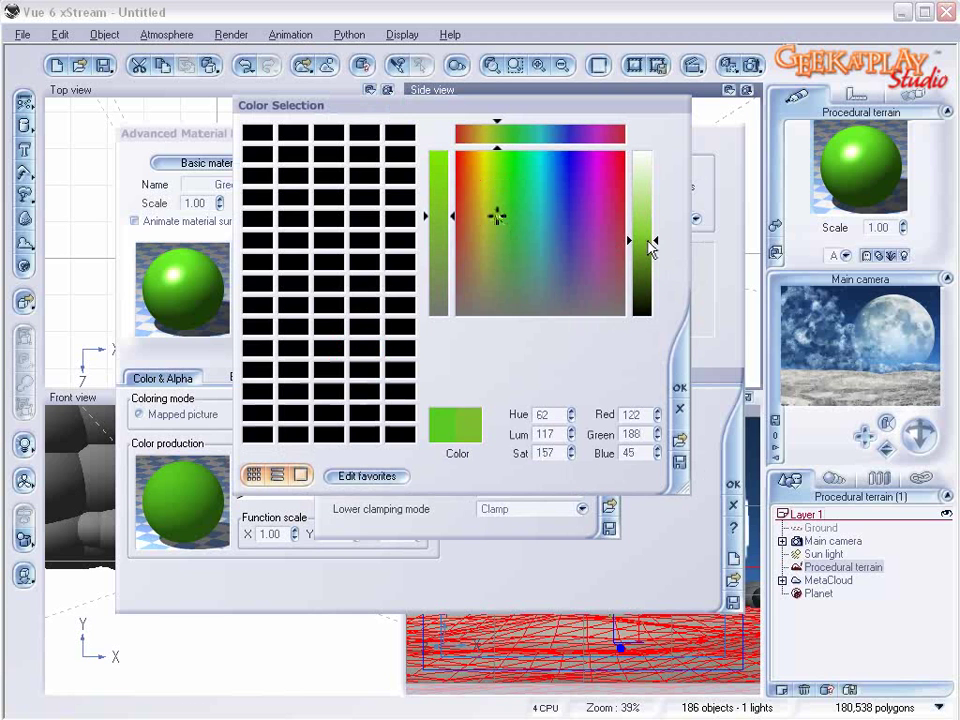
drag(652, 242, 648, 256)
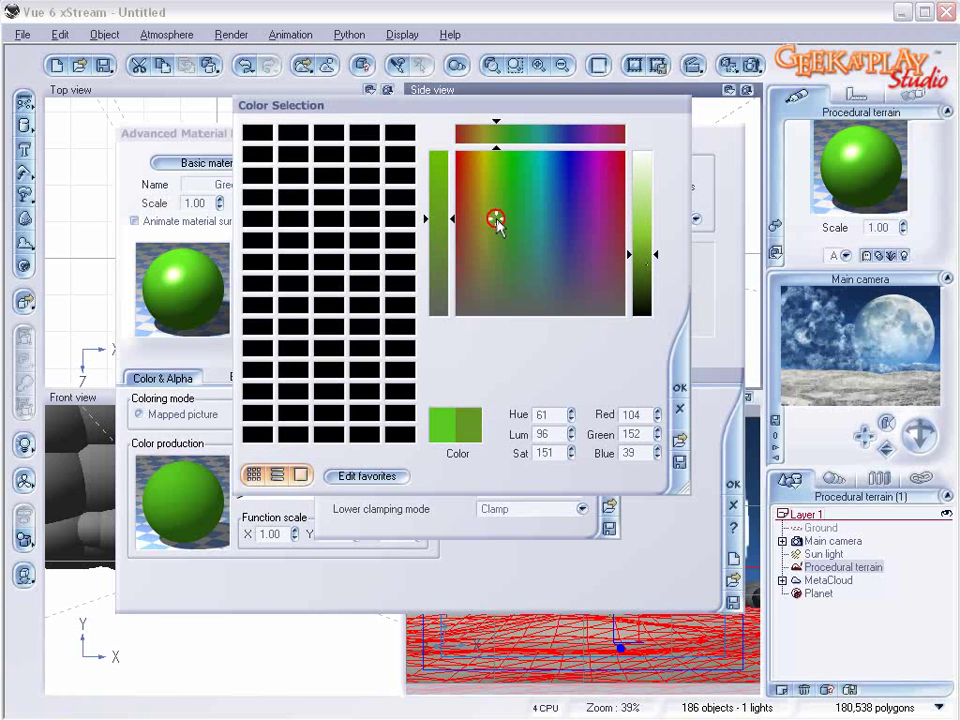
drag(496, 218, 492, 224)
drag(647, 265, 644, 268)
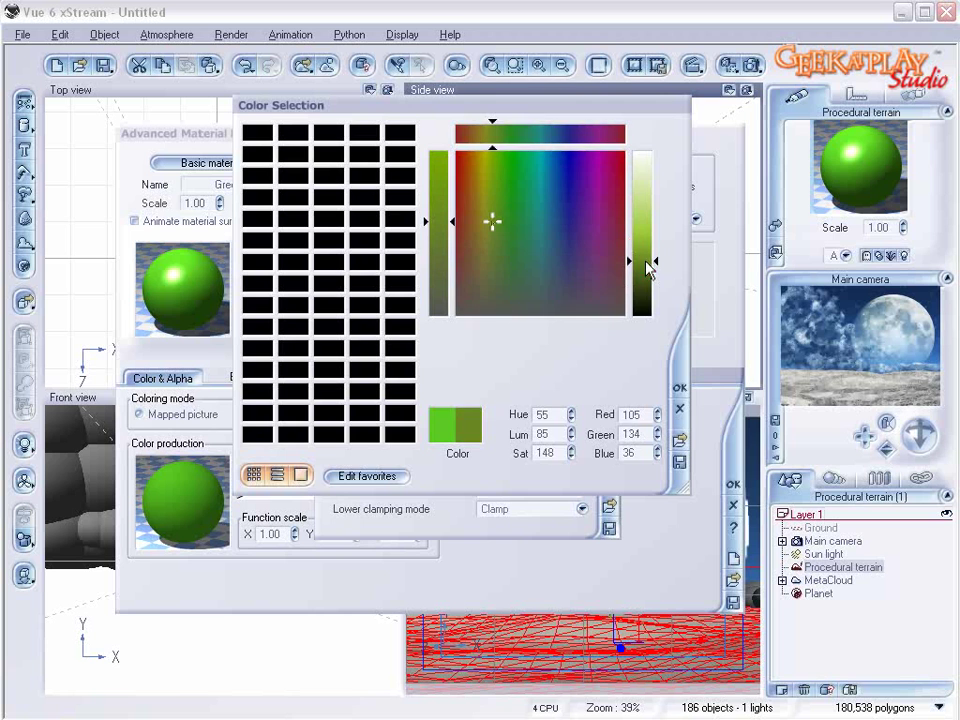
click(679, 386)
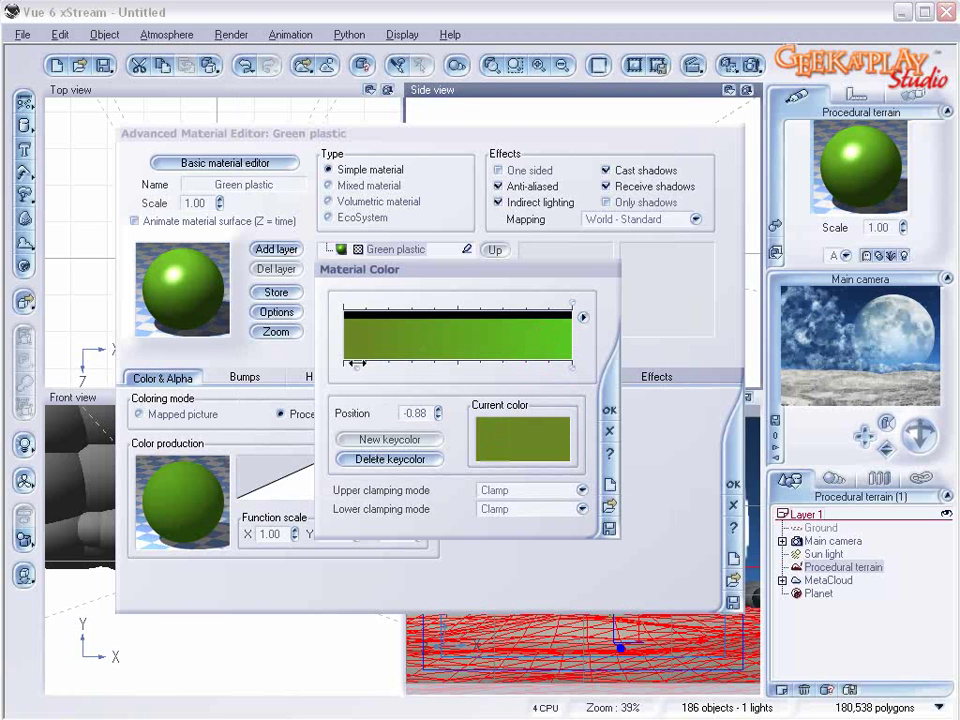
click(610, 411)
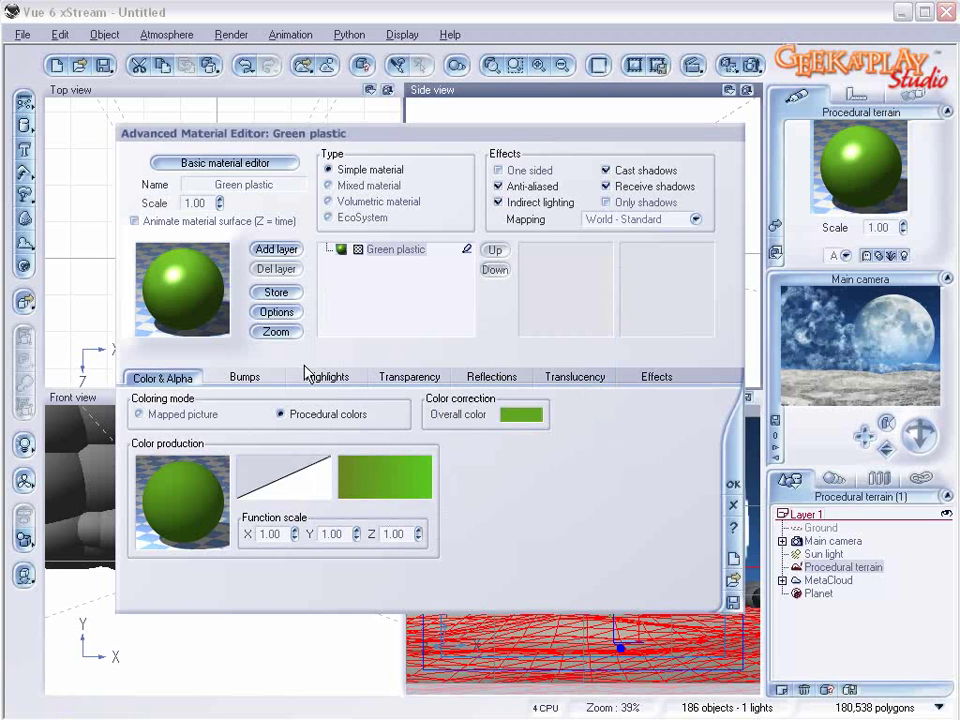
Raise the highlight intensity to 95% and make the highlight colour pale yellow
click(334, 377)
drag(255, 459, 268, 456)
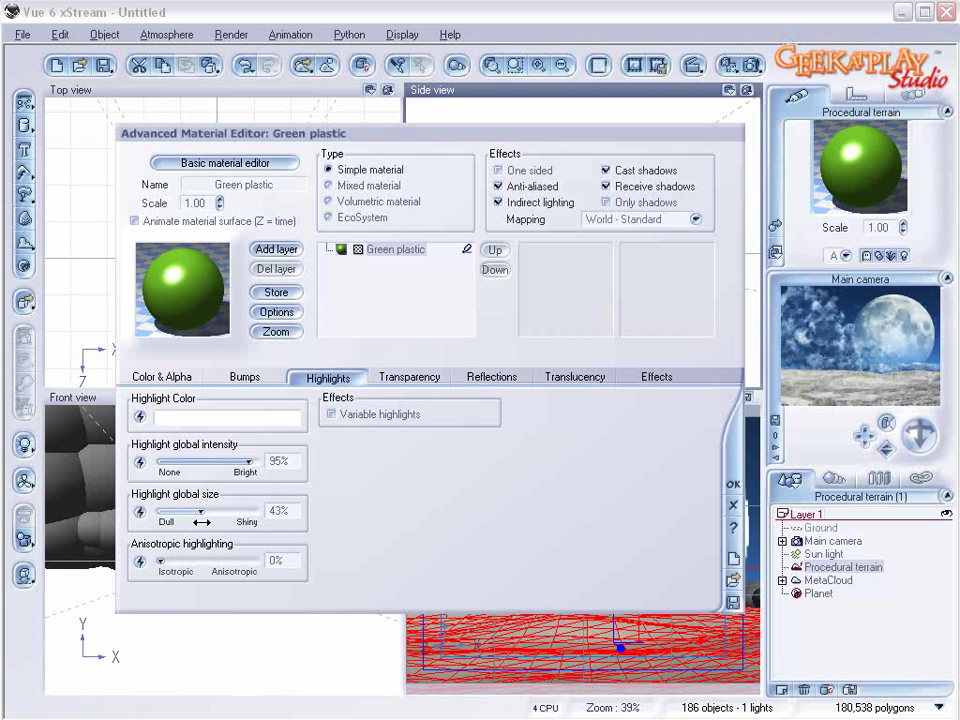
right_click(230, 420)
click(258, 430)
drag(480, 320, 482, 183)
click(657, 192)
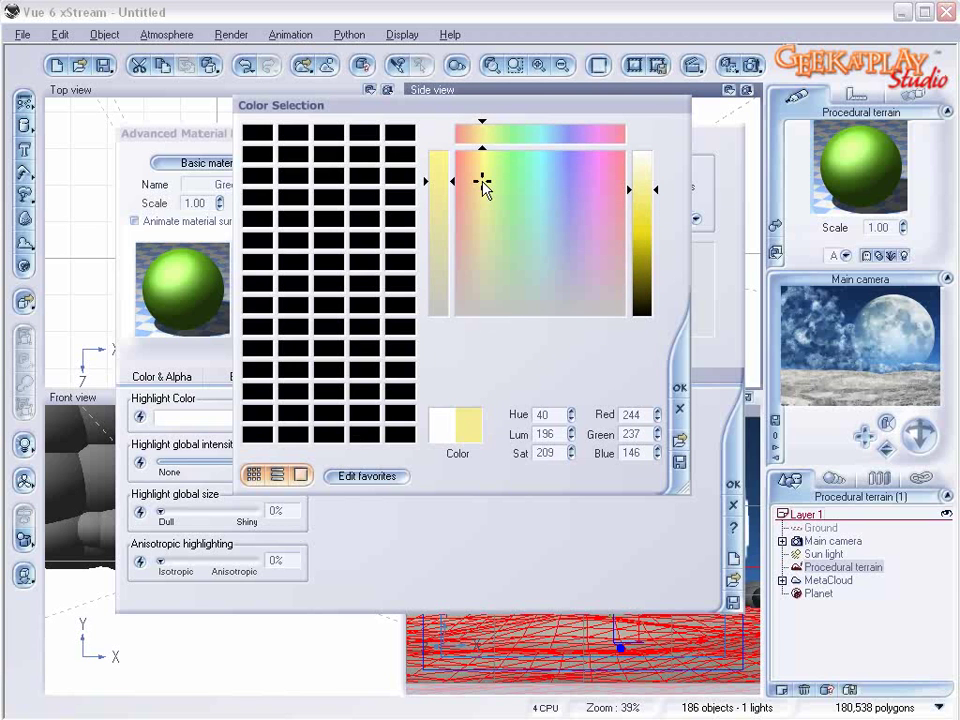
click(680, 388)
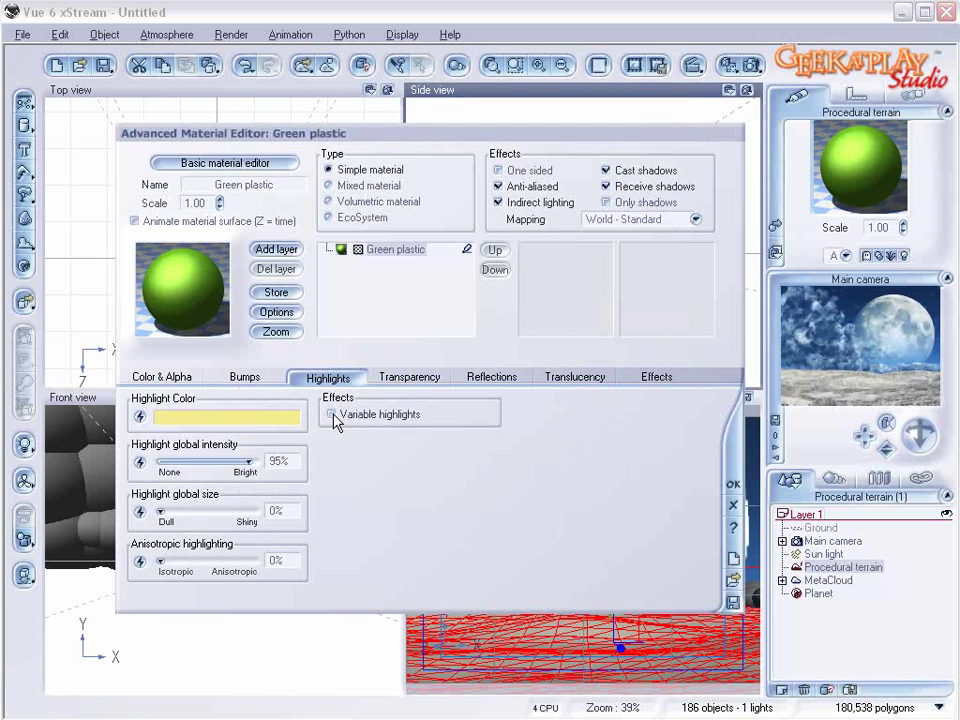
click(158, 377)
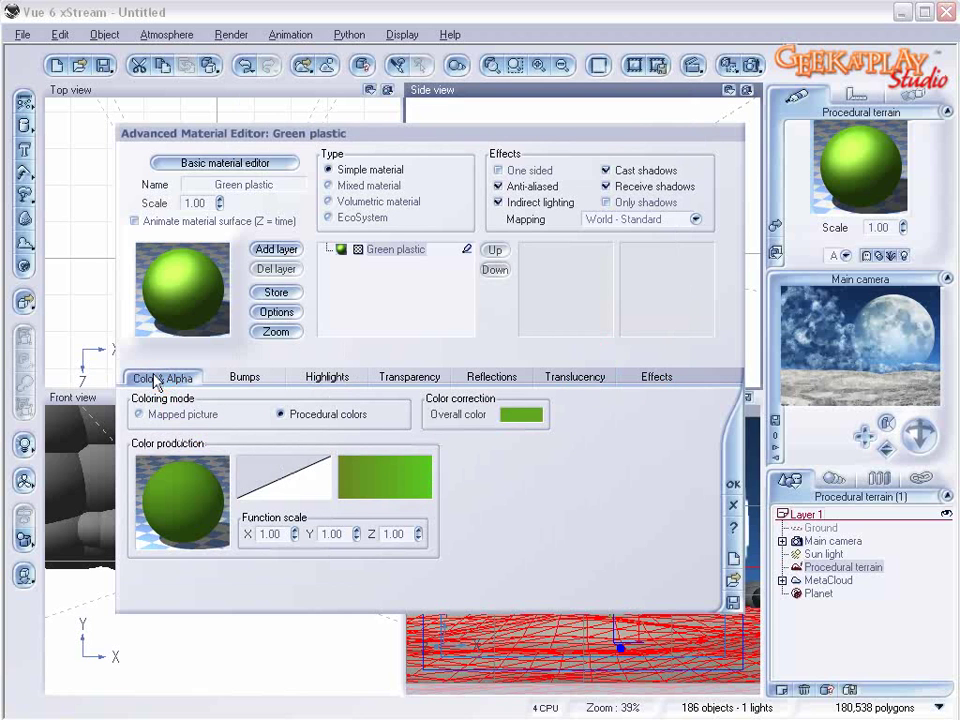
In the colour function editor, delete the Filter and Constant nodes from the green colour map
right_click(204, 516)
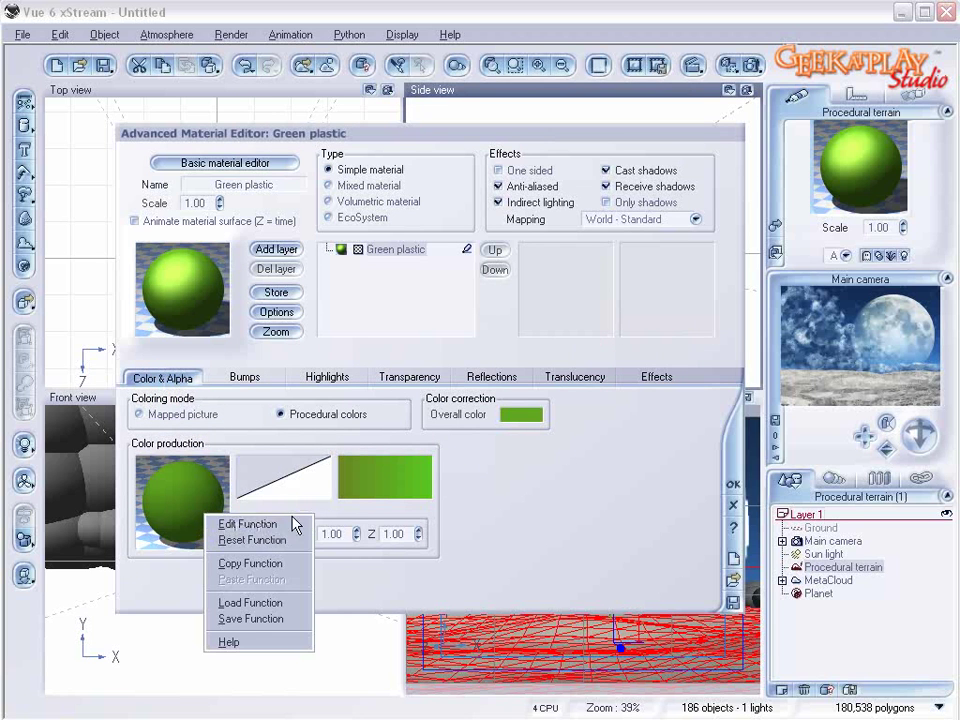
click(246, 524)
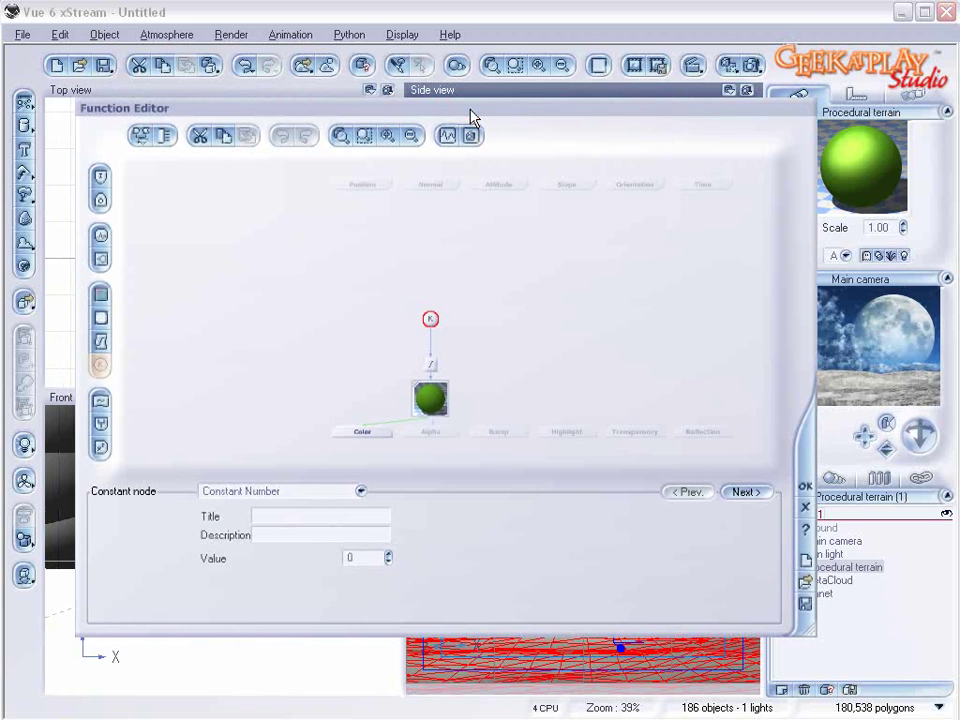
drag(408, 400, 340, 378)
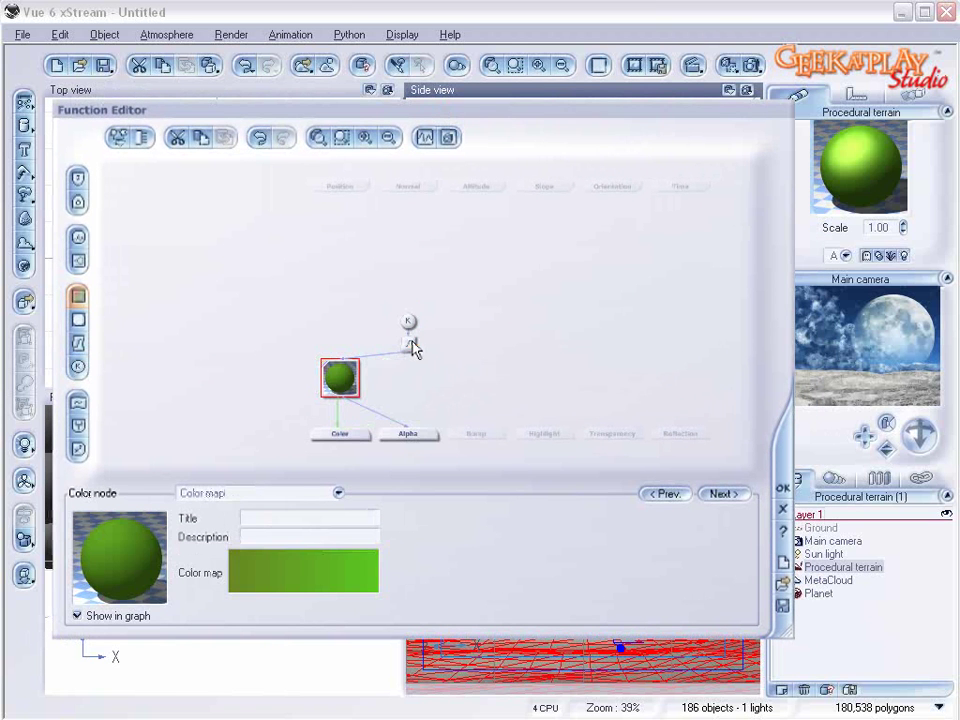
click(409, 344)
key(Delete)
click(409, 323)
key(Delete)
drag(349, 371, 349, 350)
Feed a new Simple Fractal node into the green colour map, with largest feature about 4.06 and higher roughness
click(304, 303)
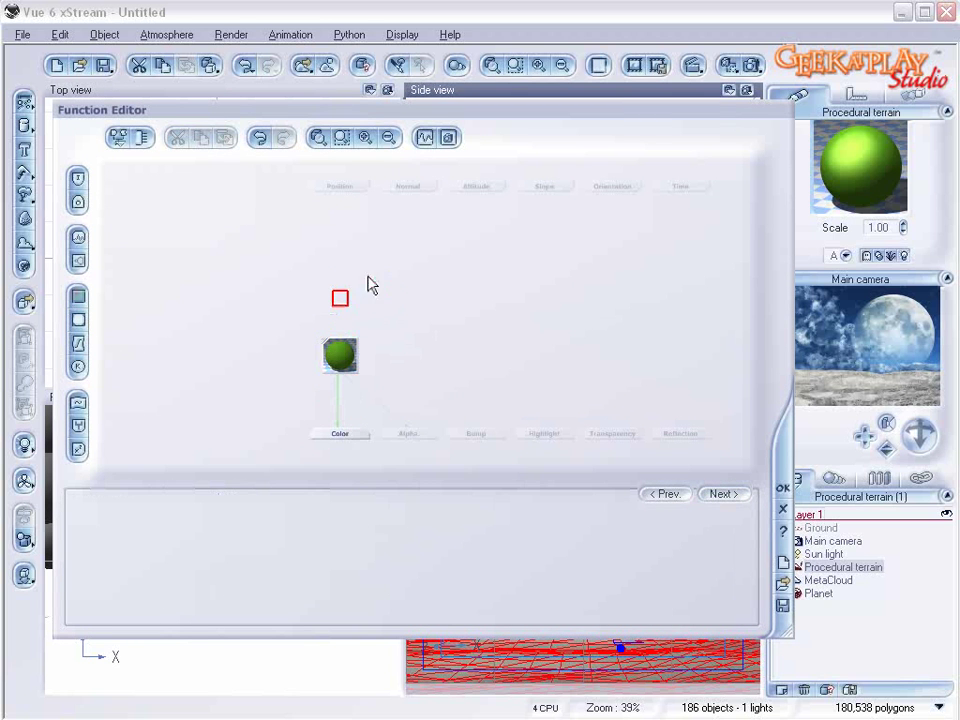
click(78, 260)
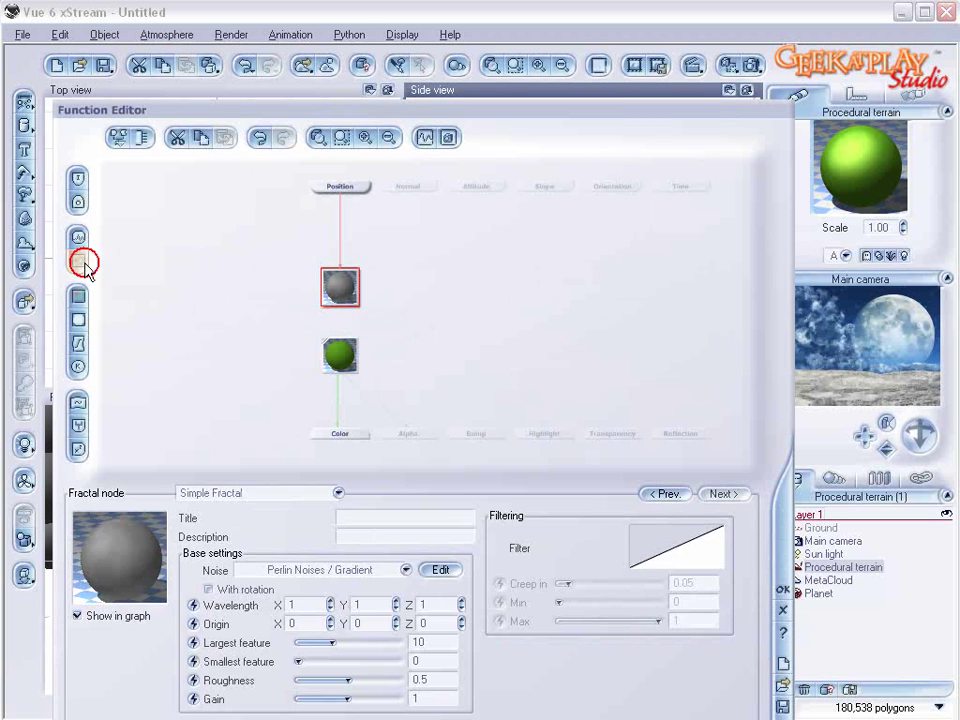
drag(341, 290, 340, 352)
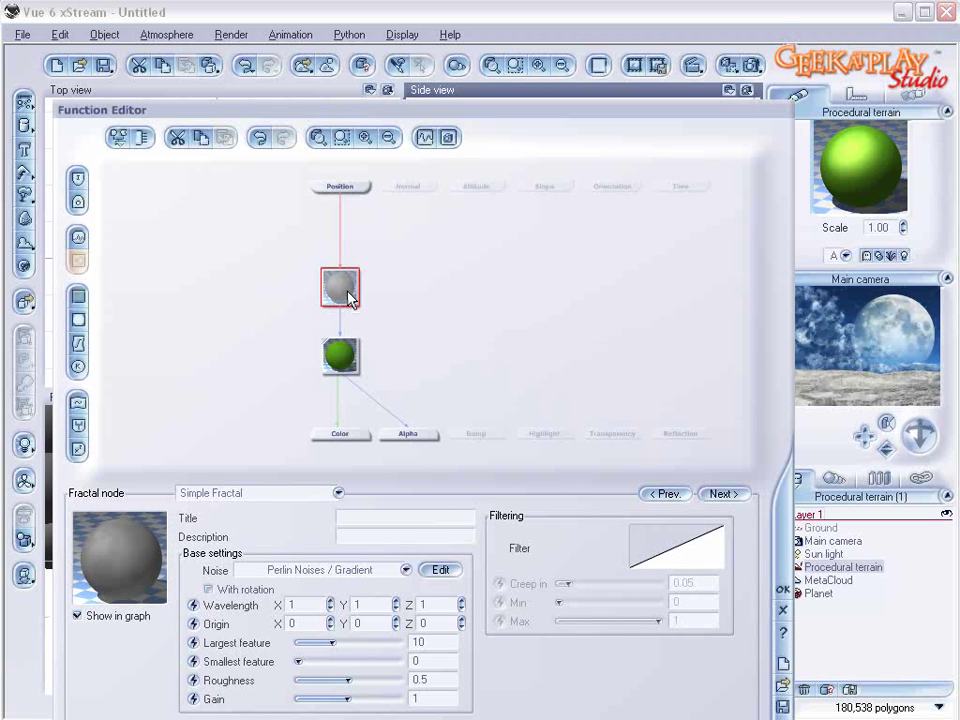
drag(334, 642, 322, 642)
drag(352, 680, 373, 680)
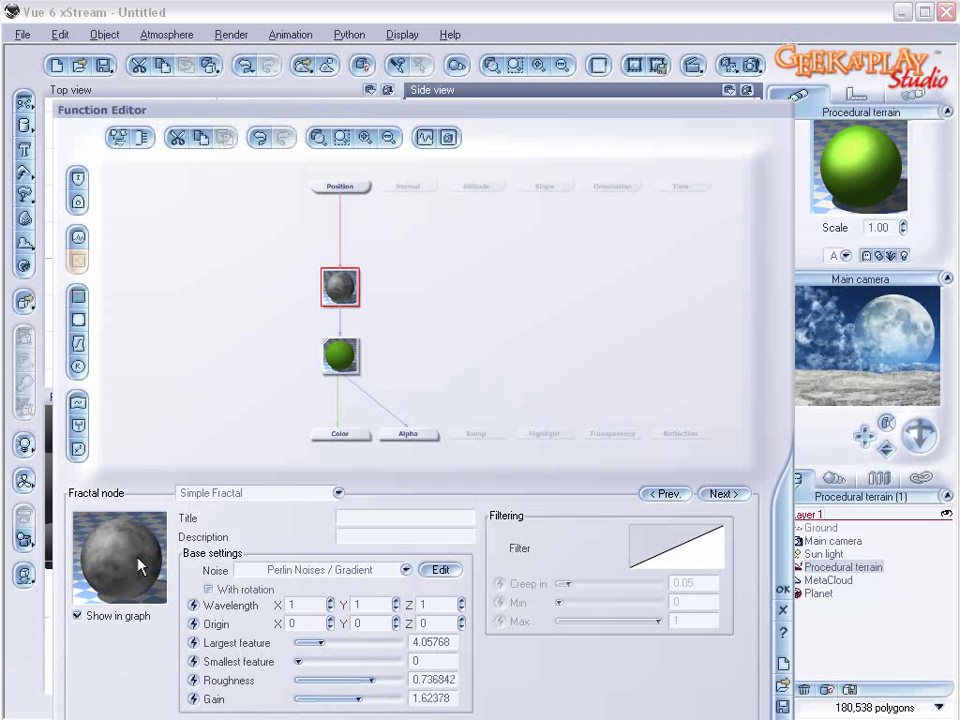
click(476, 434)
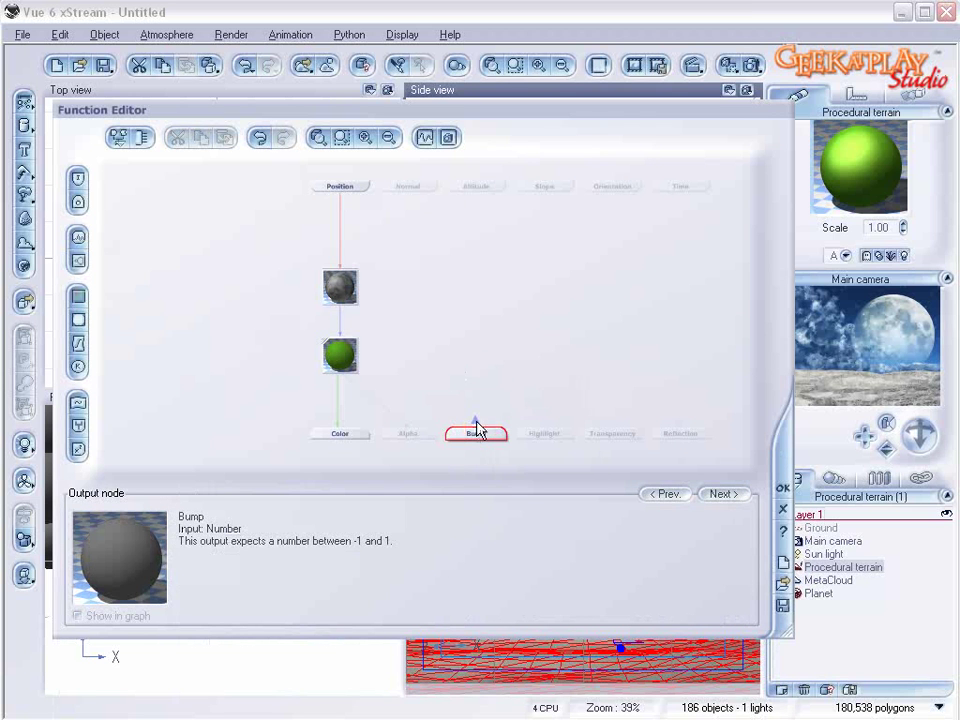
Connect the Simple Fractal to the Bump output and insert a Blender node on that link
drag(476, 428, 337, 308)
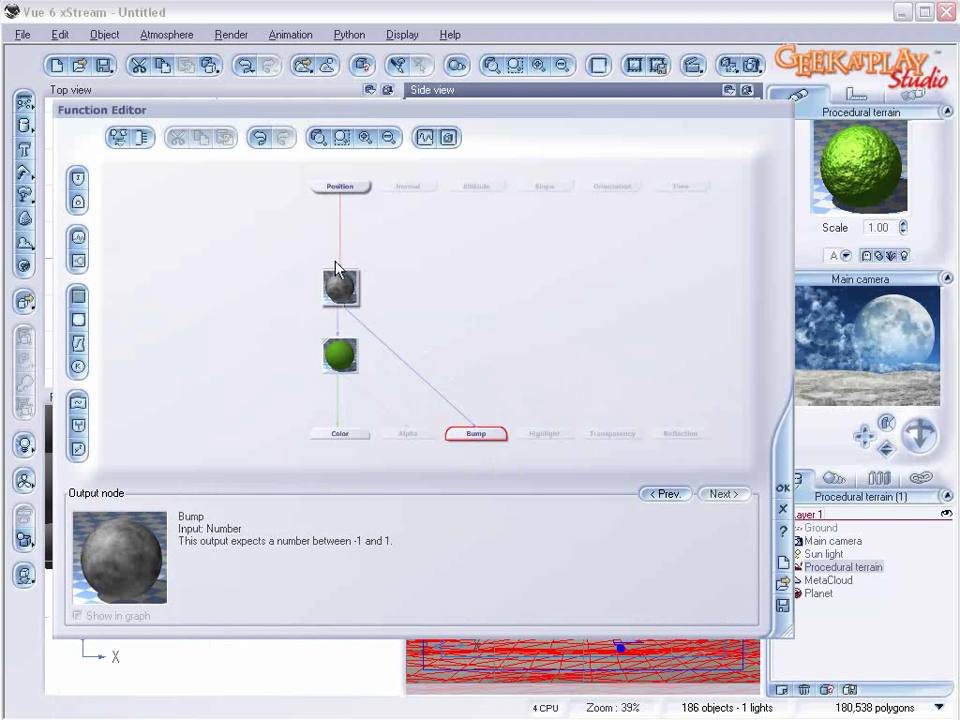
click(435, 392)
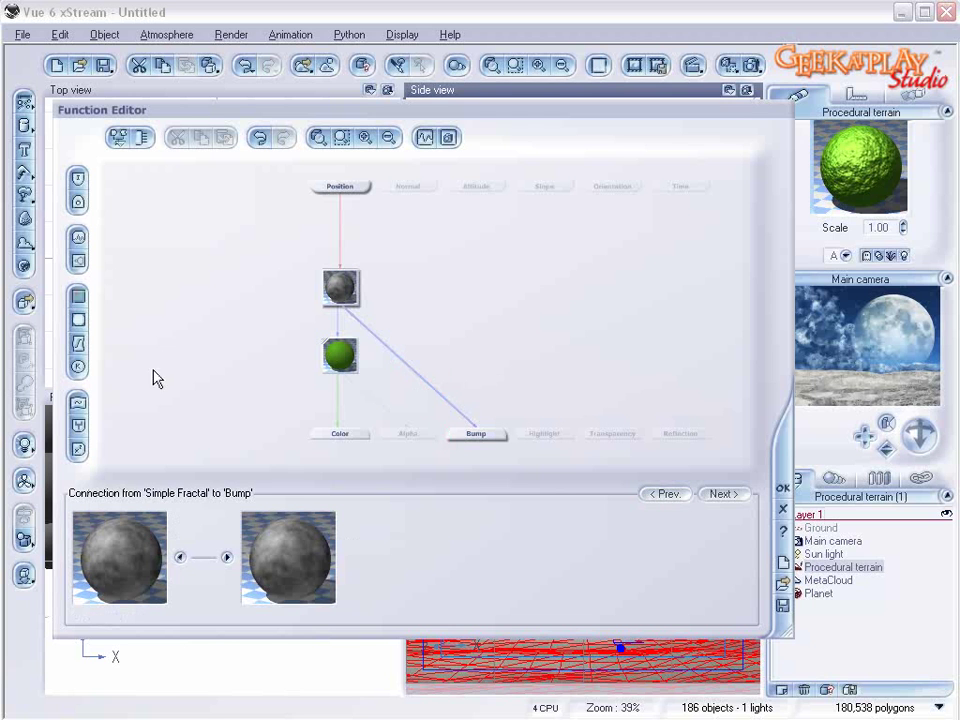
click(77, 427)
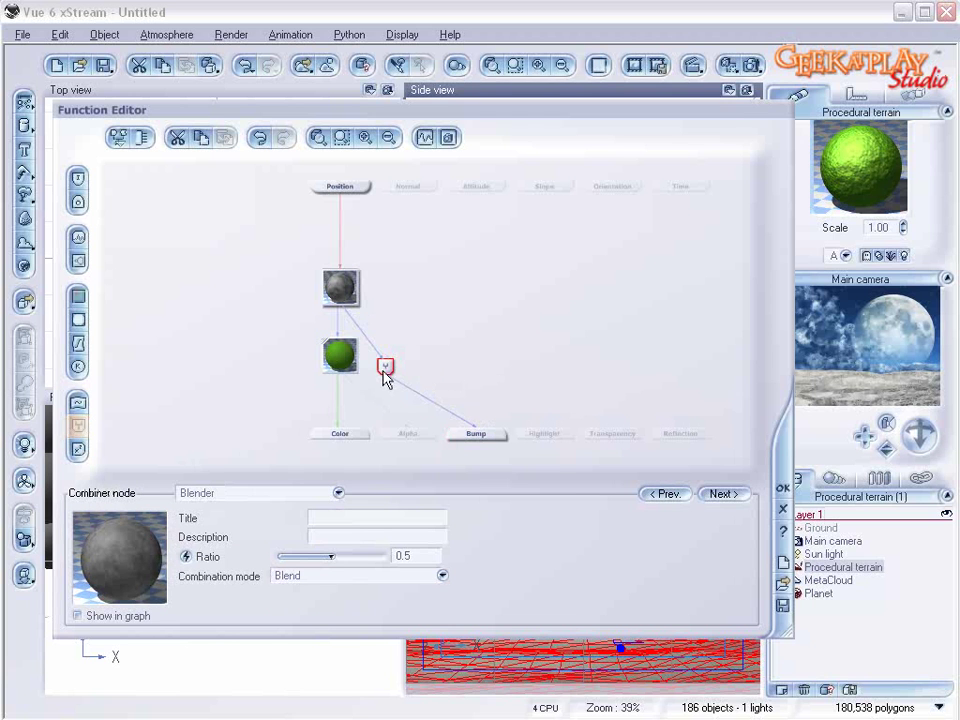
drag(386, 375, 424, 292)
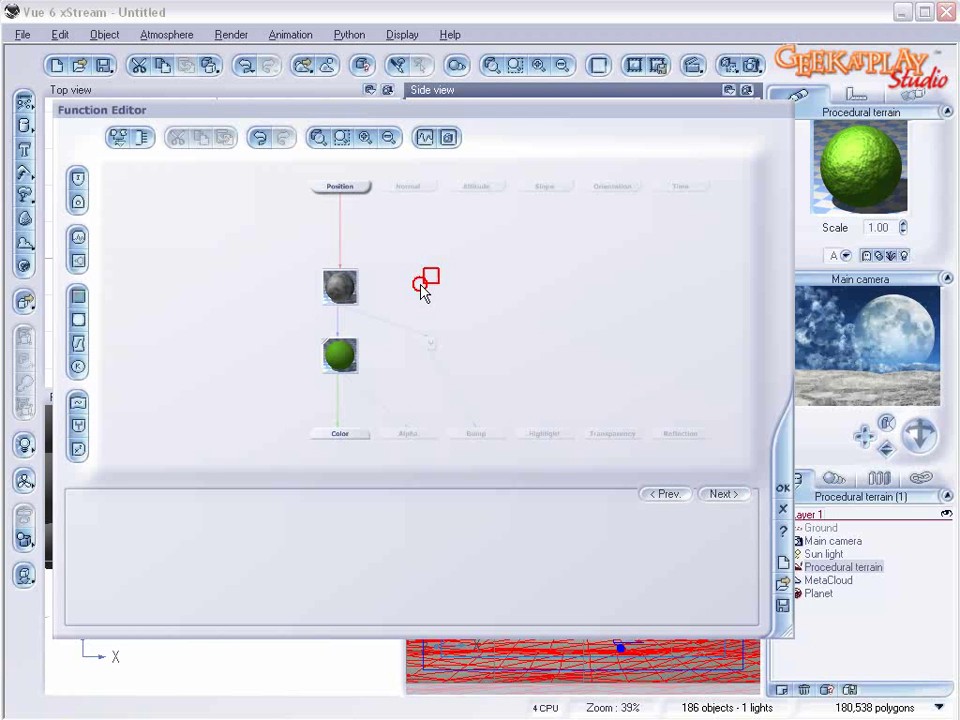
Add a Perlin noise into the Blender with scale 0.1, adjust its X wavelength, and apply the function
click(77, 237)
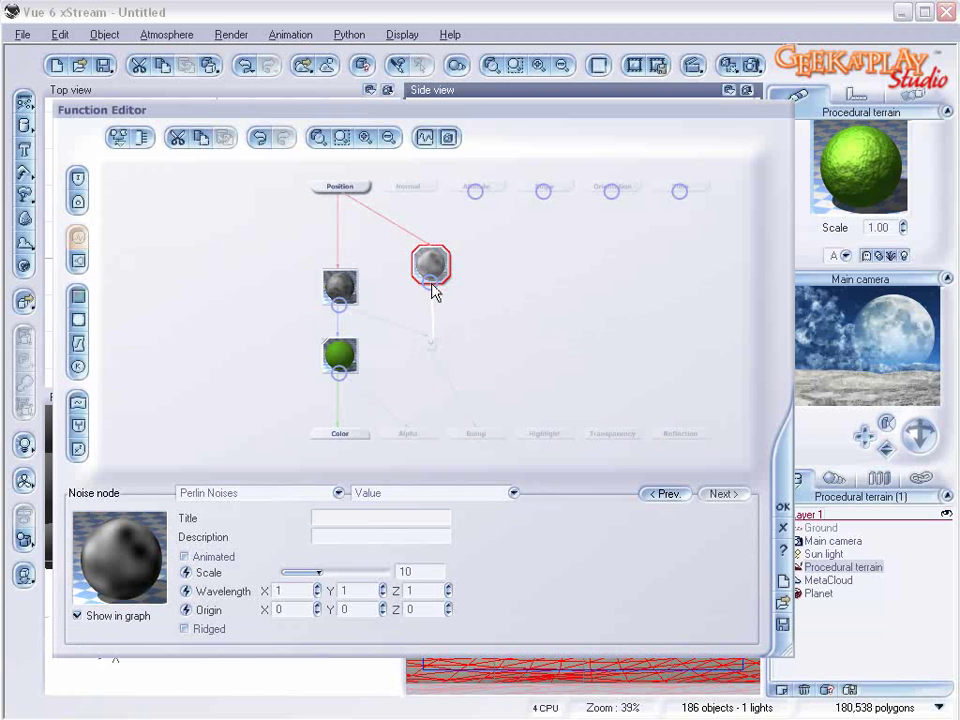
drag(330, 565, 293, 561)
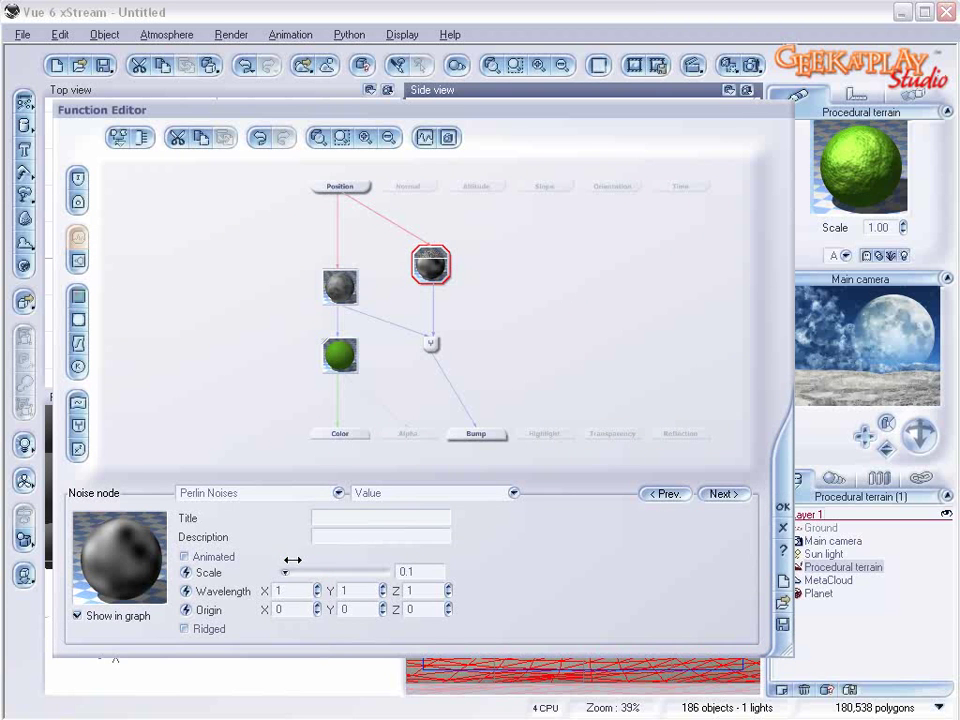
click(474, 434)
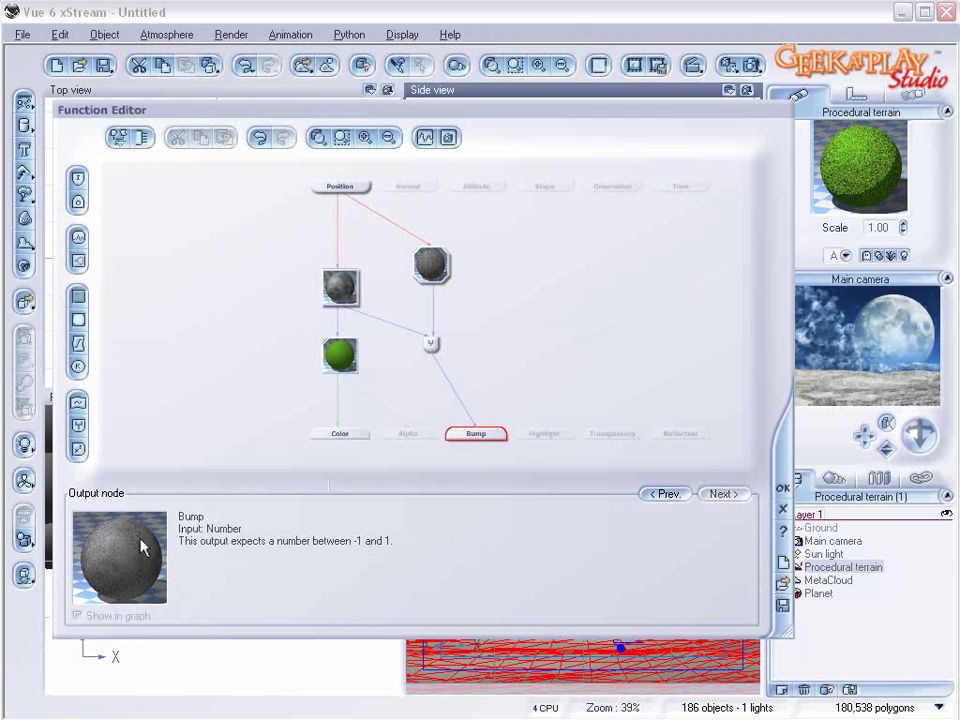
click(431, 264)
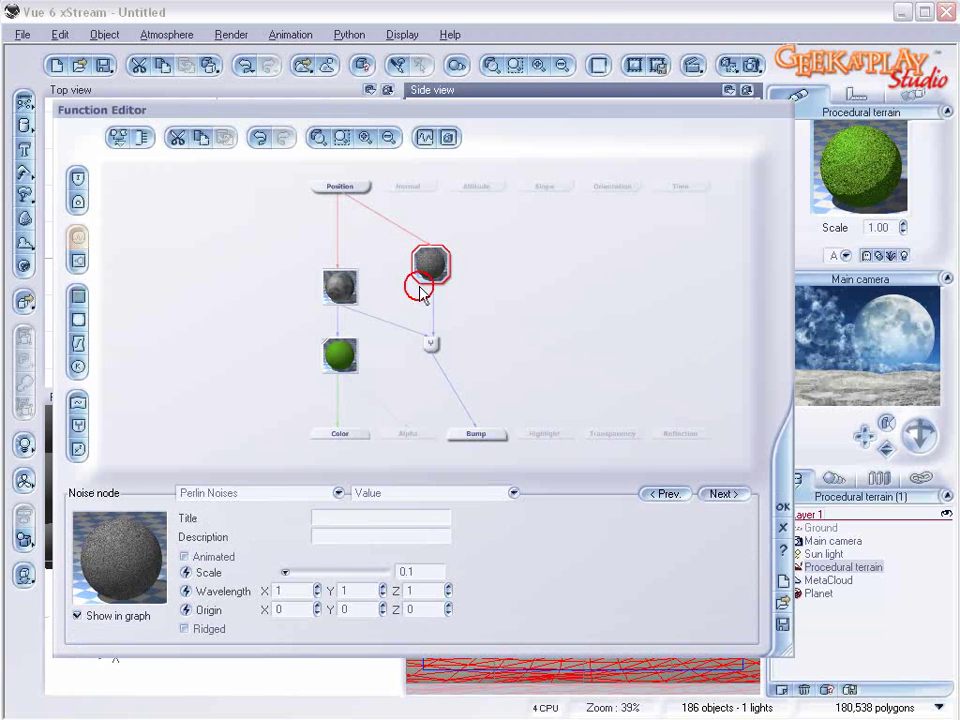
click(318, 592)
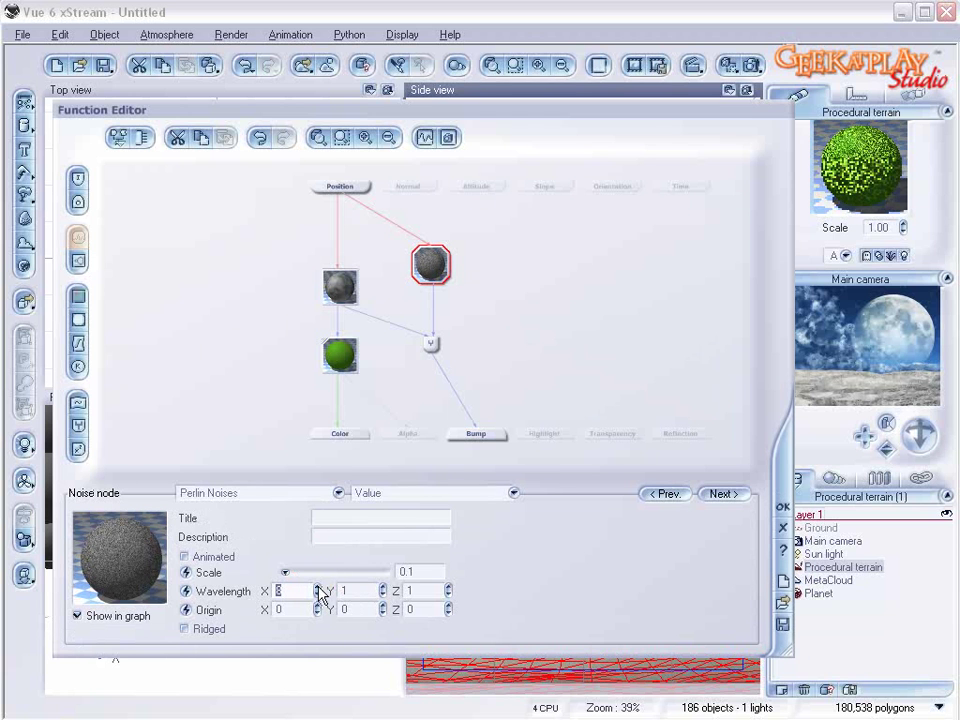
text(3)
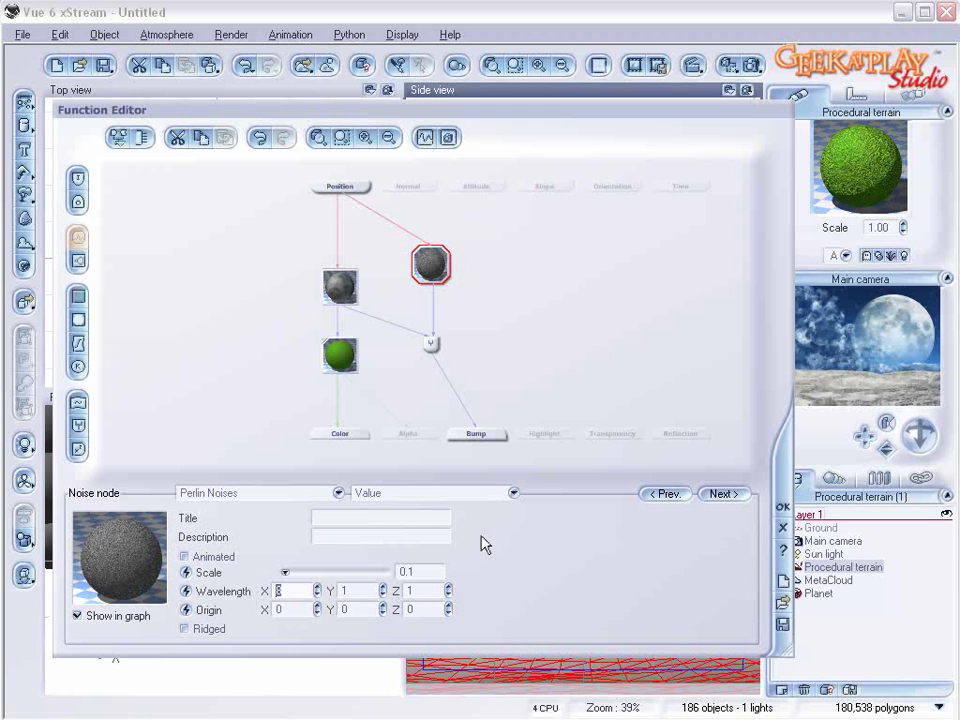
text(10)
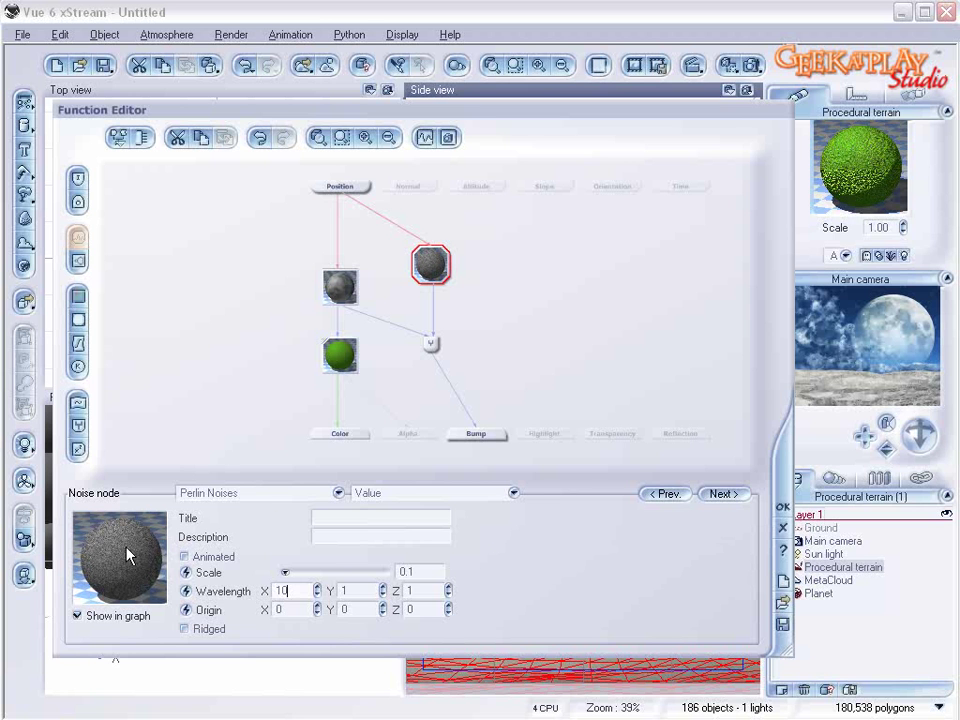
click(783, 506)
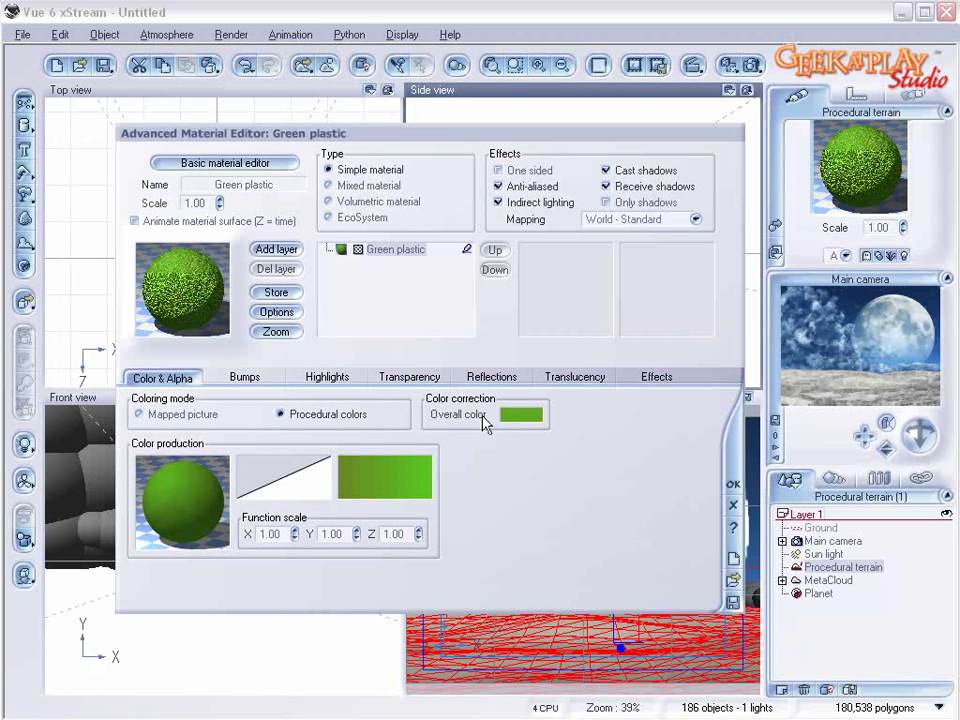
Review the Bumps settings and close the Advanced Material Editor, leaving green grassy terrain
click(248, 380)
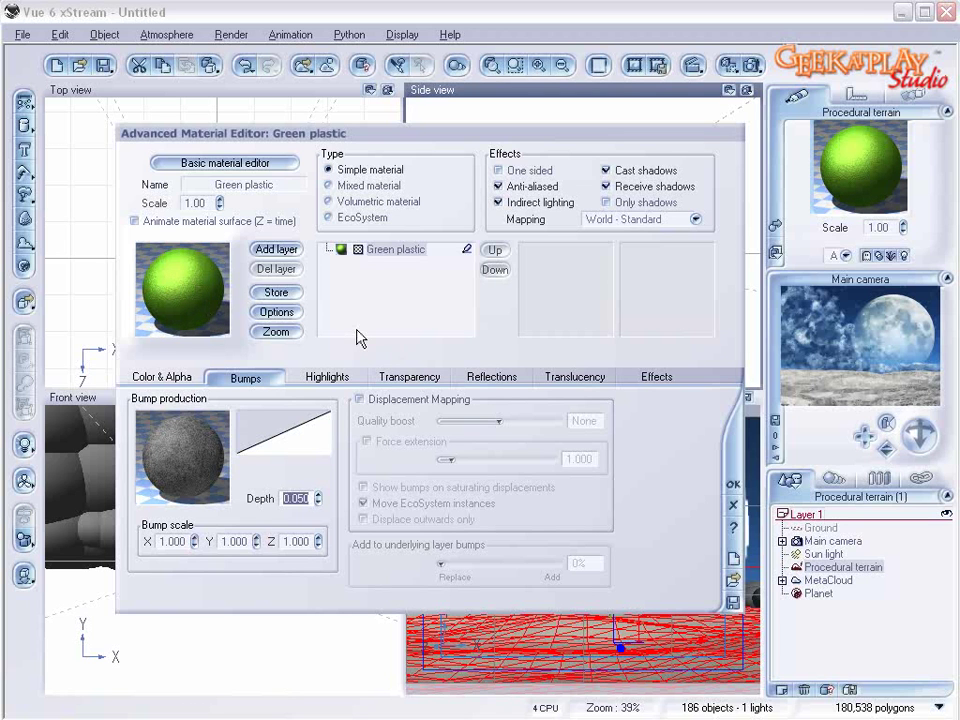
click(733, 487)
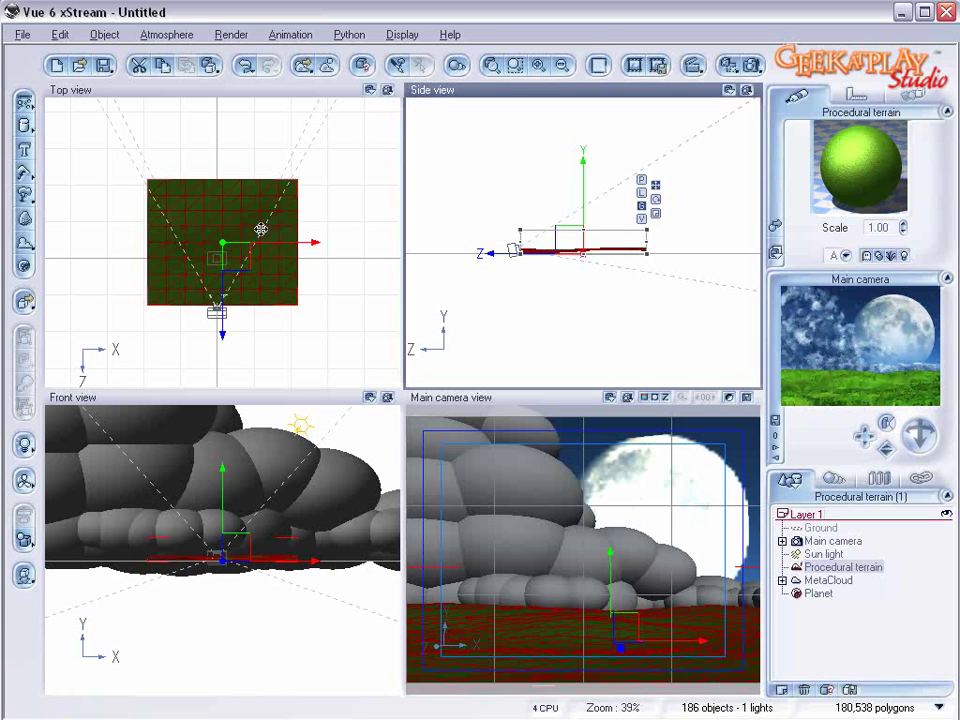
Zoom the views and bring up the plant species browser showing the Trees collection
scroll(241, 232, up, 5)
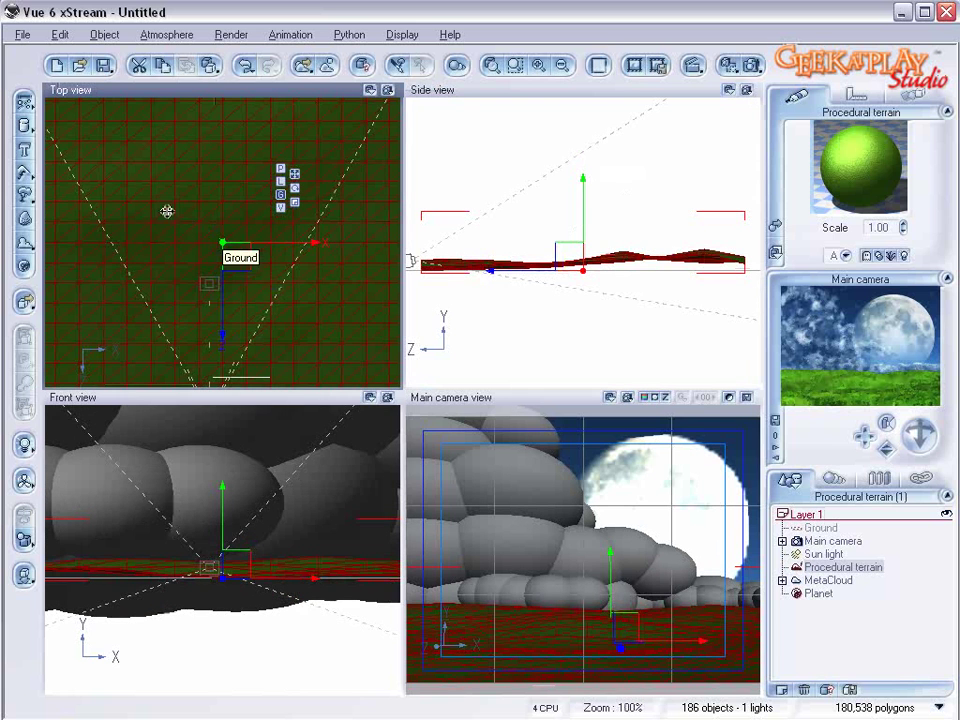
click(24, 192)
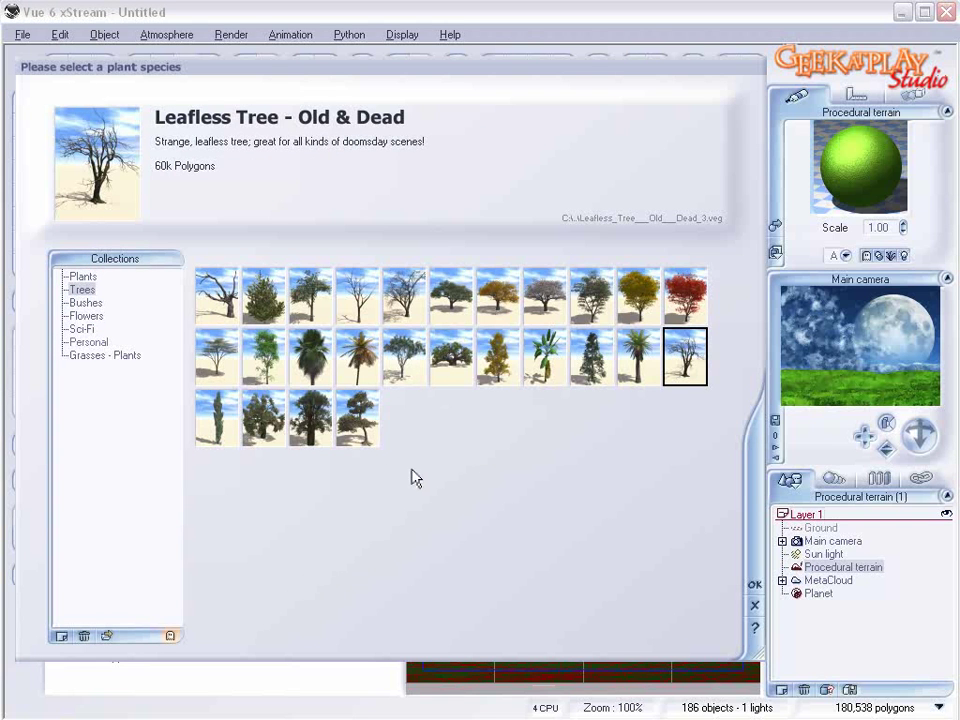
Compare Sonneratia, Summer Cherry and Rural Maple trees, then grow a Sonneratia tree into the scene
click(376, 436)
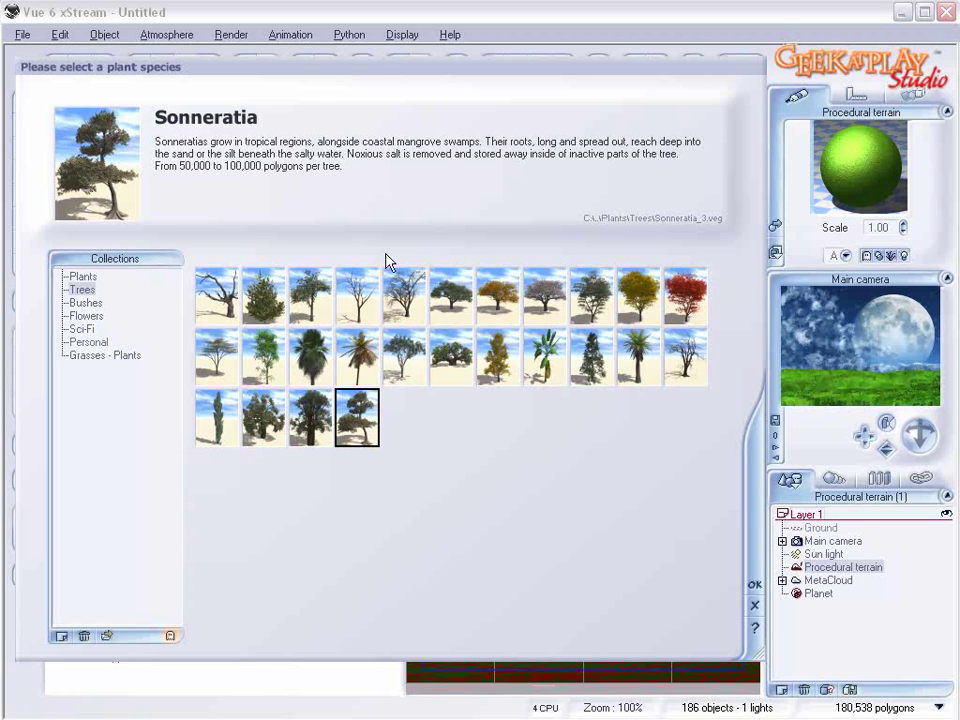
click(450, 300)
click(590, 302)
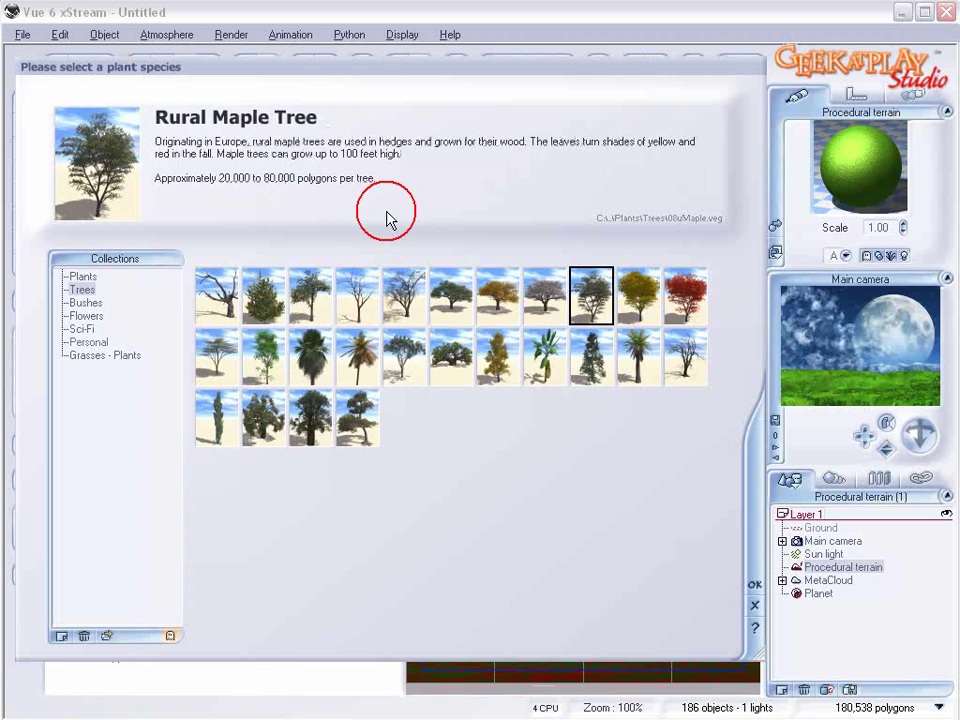
click(372, 425)
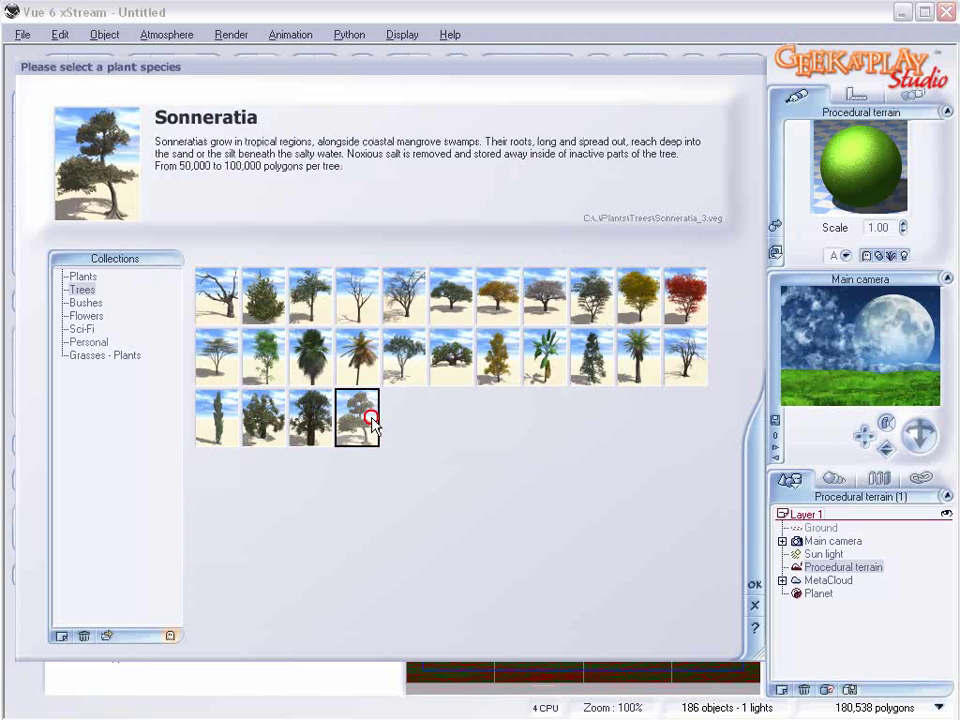
click(754, 578)
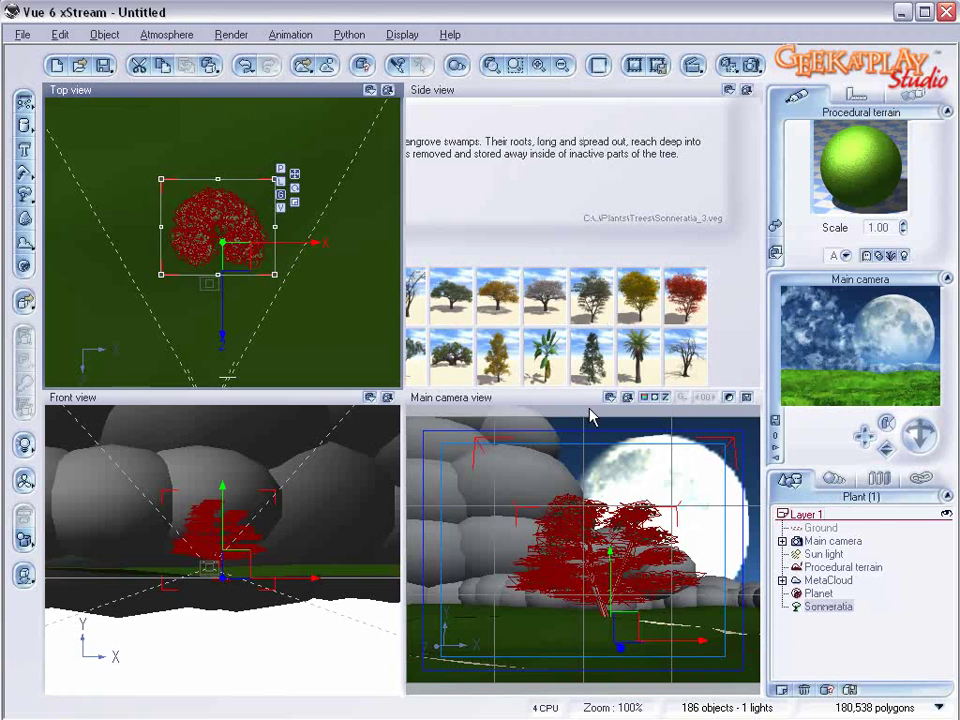
Move, shrink and rotate the Sonneratia tree to left of centre, then lift it onto the terrain
drag(211, 245, 151, 202)
drag(669, 245, 619, 248)
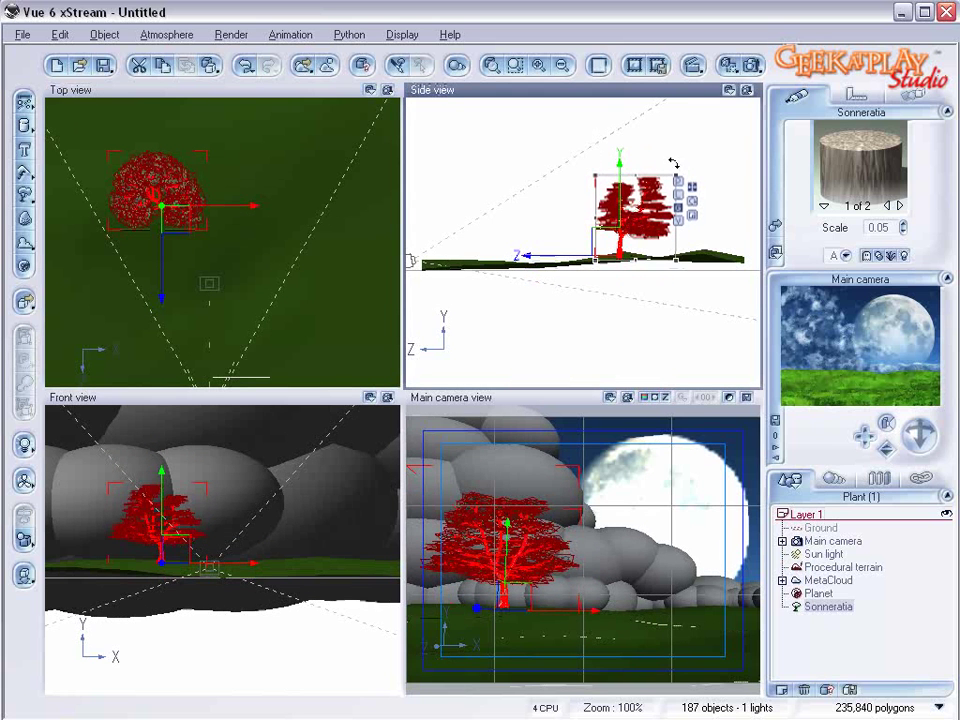
drag(669, 174, 626, 205)
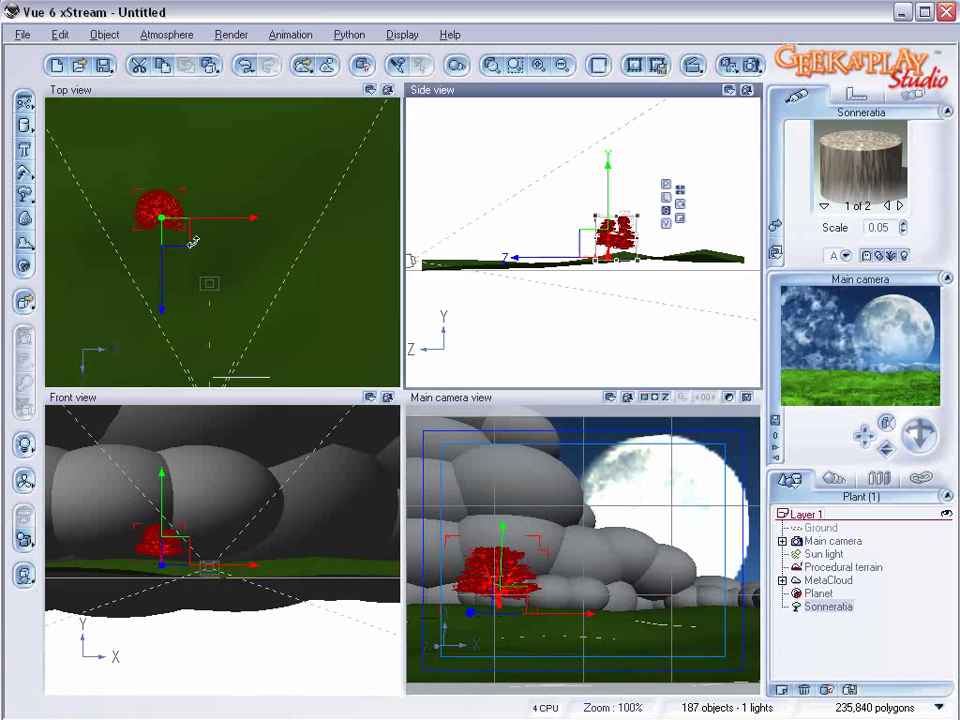
drag(193, 241, 96, 204)
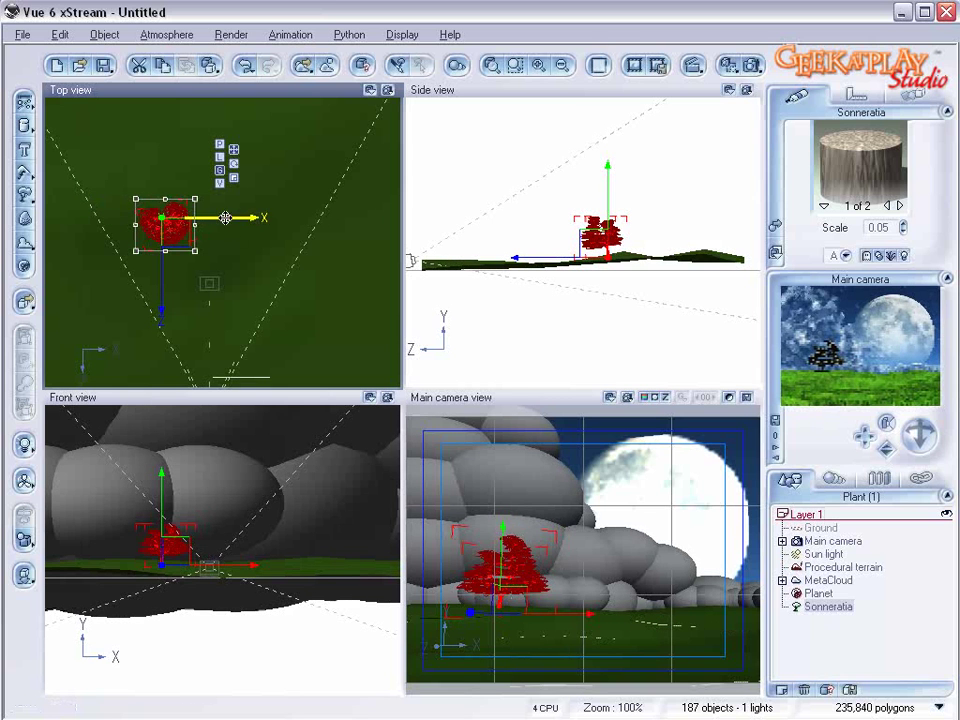
drag(228, 226, 212, 222)
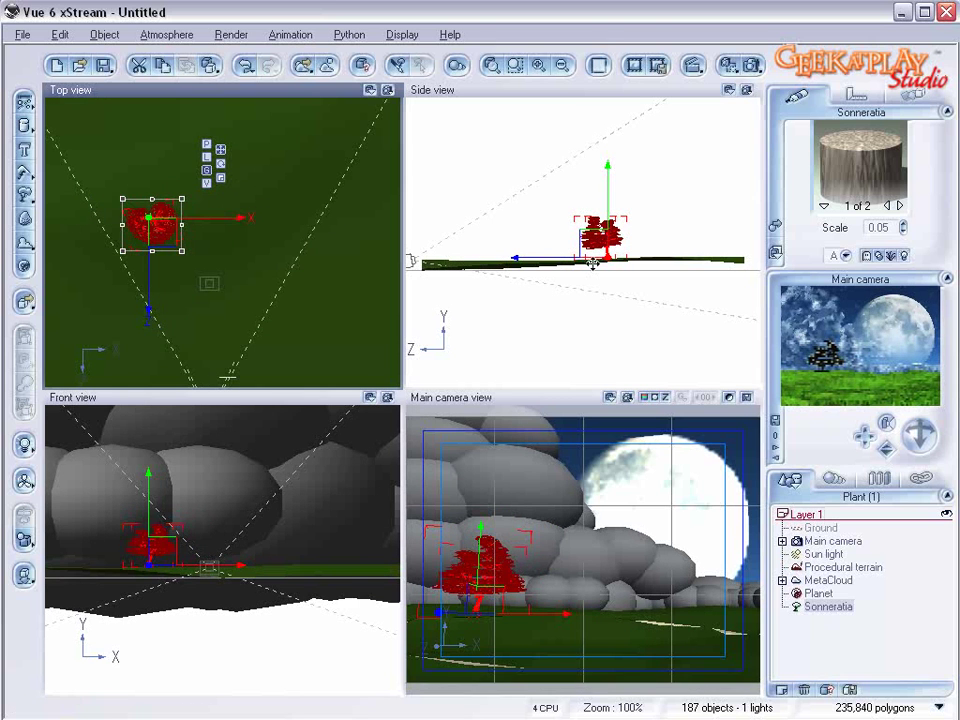
scroll(577, 267, up, 5)
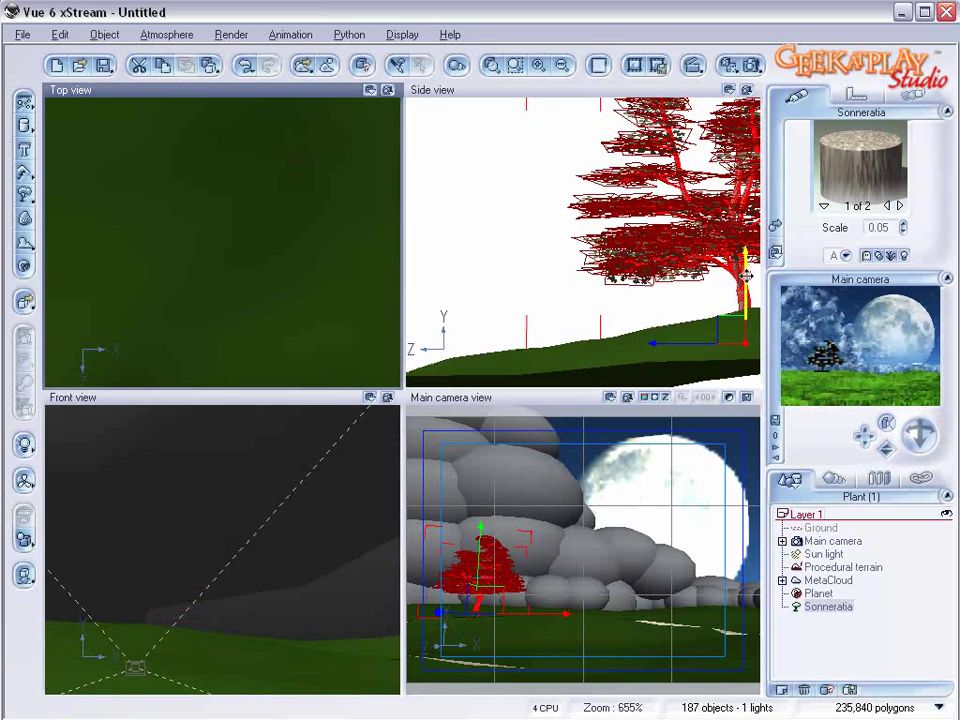
drag(741, 271, 746, 261)
scroll(630, 263, down, 4)
Render the scene showing the Sonneratia tree on grassy hills under the moonlit clouds
click(752, 64)
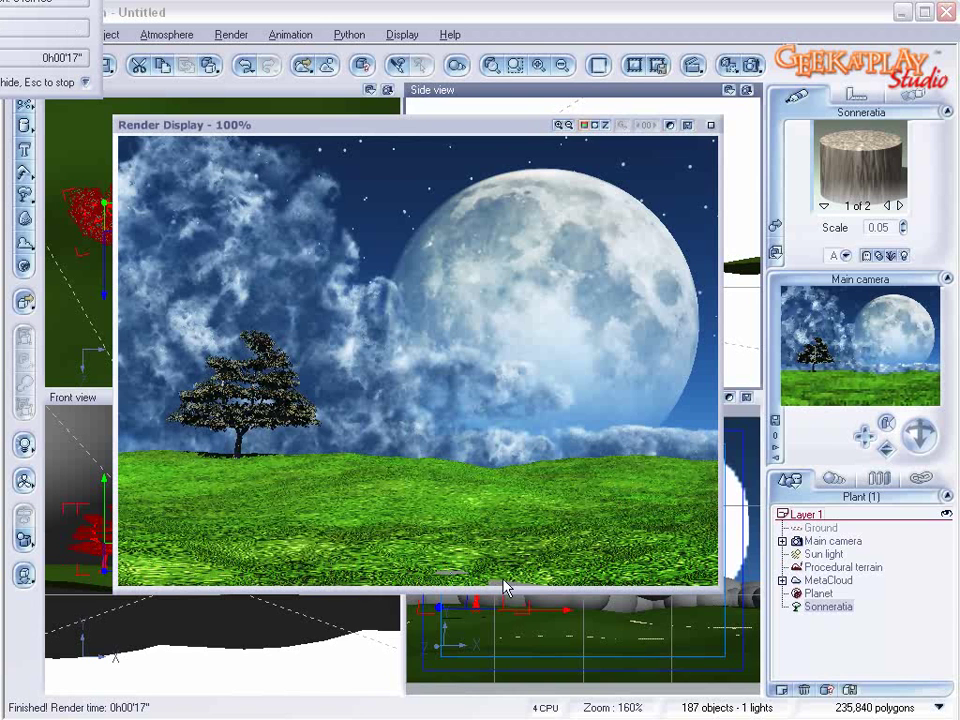
Close the finished render and select the procedural terrain, briefly opening its material
click(709, 128)
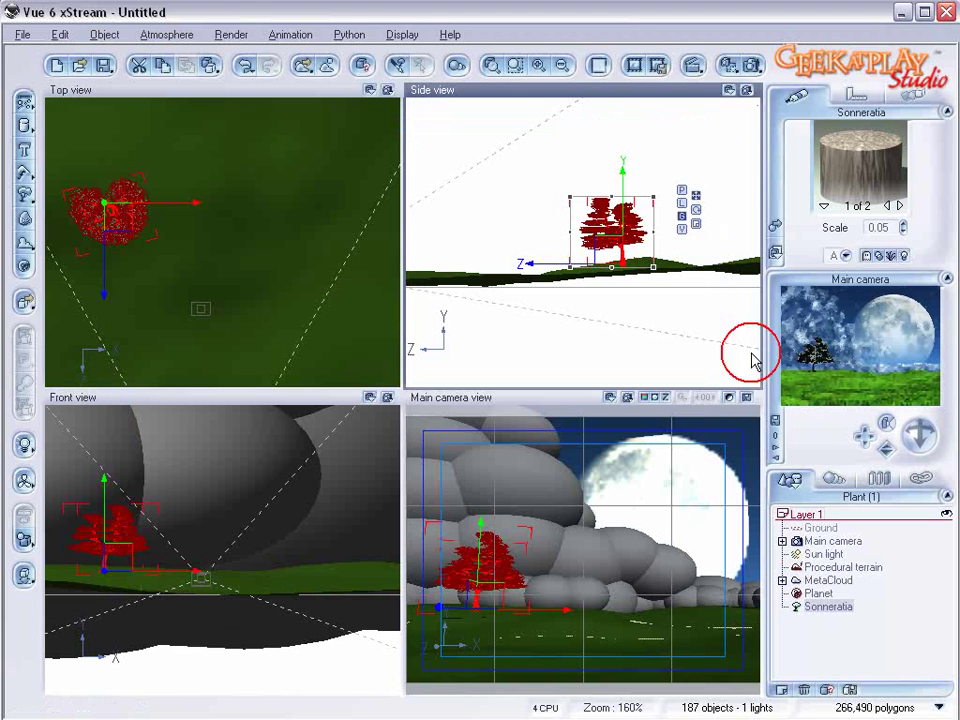
click(828, 566)
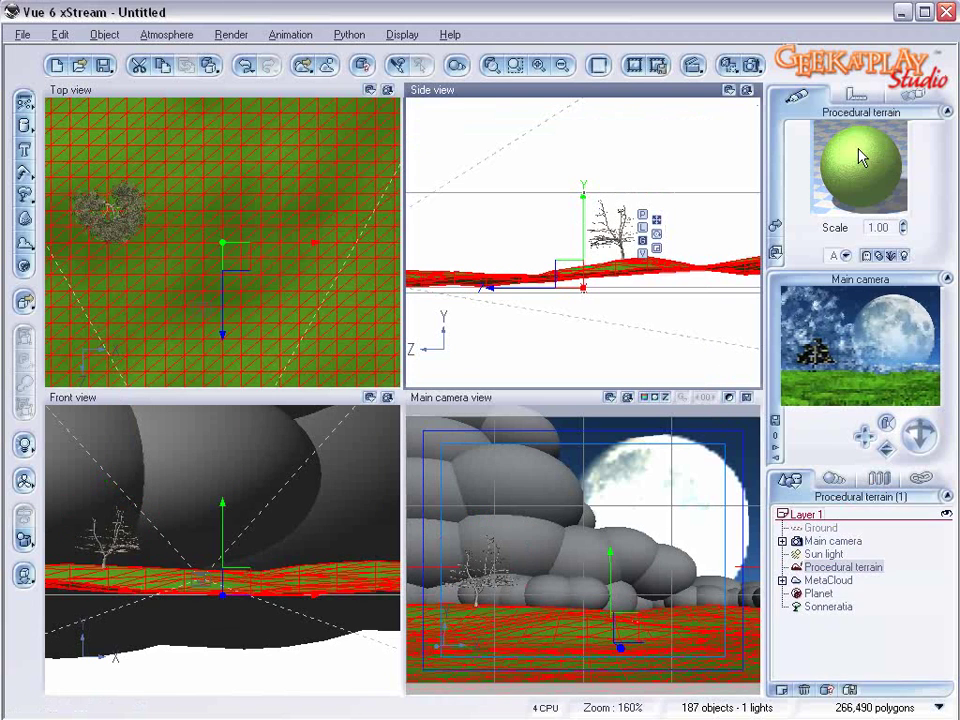
double_click(903, 181)
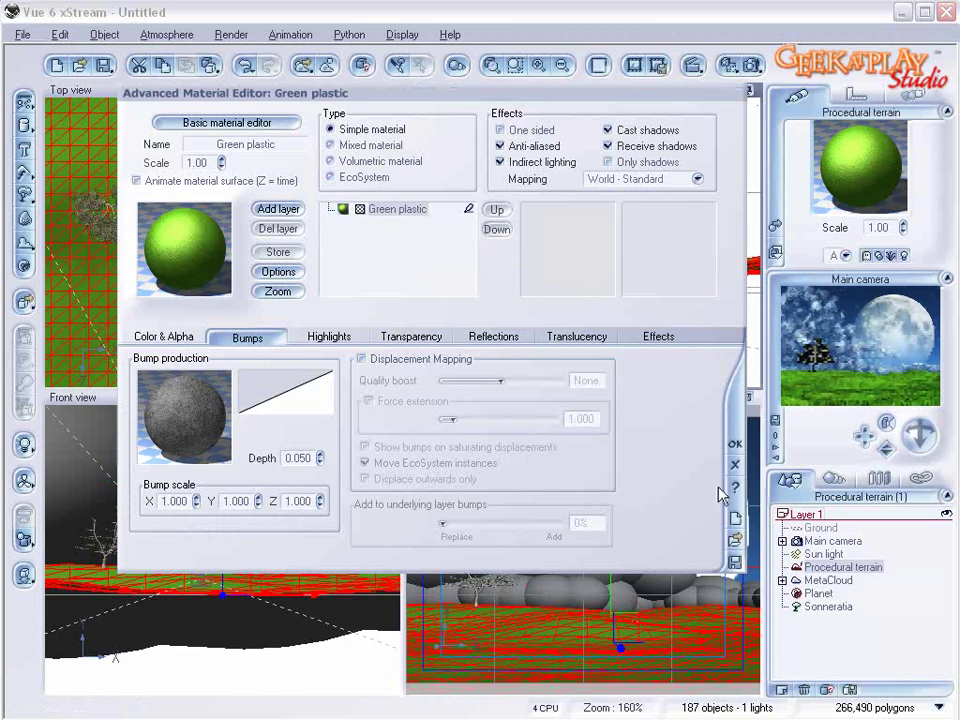
click(734, 448)
right_click(838, 198)
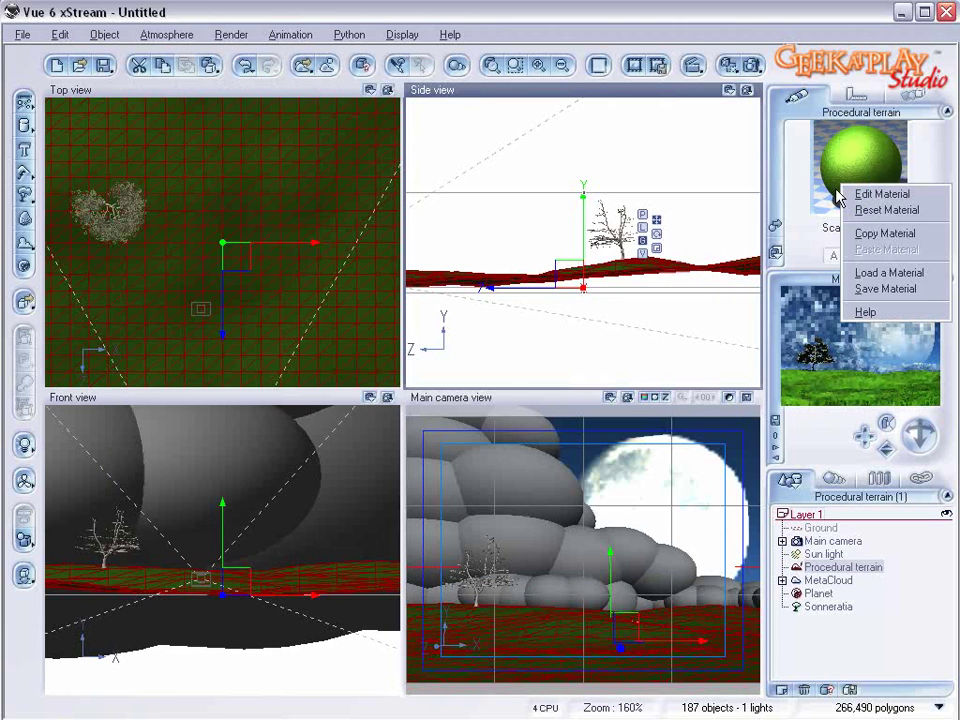
click(840, 566)
Paint a raised area on the terrain with the Raise brush, then lower its material scale to 0.09
right_click(289, 215)
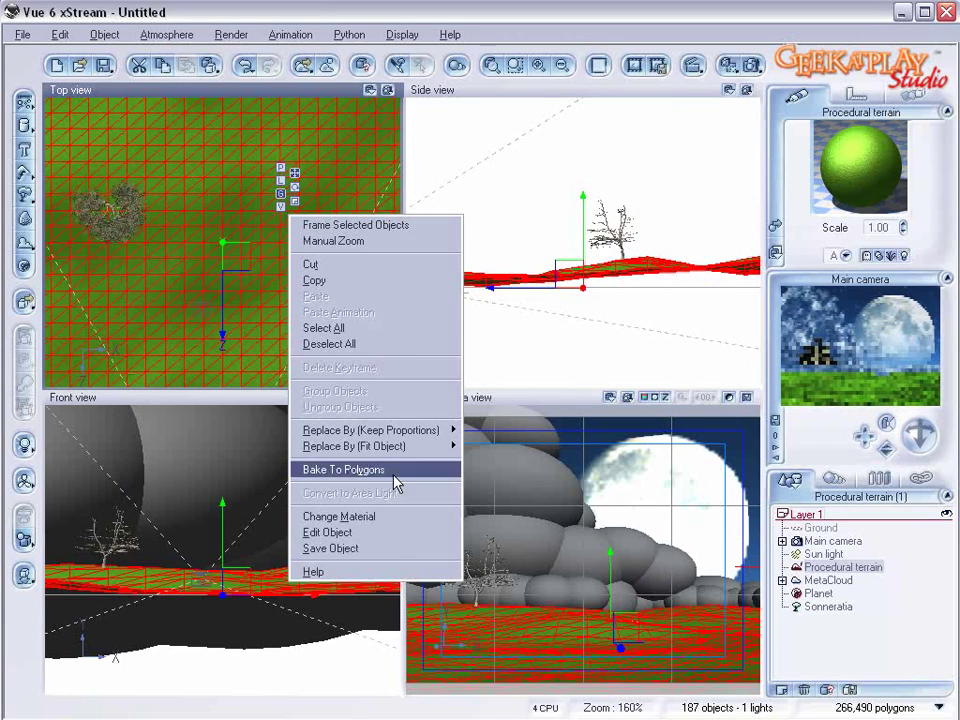
click(389, 541)
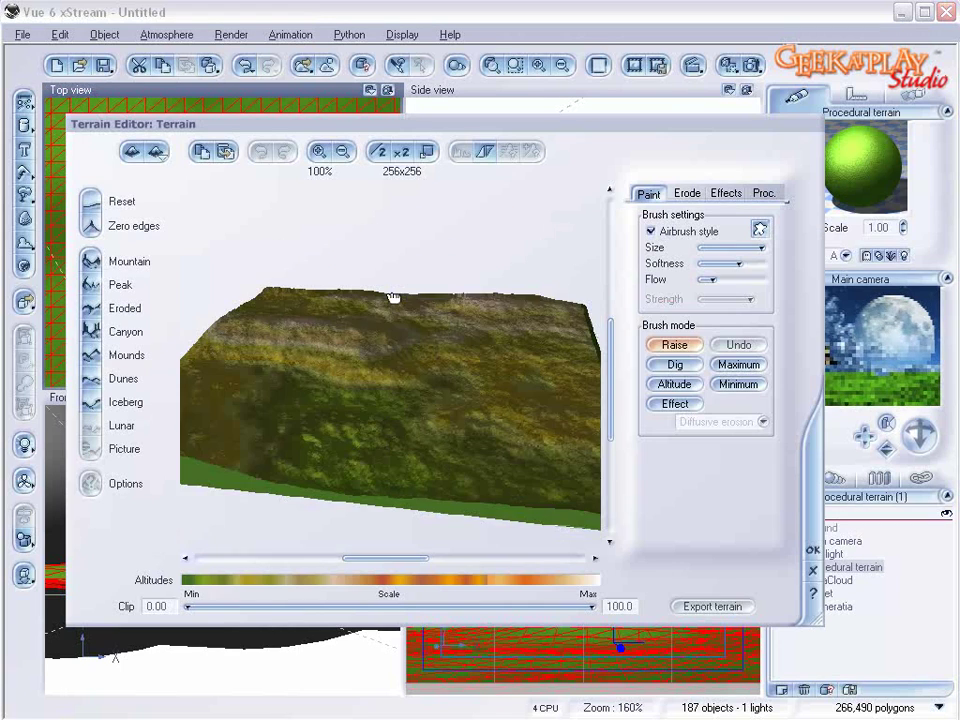
click(351, 484)
mouse_move(351, 484)
mouse_down()
mouse_move(434, 483)
mouse_move(343, 489)
mouse_up()
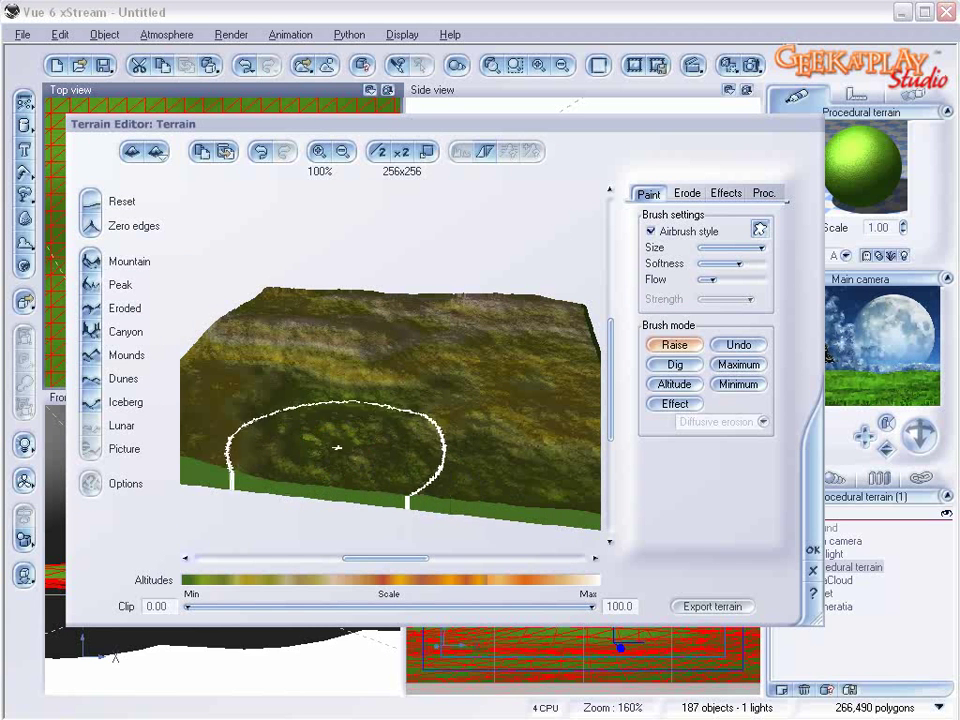
click(812, 549)
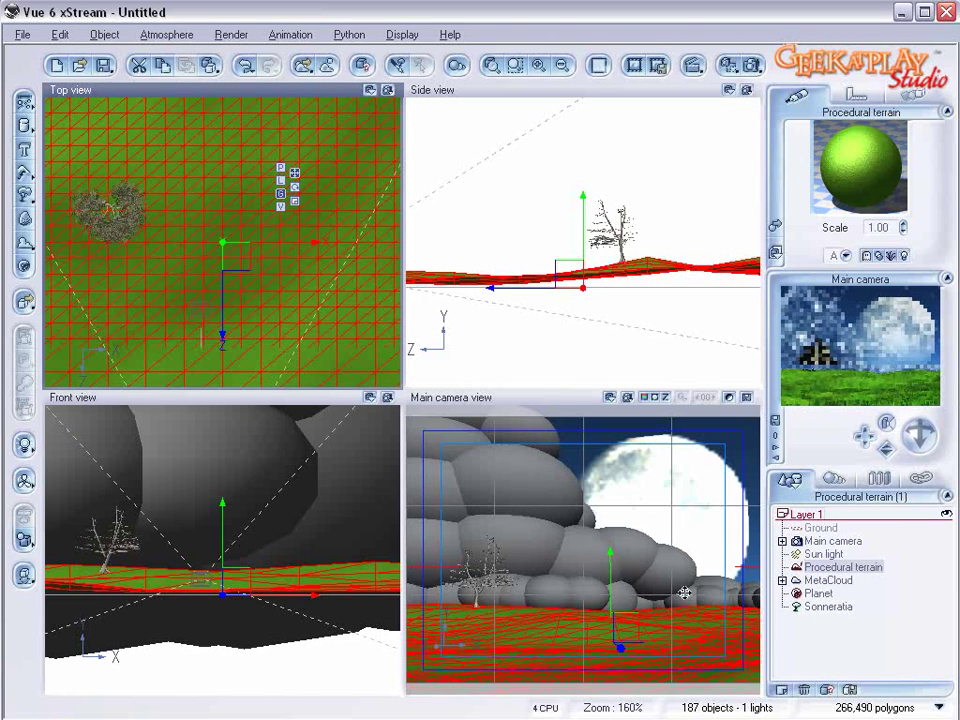
click(903, 231)
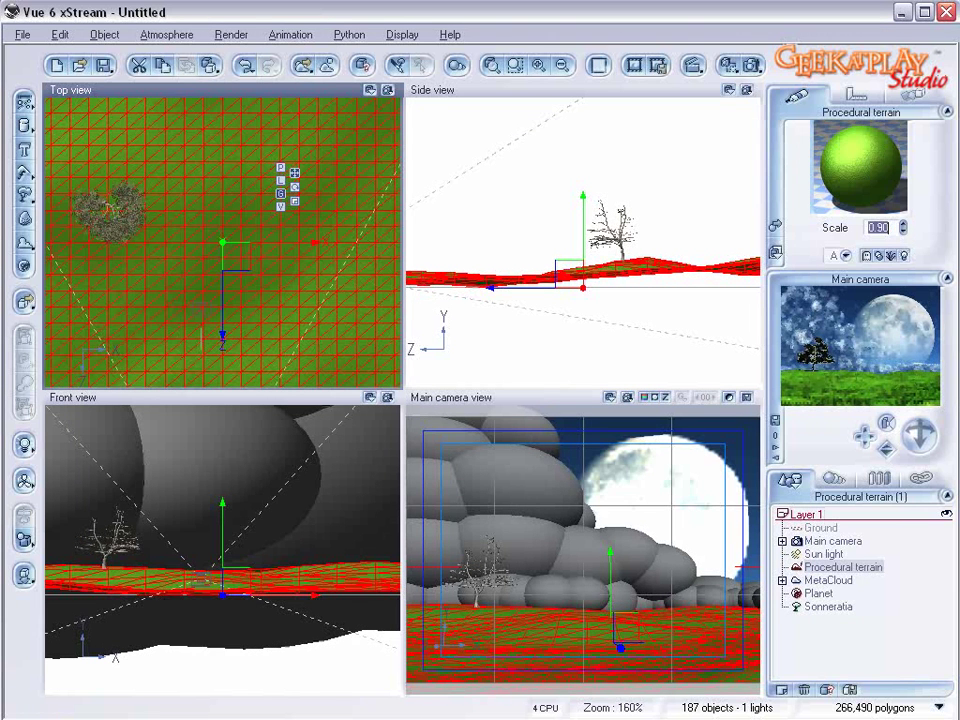
click(903, 231)
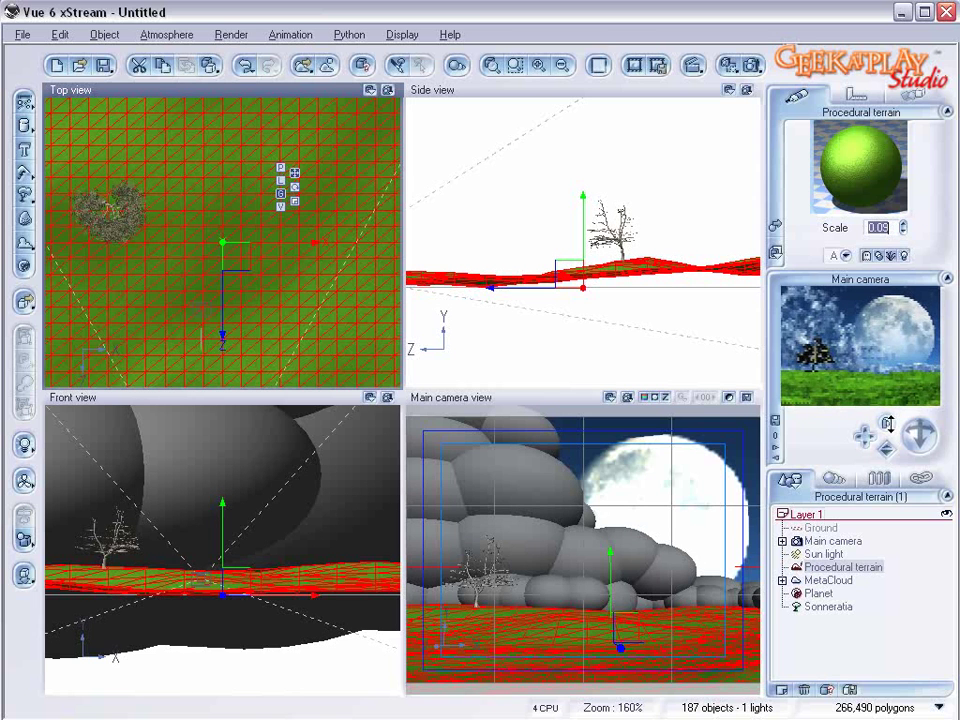
Recentre the top view on the terrain and choose the Ultra Simple Flat cloud model
click(175, 37)
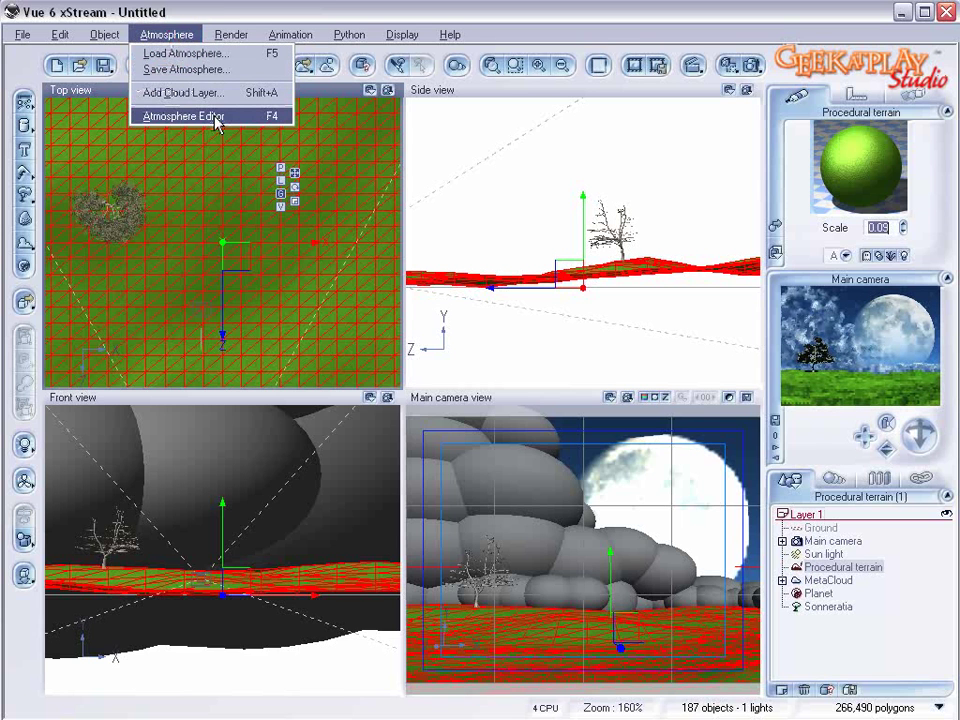
click(225, 182)
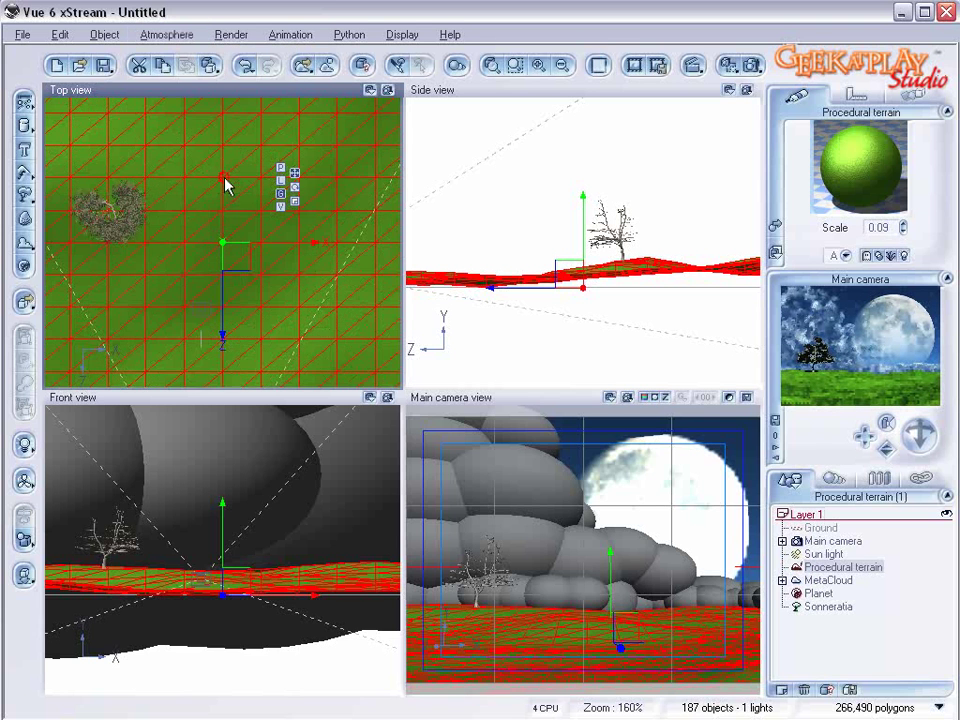
scroll(225, 180, down, 4)
right_drag(225, 178, 246, 214)
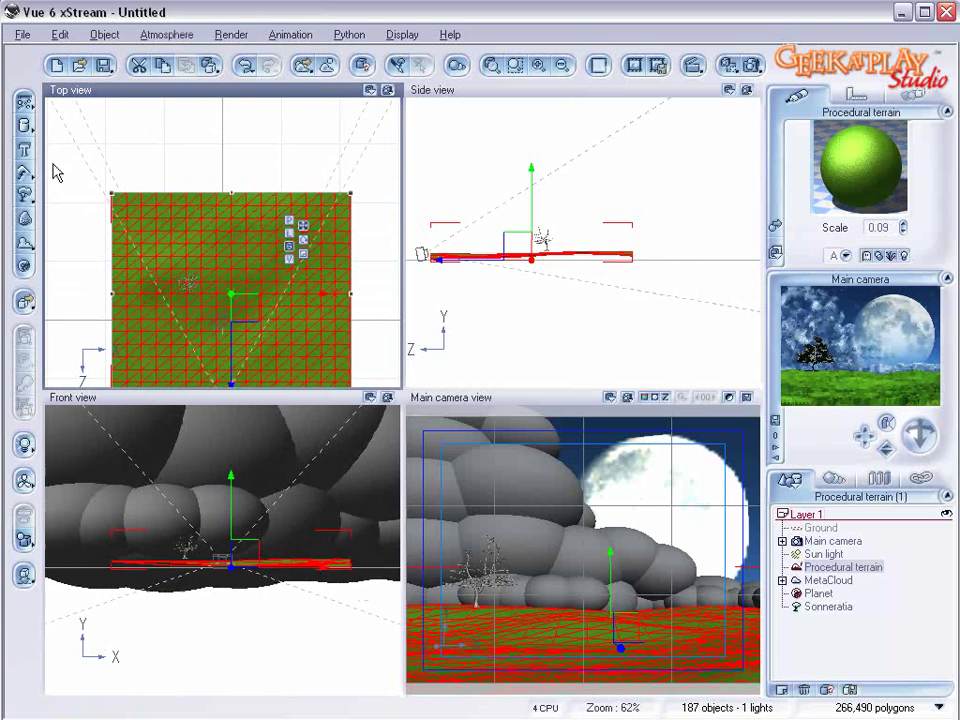
click(25, 244)
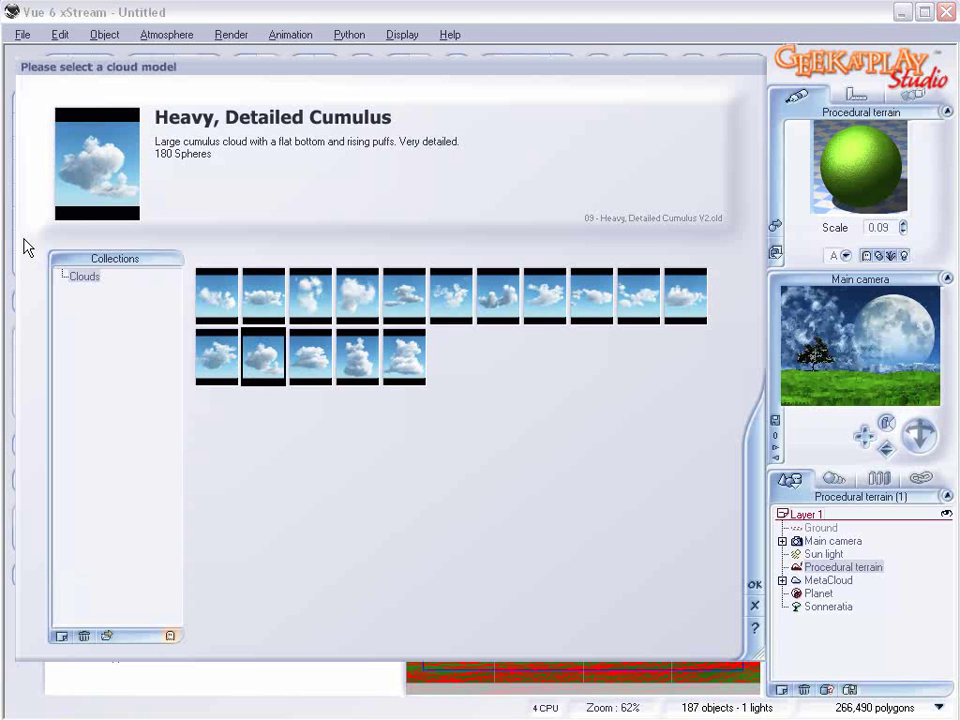
click(270, 298)
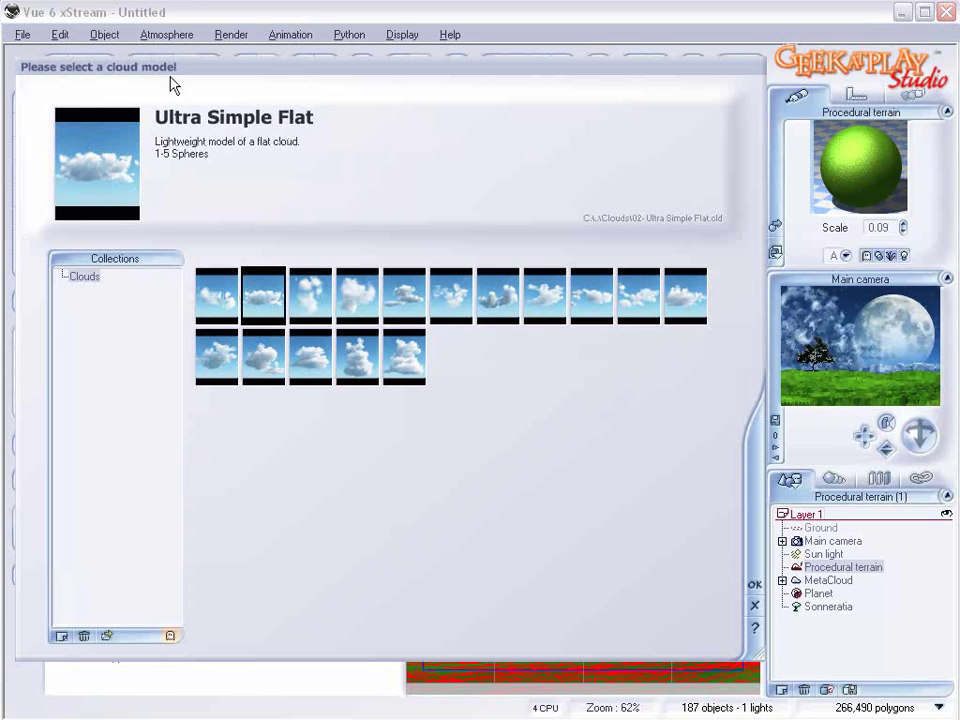
Add the Ultra Simple Flat cloud and move MetaCloud2 toward the camera, just above the ground
click(753, 586)
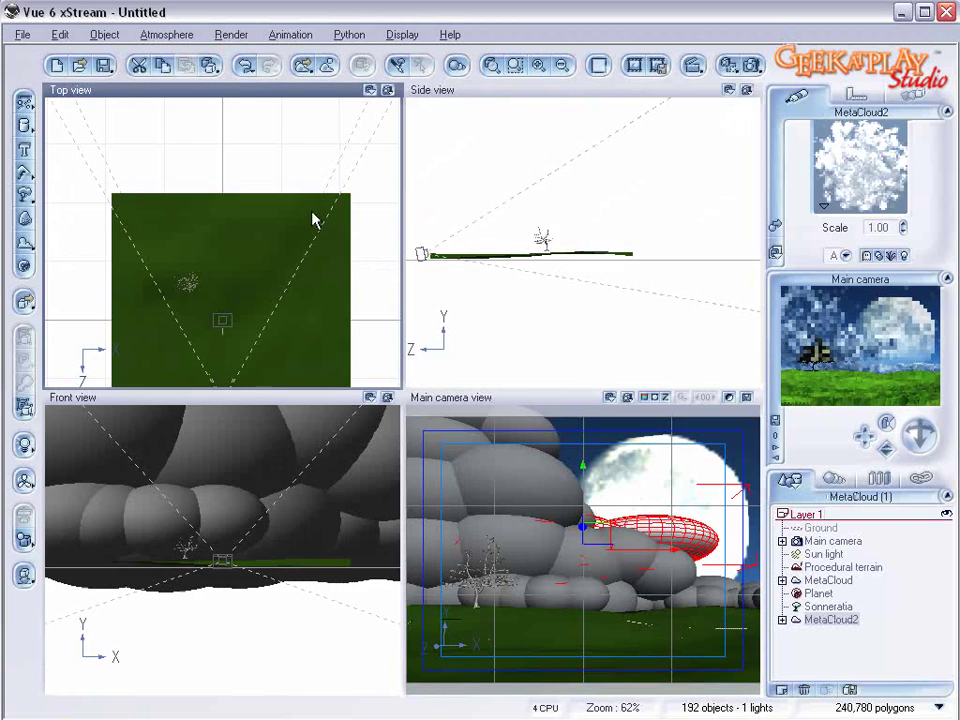
scroll(312, 208, down, 4)
scroll(315, 209, down, 4)
scroll(272, 154, up, 2)
scroll(255, 130, down, 2)
drag(245, 115, 253, 203)
drag(193, 178, 225, 237)
drag(594, 194, 592, 228)
drag(234, 220, 246, 232)
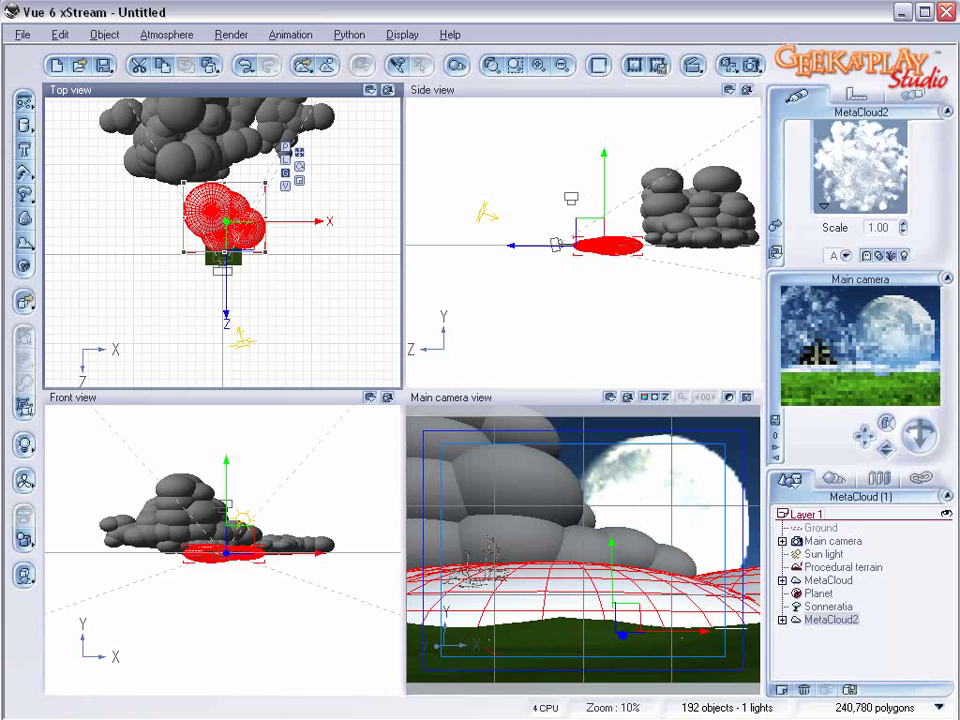
Give the Mata Cloud 11 material density 17%, opacity 60% and cover 27%
double_click(846, 158)
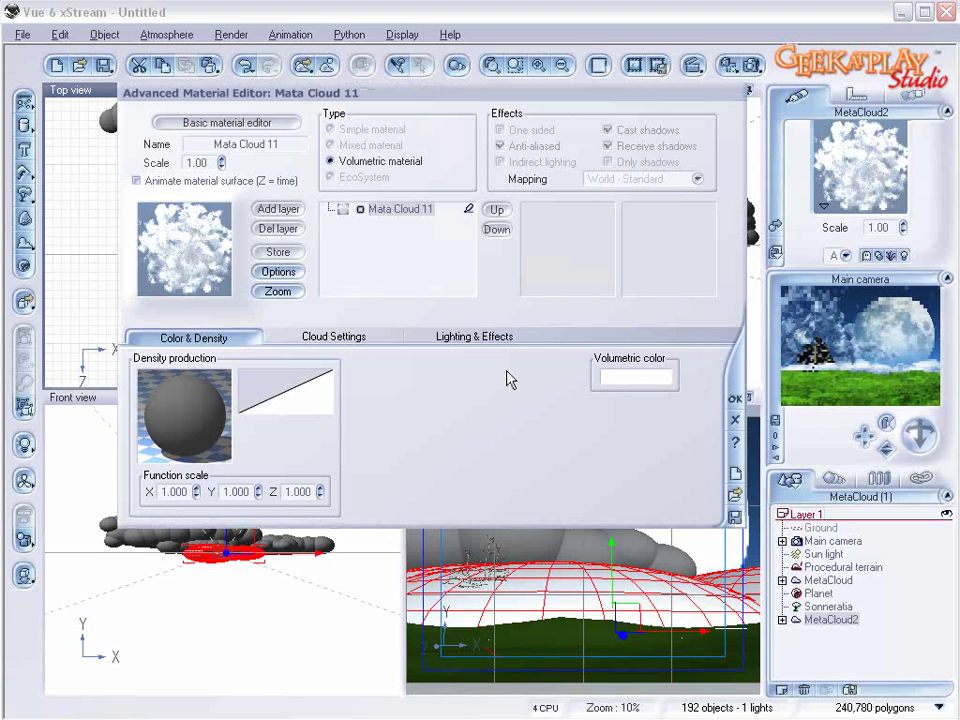
click(458, 337)
click(318, 334)
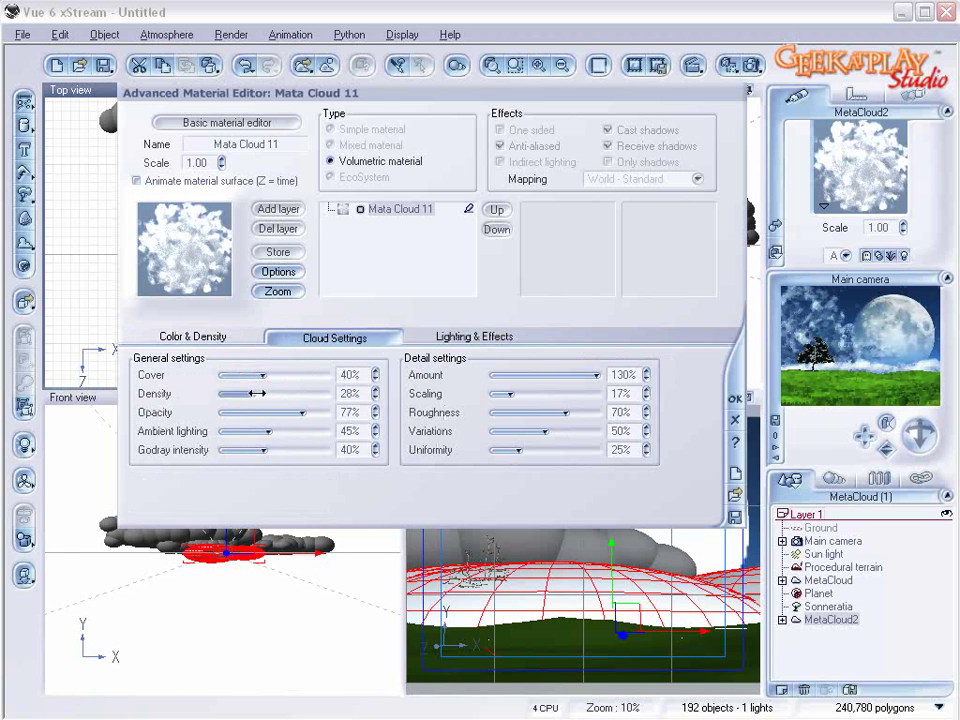
drag(254, 394, 278, 412)
drag(273, 375, 252, 375)
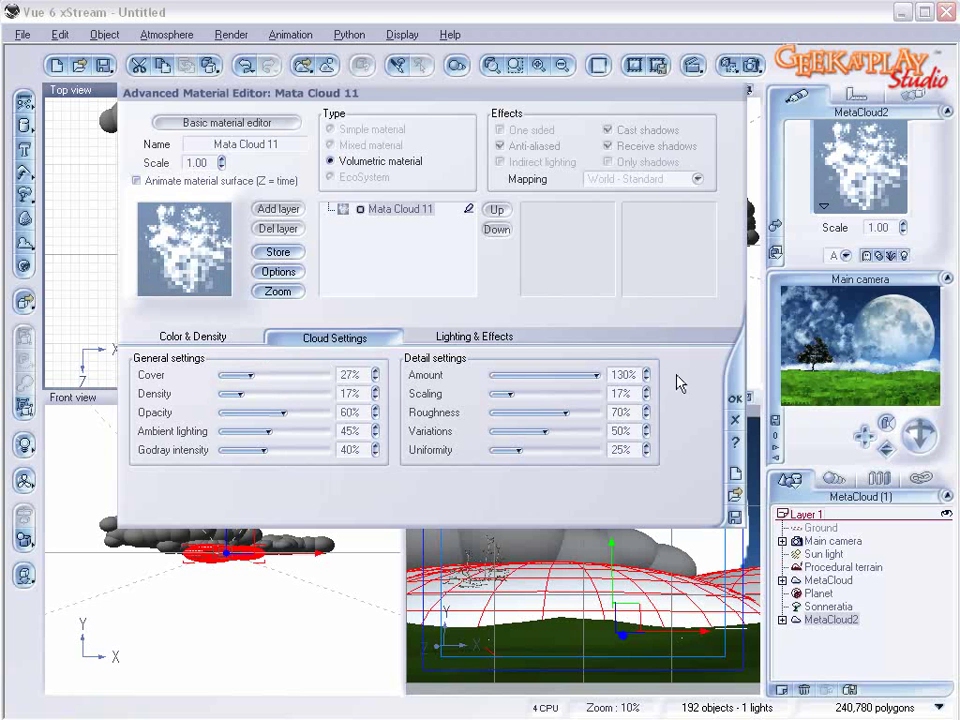
click(735, 398)
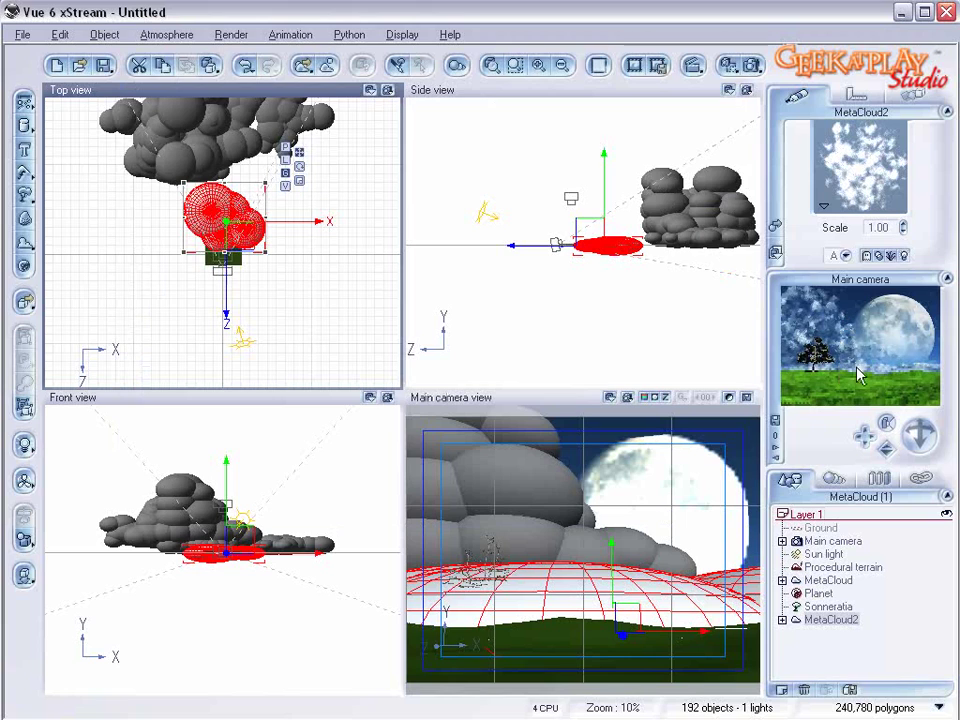
Shift MetaCloud2 slightly left and scale it into a smaller, flatter cloud, then review its material
scroll(655, 243, up, 5)
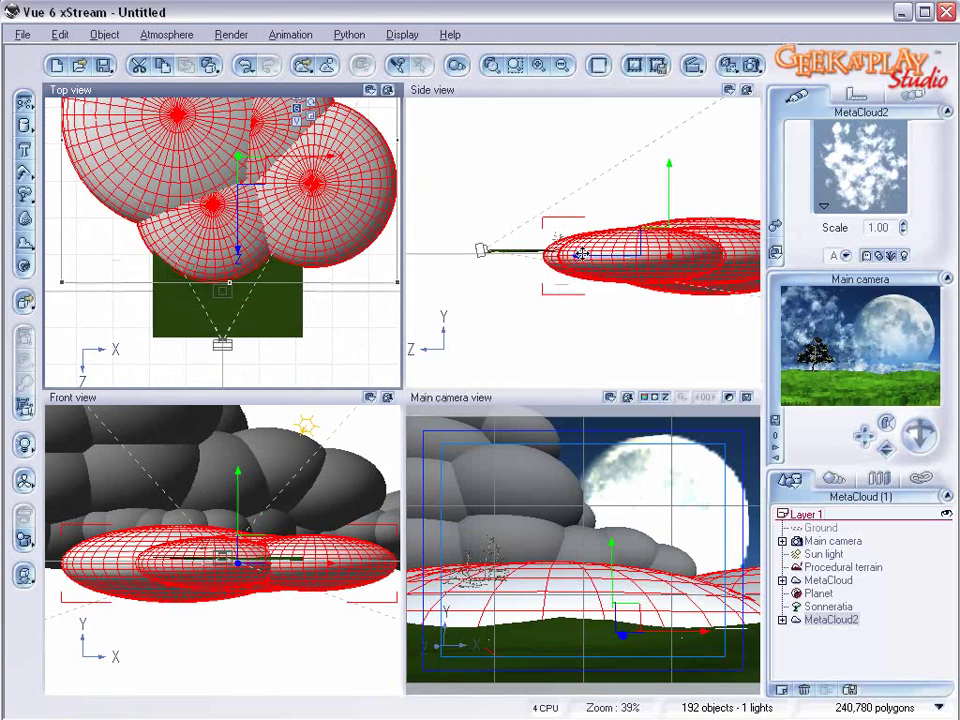
drag(655, 243, 639, 240)
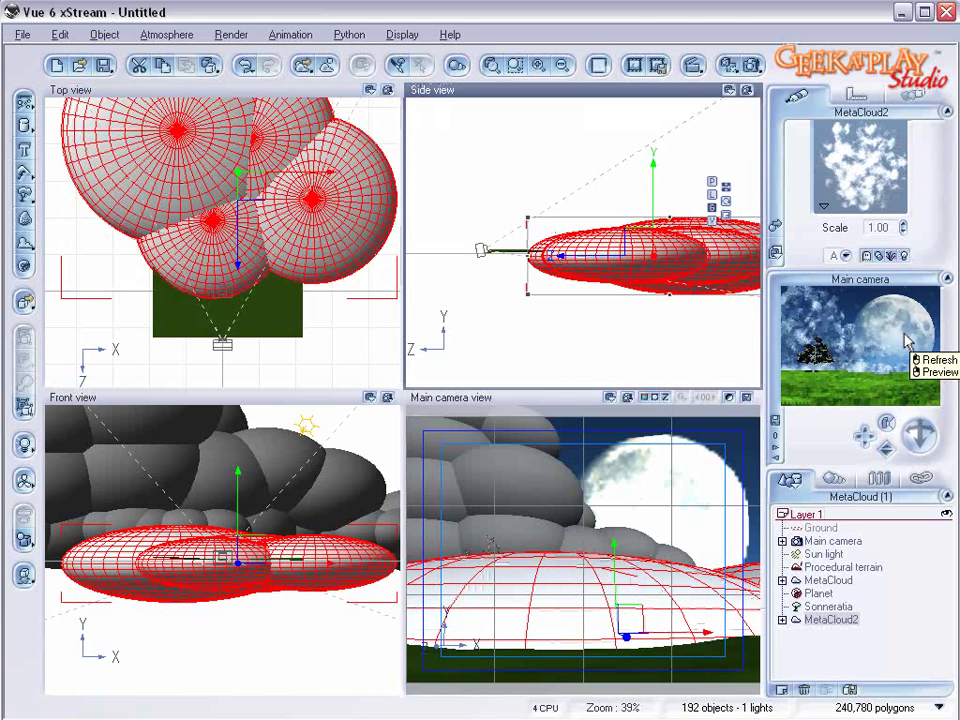
scroll(656, 229, down, 2)
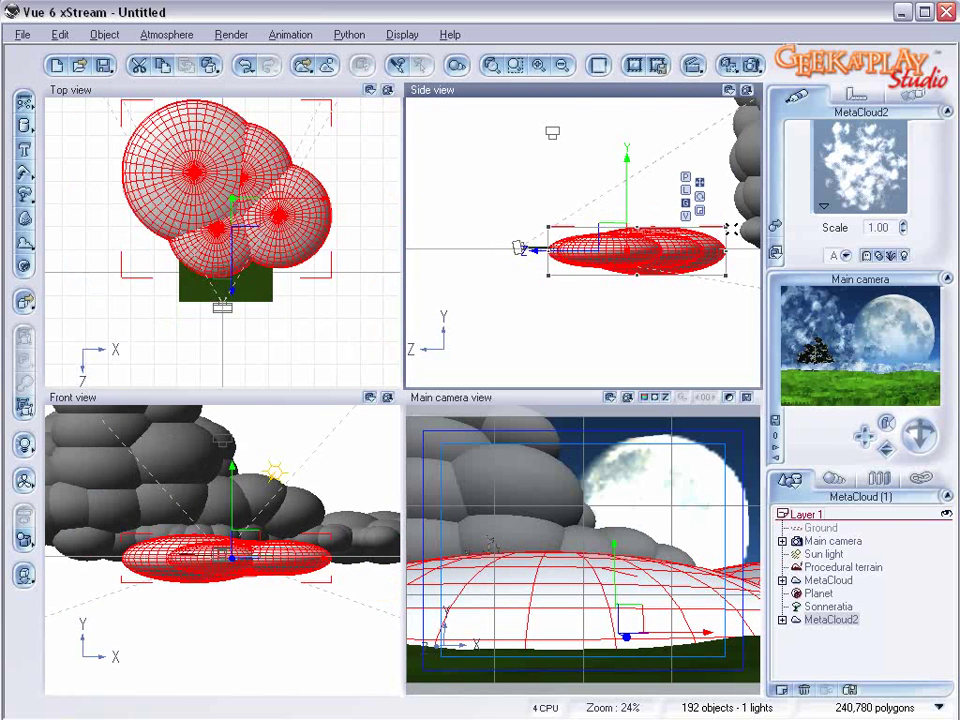
drag(727, 264, 707, 251)
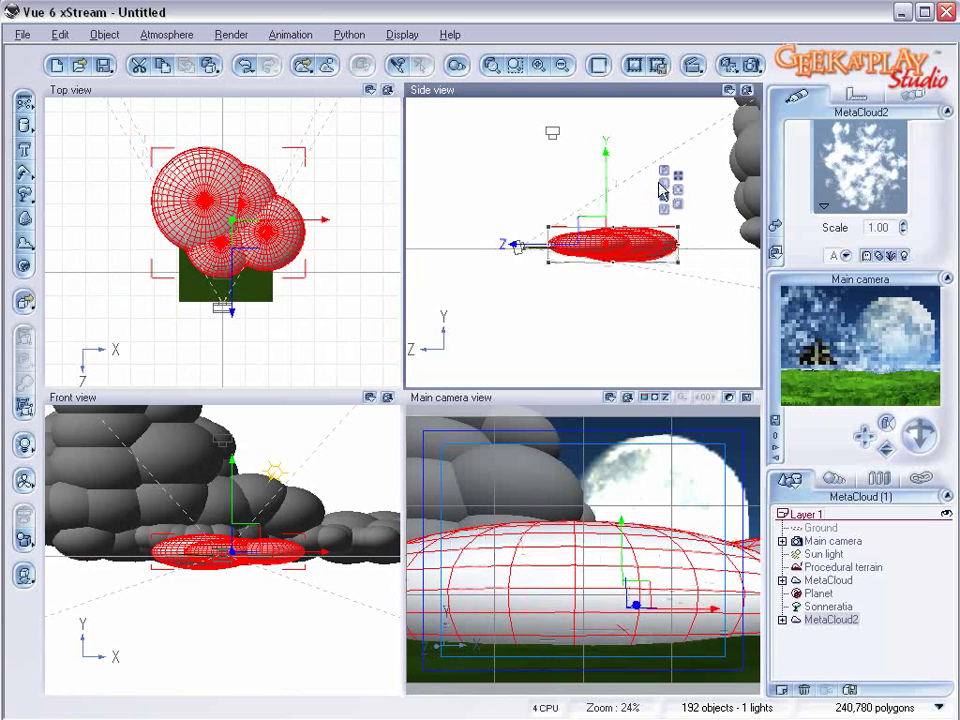
double_click(859, 201)
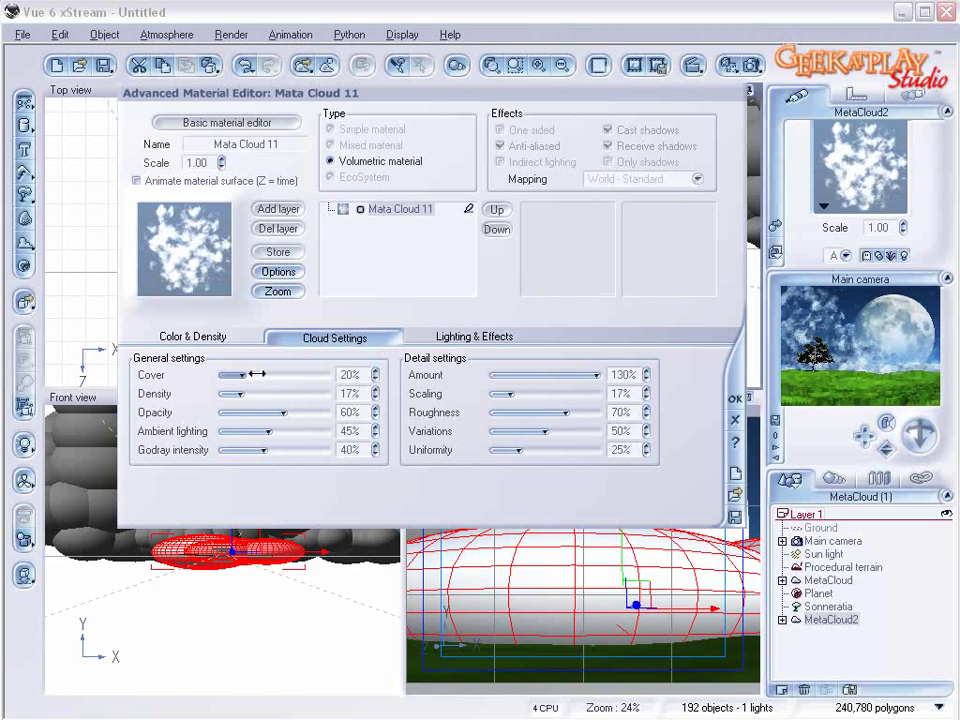
click(738, 399)
In the Atmosphere Editor, set decay to 36% with a mean altitude of 647.34m
click(166, 34)
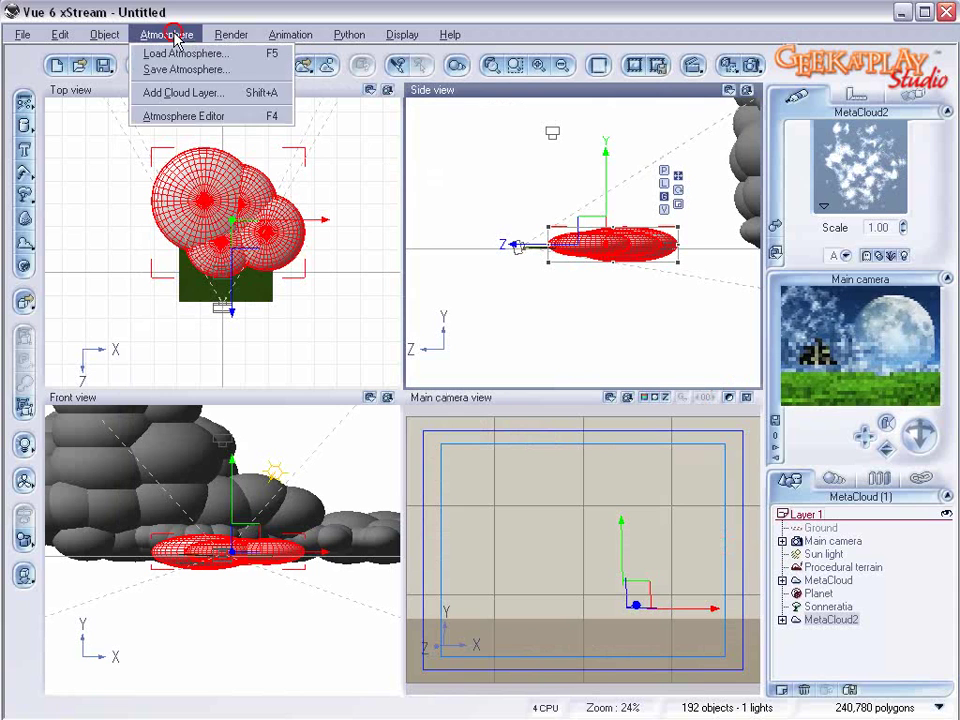
click(204, 116)
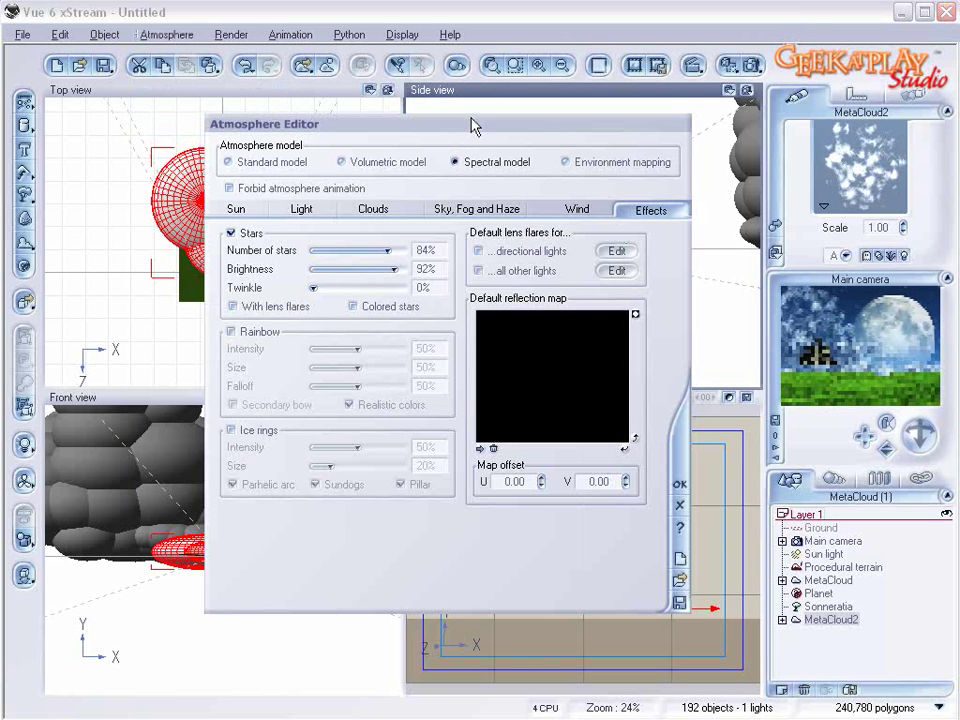
drag(470, 120, 454, 149)
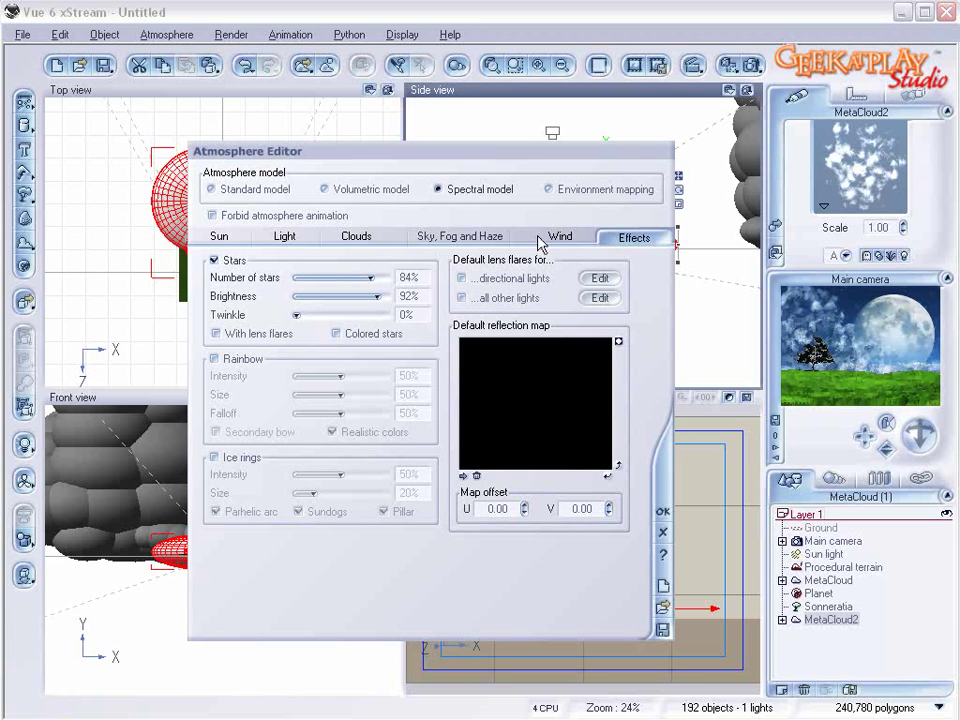
click(470, 238)
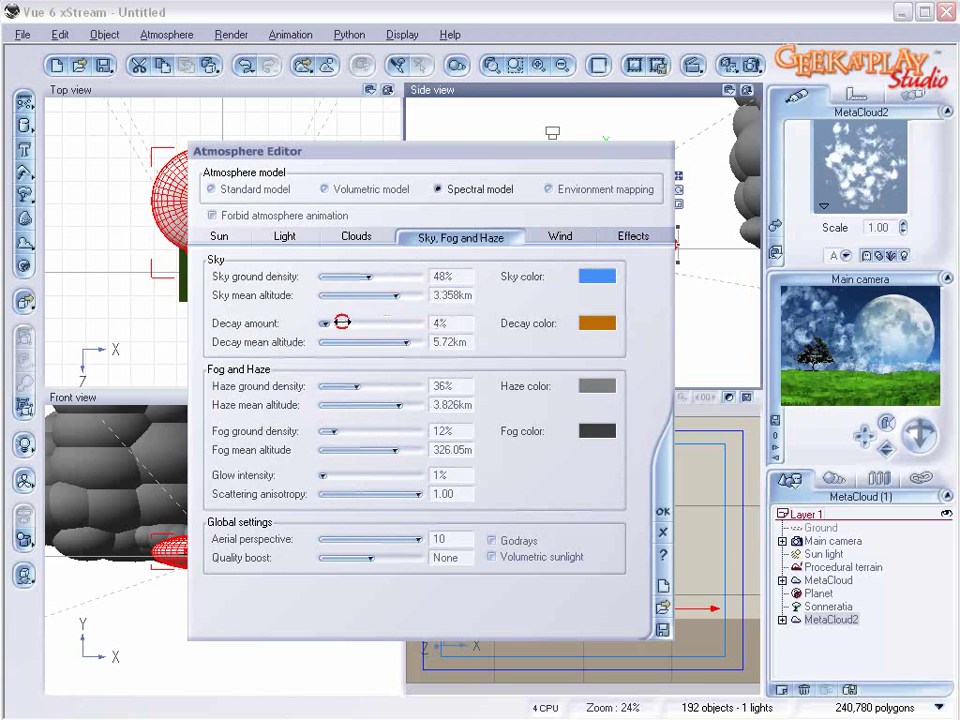
drag(361, 323, 370, 327)
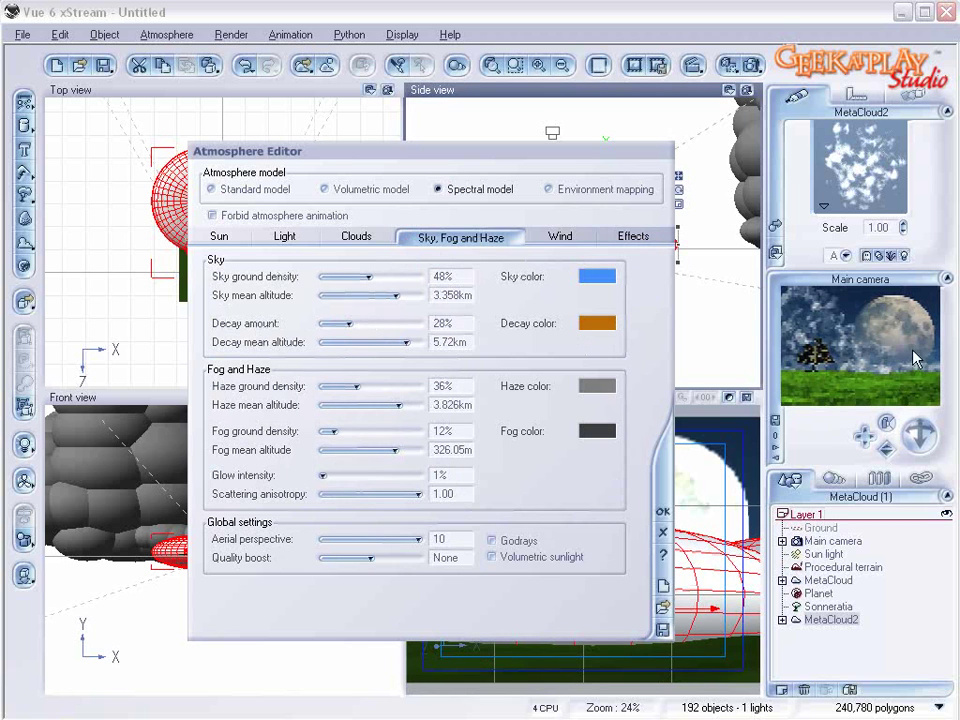
drag(425, 342, 362, 341)
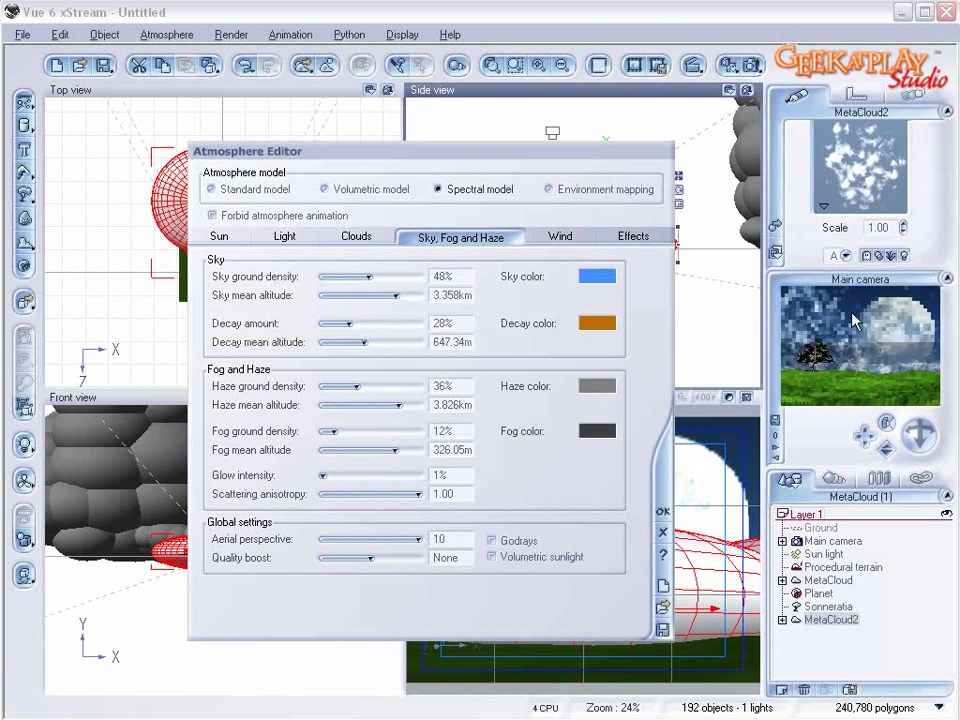
drag(356, 323, 364, 323)
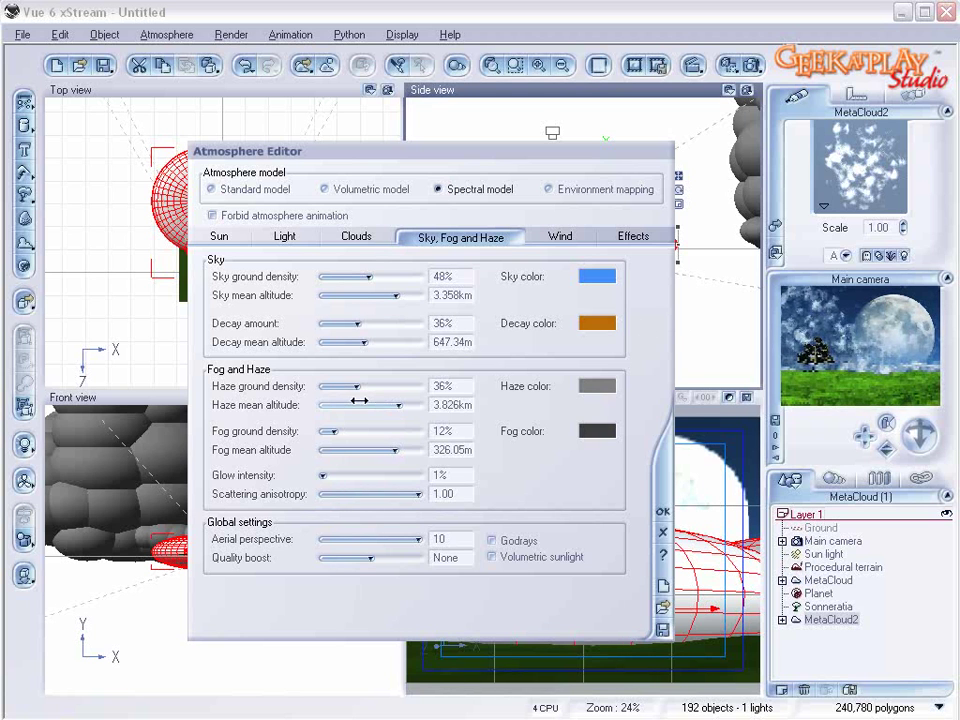
Set haze ground density to 40%, fog ground density to 22% and glow intensity to 0%
drag(356, 381, 380, 383)
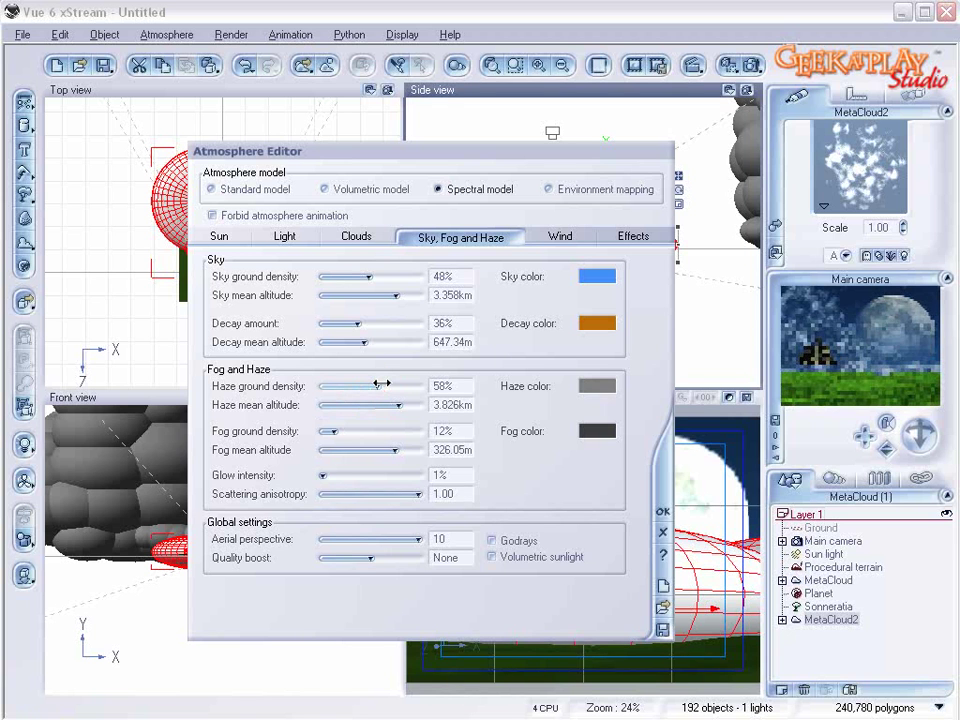
drag(380, 383, 363, 385)
drag(337, 431, 347, 434)
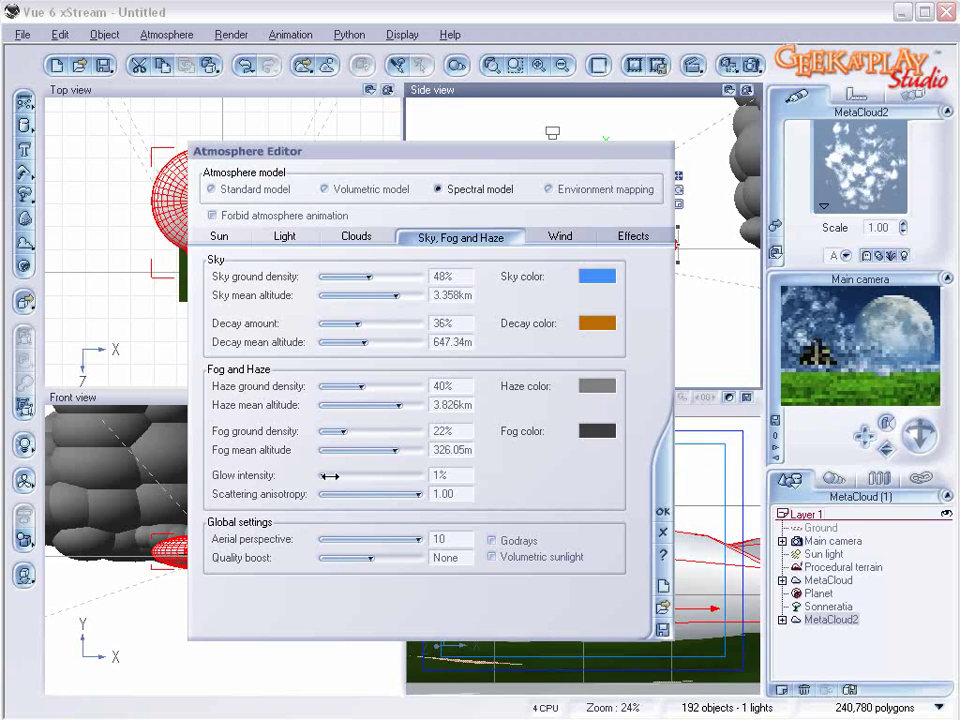
drag(330, 476, 347, 476)
mouse_move(412, 494)
mouse_down()
mouse_move(397, 494)
mouse_move(420, 493)
mouse_up()
drag(349, 475, 322, 475)
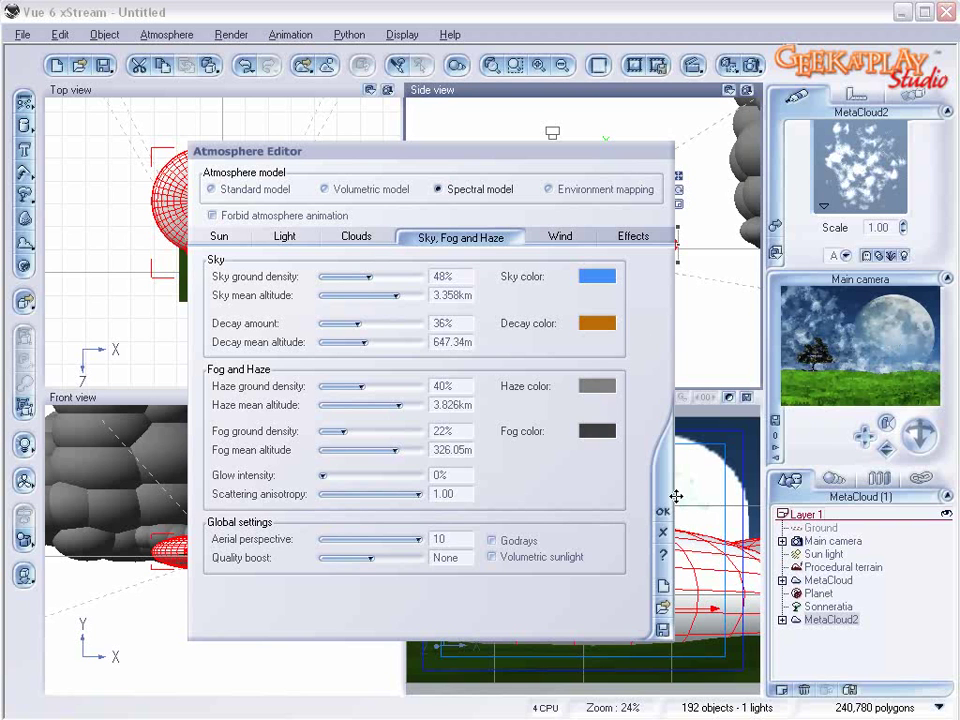
Apply the atmosphere changes, then shrink the Sonneratia tree in two scaling steps
click(660, 511)
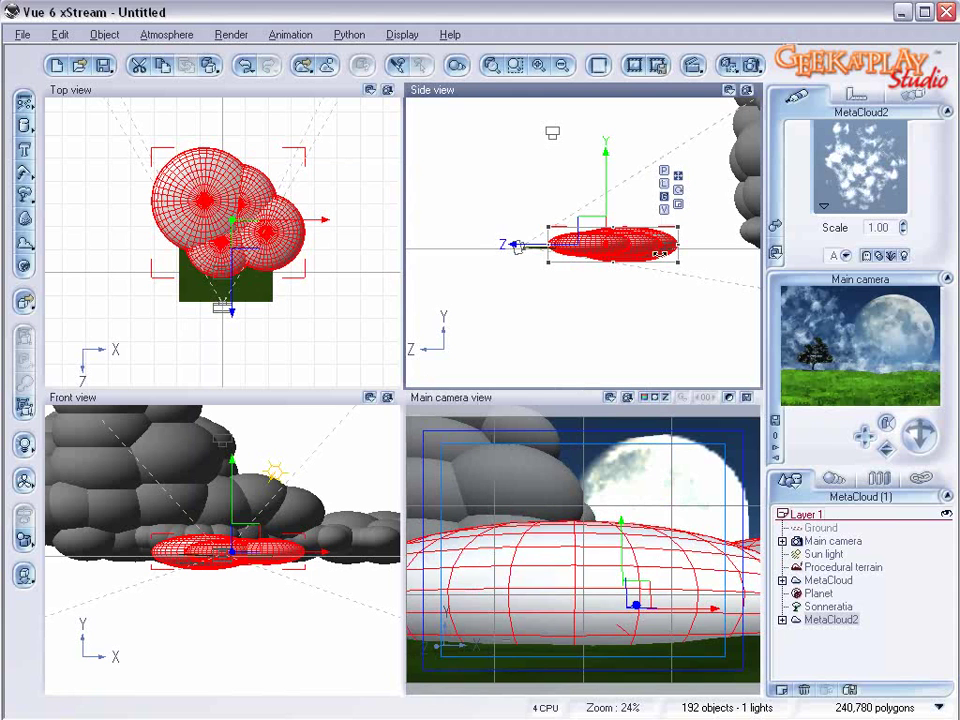
click(826, 606)
scroll(615, 315, up, 10)
drag(650, 185, 614, 218)
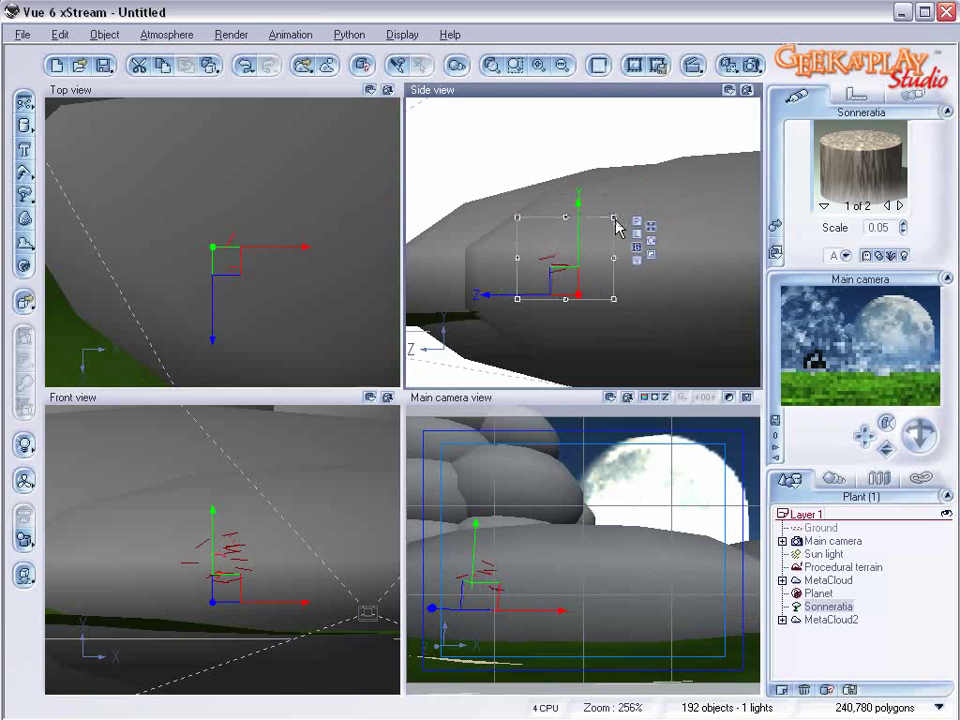
drag(615, 225, 590, 235)
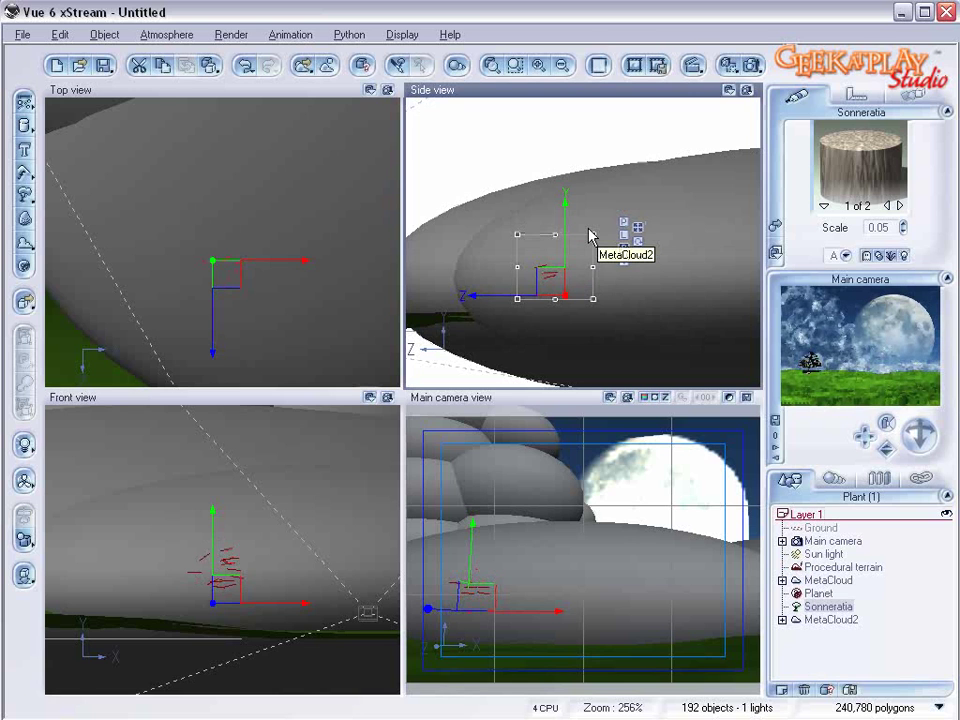
Set render quality to the Superior preset at 800x600 resolution and start the render
click(754, 67)
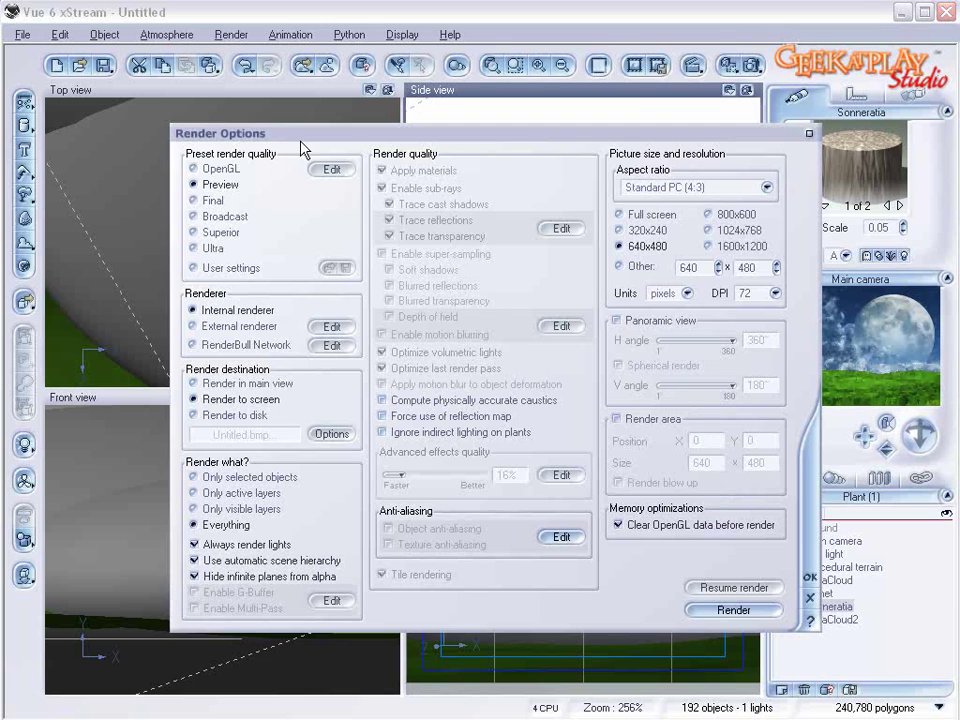
click(208, 200)
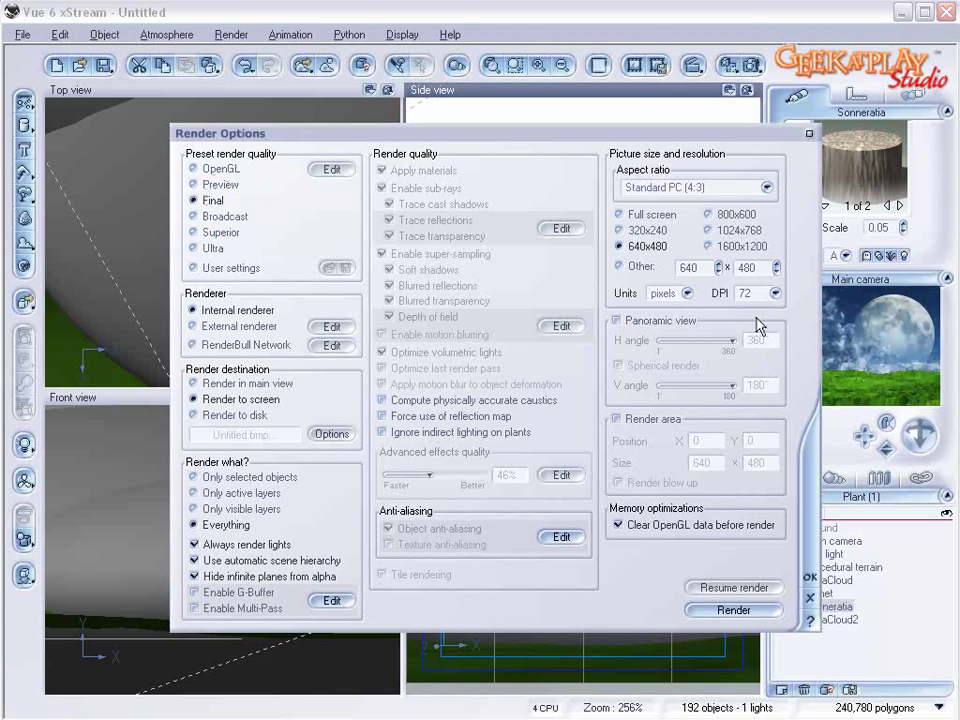
click(680, 213)
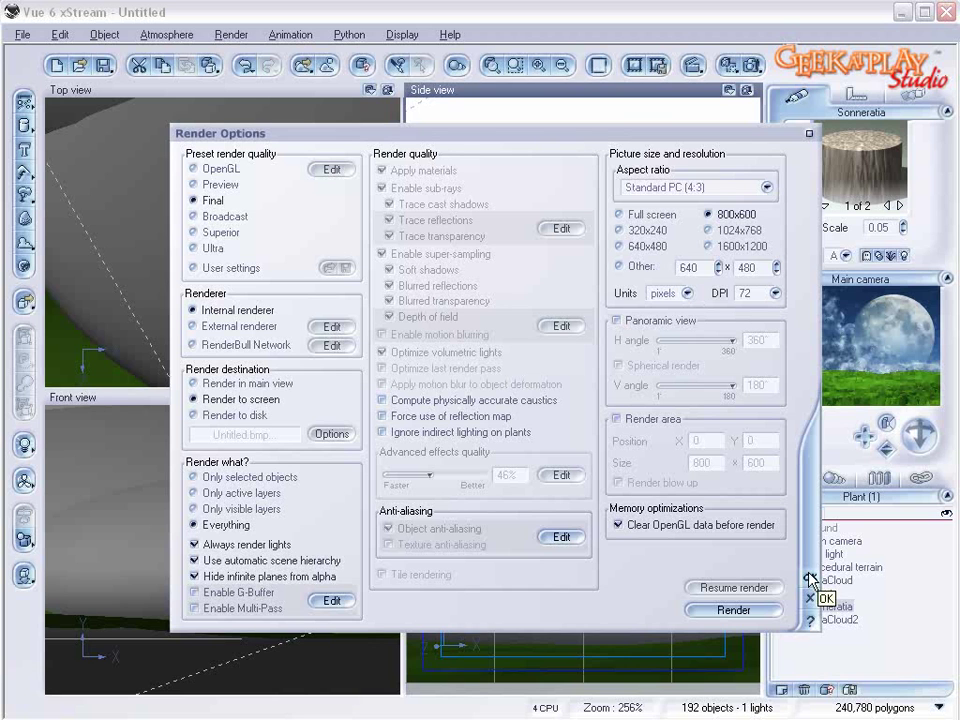
click(195, 232)
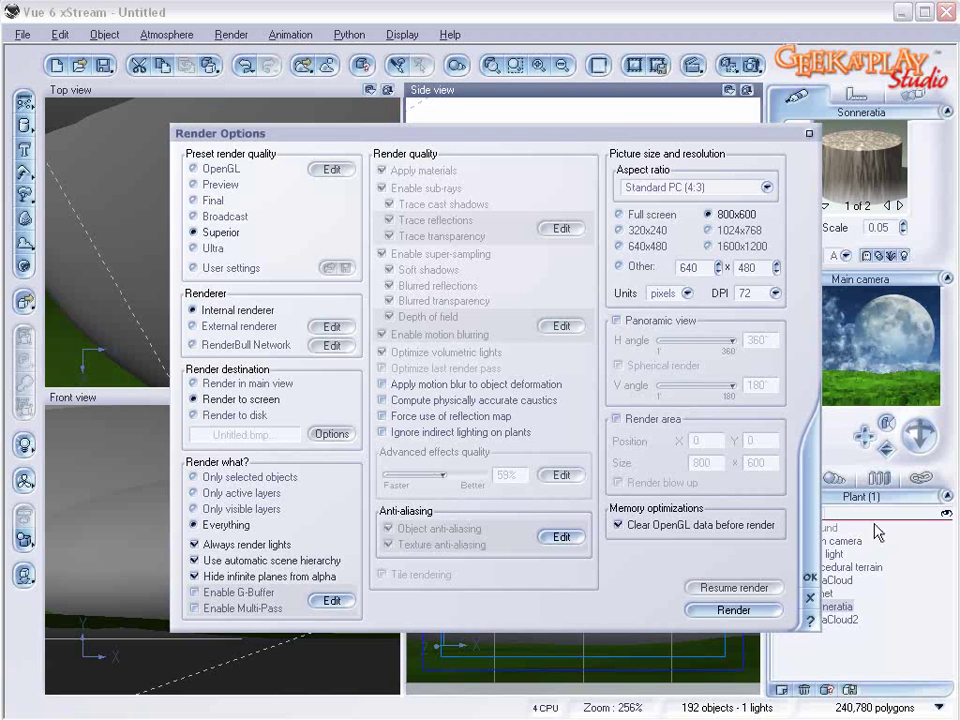
click(811, 577)
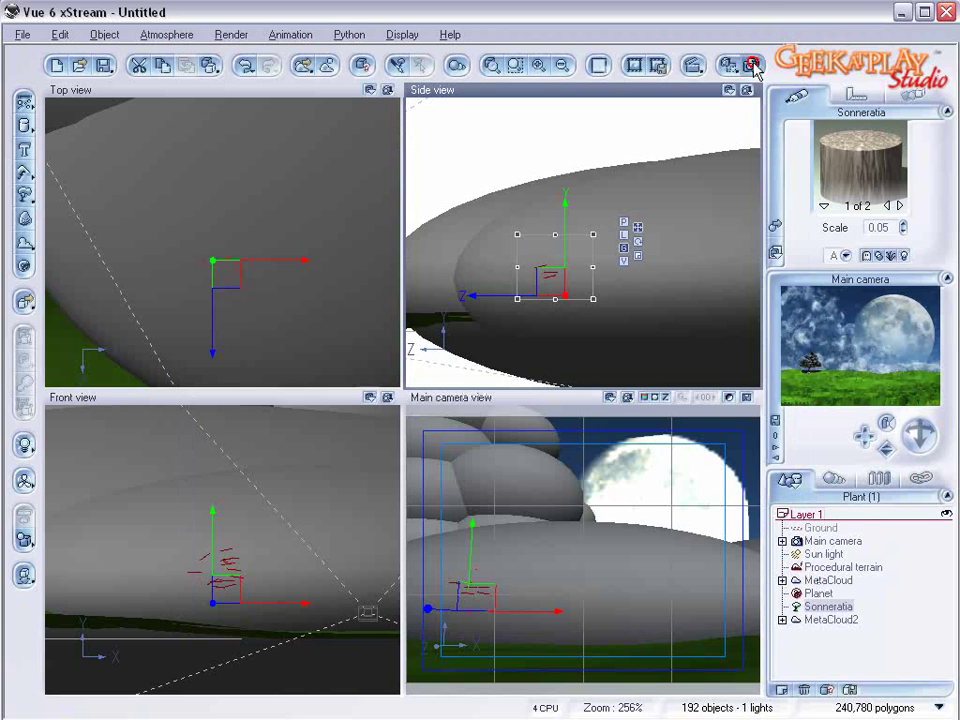
click(748, 64)
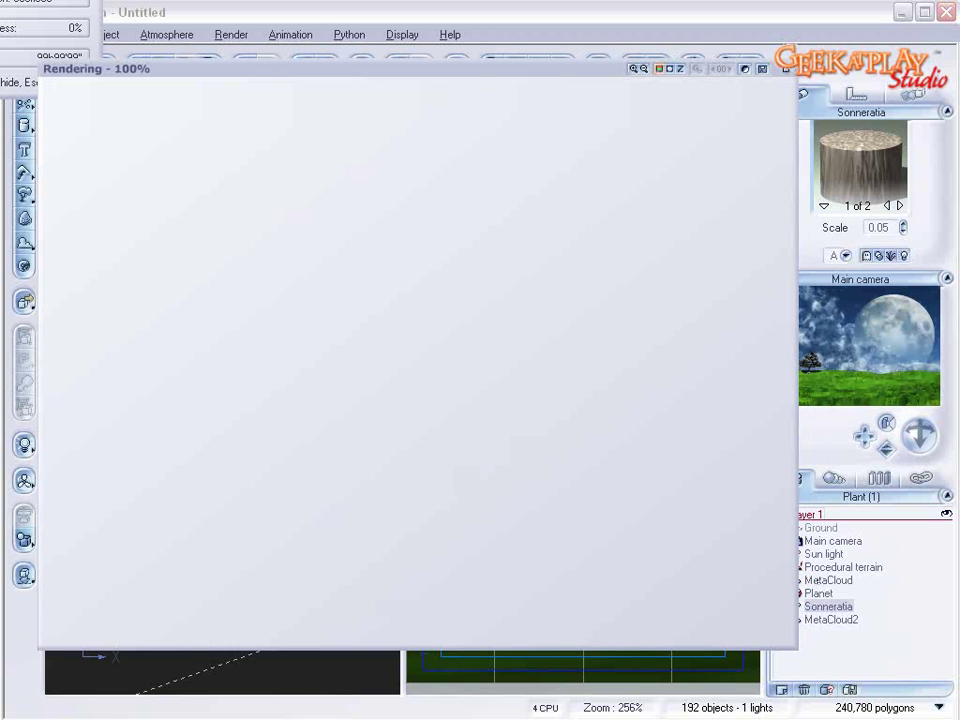